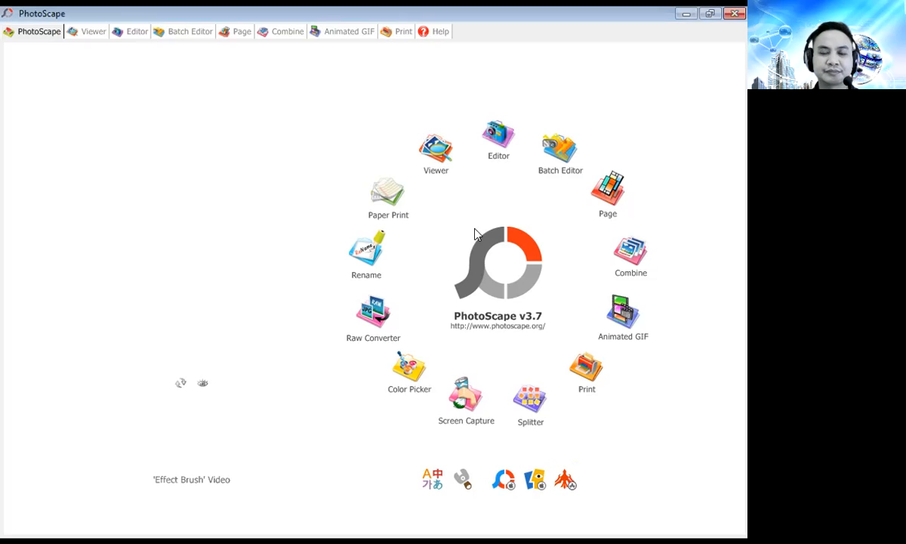
View the snapshot in the My Pictures folder at full screen in the Viewer, and return to the thumbnails.
{"action": "left_click", "coordinate": [436, 159]}
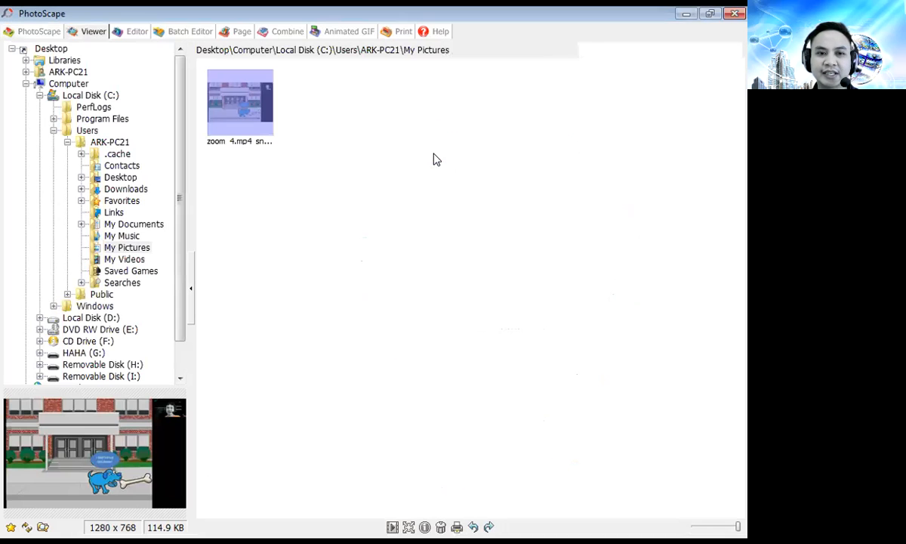
{"action": "double_click", "coordinate": [214, 112]}
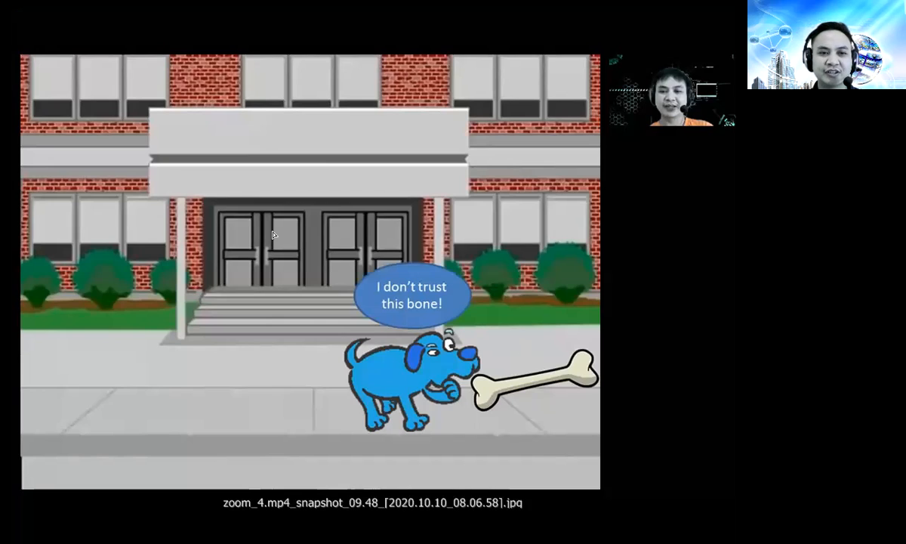
{"action": "key", "text": "Escape"}
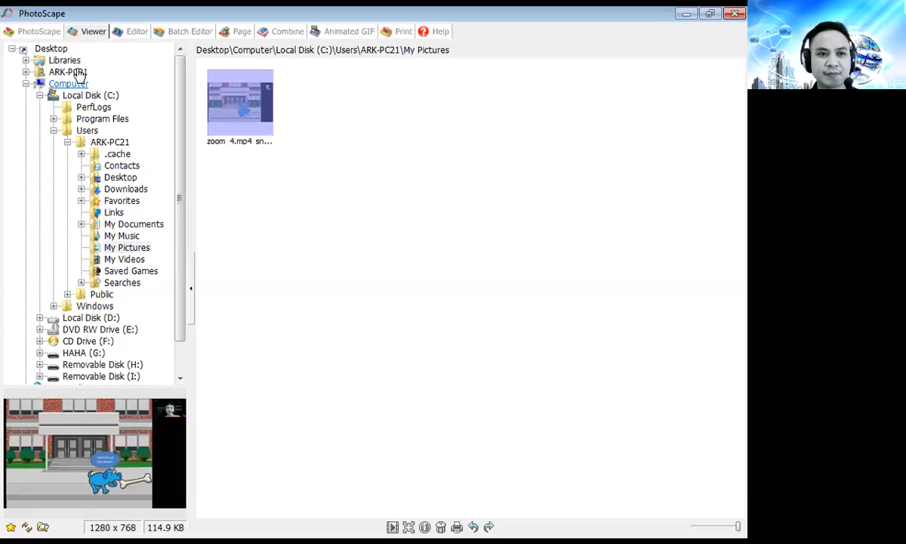
Open the Transformers Bumblebee wallpaper from the bumblebee folder in the Editor.
{"action": "left_click", "coordinate": [132, 33]}
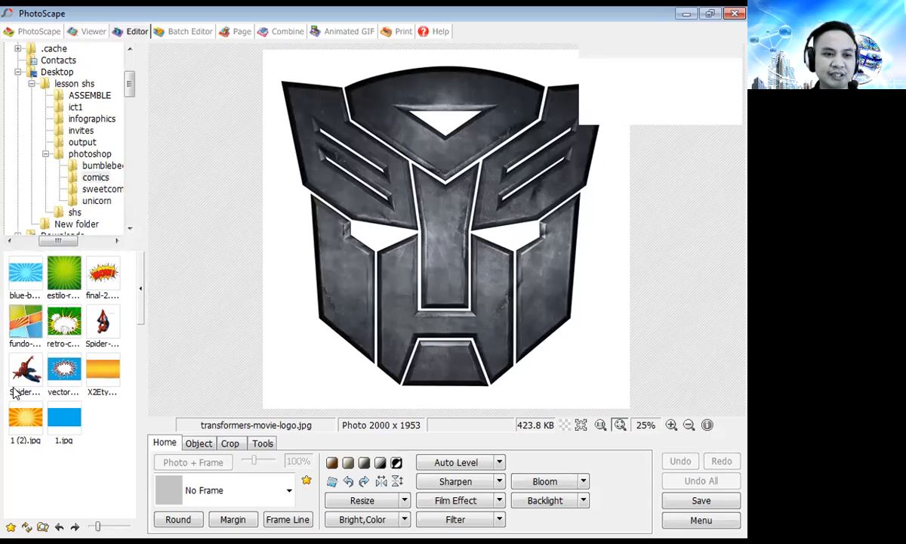
{"action": "left_click", "coordinate": [91, 169]}
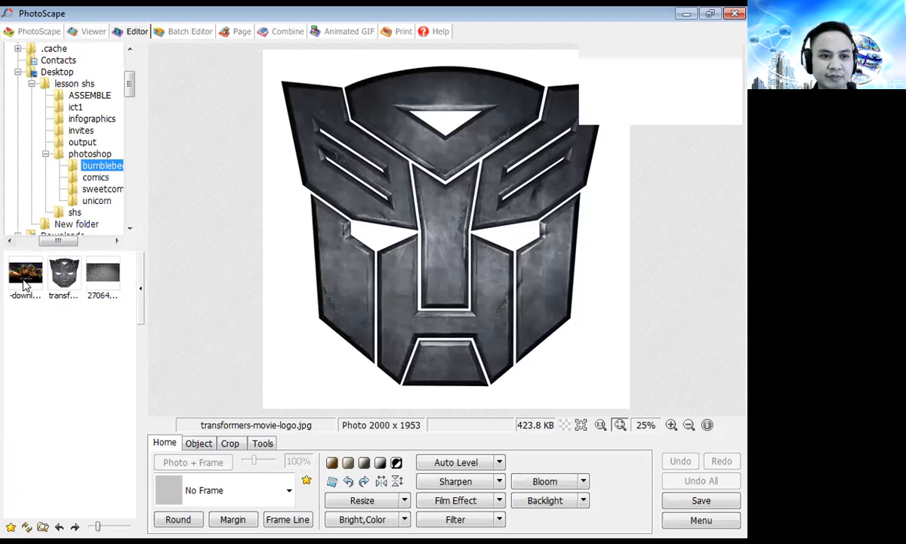
{"action": "left_click", "coordinate": [23, 270]}
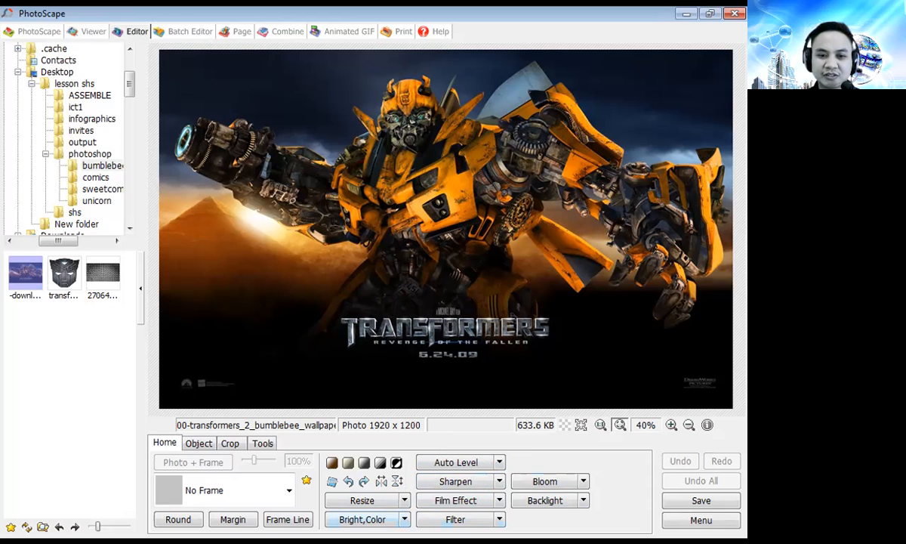
Apply Contrast Enhancement at the High level to the Bumblebee wallpaper.
{"action": "left_click", "coordinate": [405, 521]}
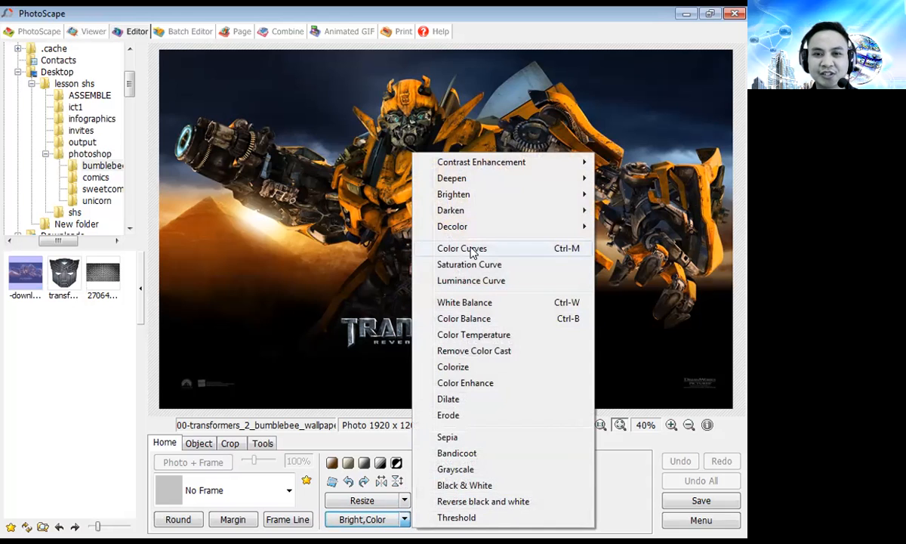
{"action": "mouse_move", "coordinate": [494, 168]}
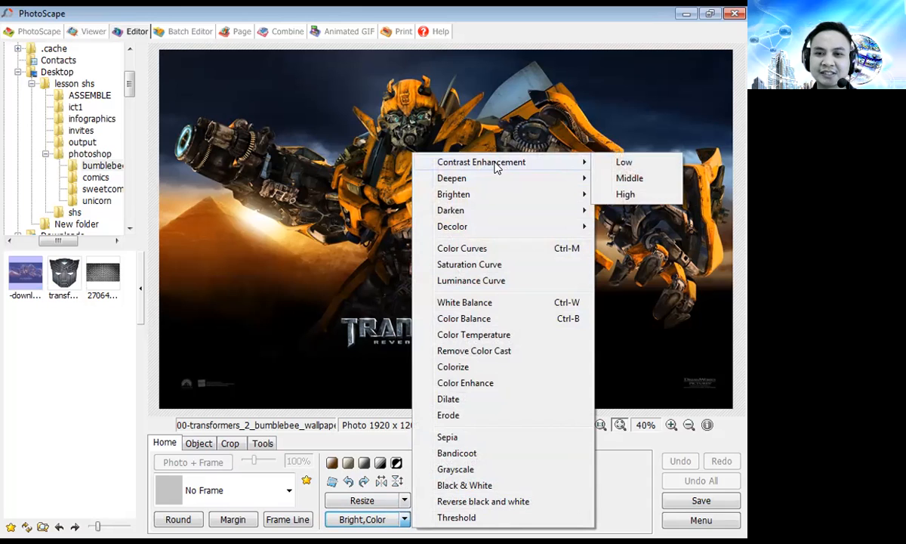
{"action": "left_click", "coordinate": [624, 193]}
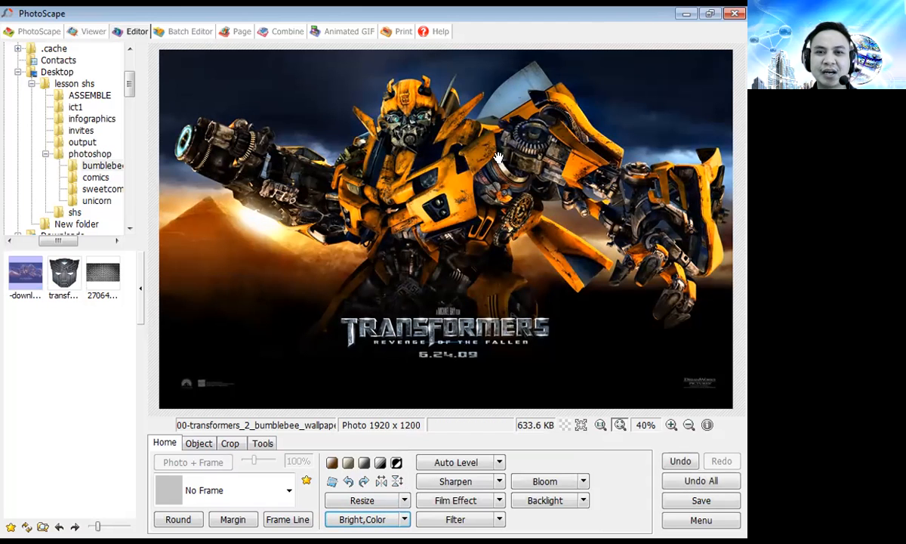
Try Deepen on the wallpaper at High (Gray Tone) and Middle (Gray Tone), and undo the deepening.
{"action": "left_click", "coordinate": [405, 519]}
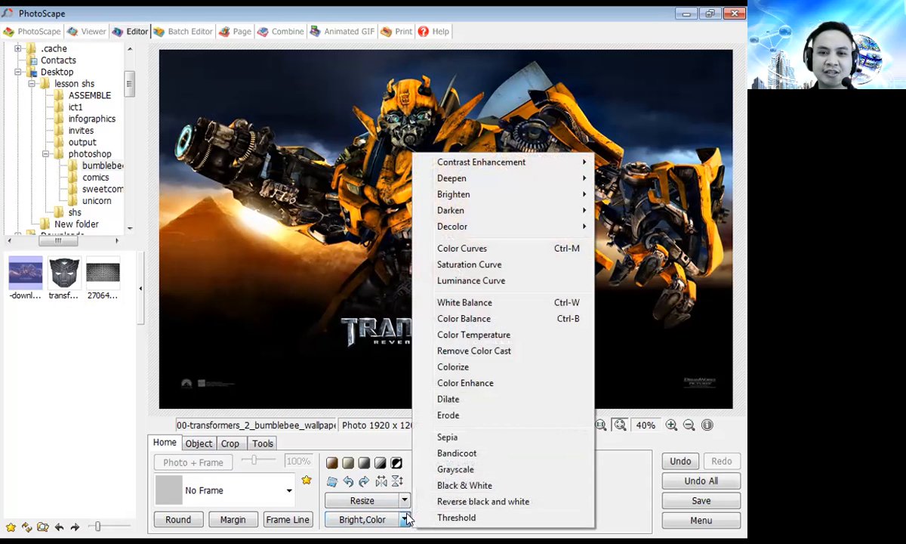
{"action": "mouse_move", "coordinate": [483, 182]}
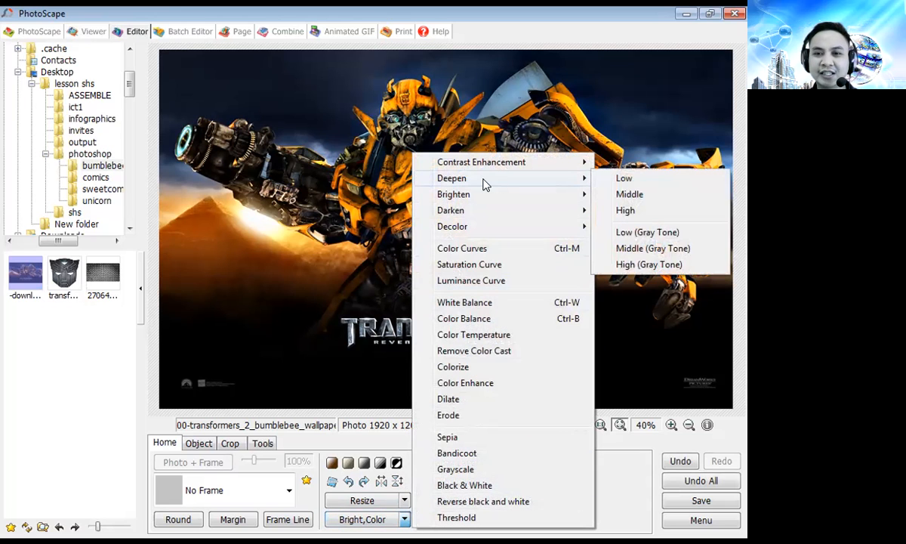
{"action": "left_click", "coordinate": [631, 265]}
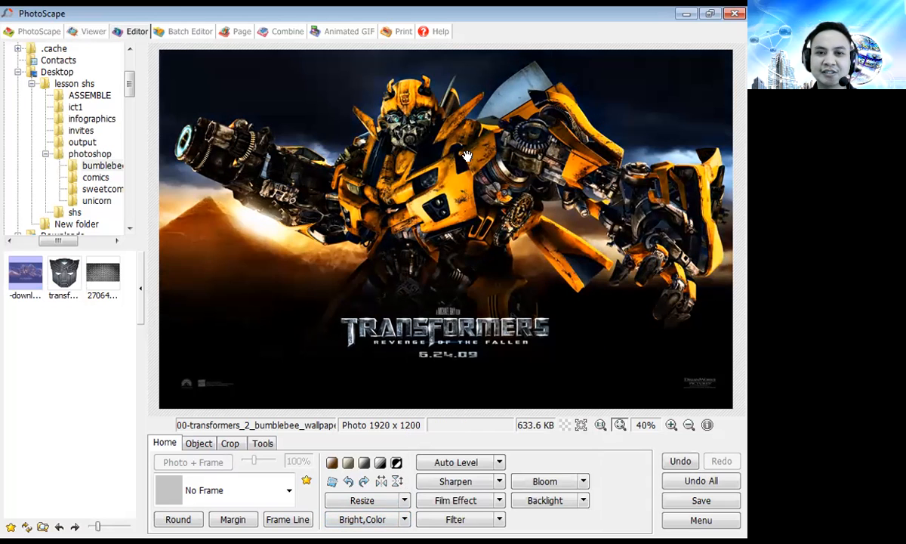
{"action": "left_click", "coordinate": [405, 520]}
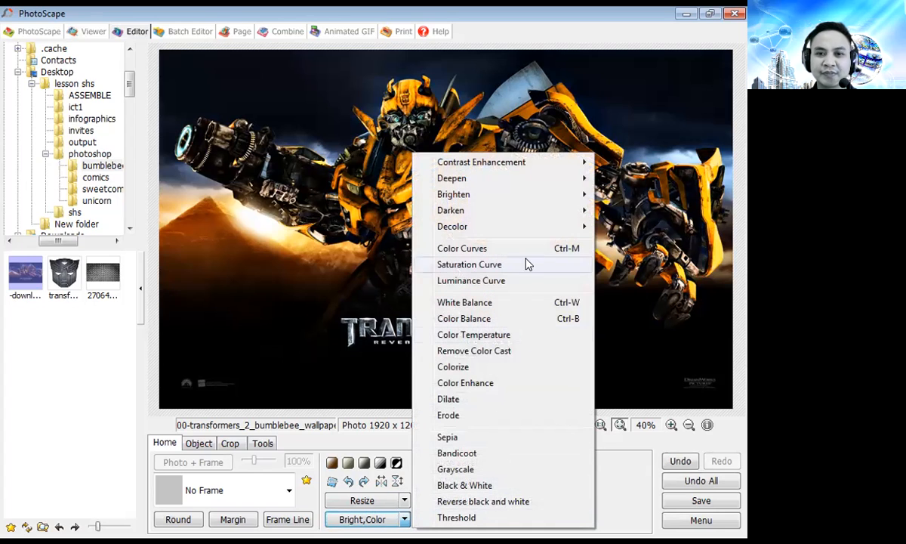
{"action": "mouse_move", "coordinate": [567, 179]}
{"action": "left_click", "coordinate": [633, 247]}
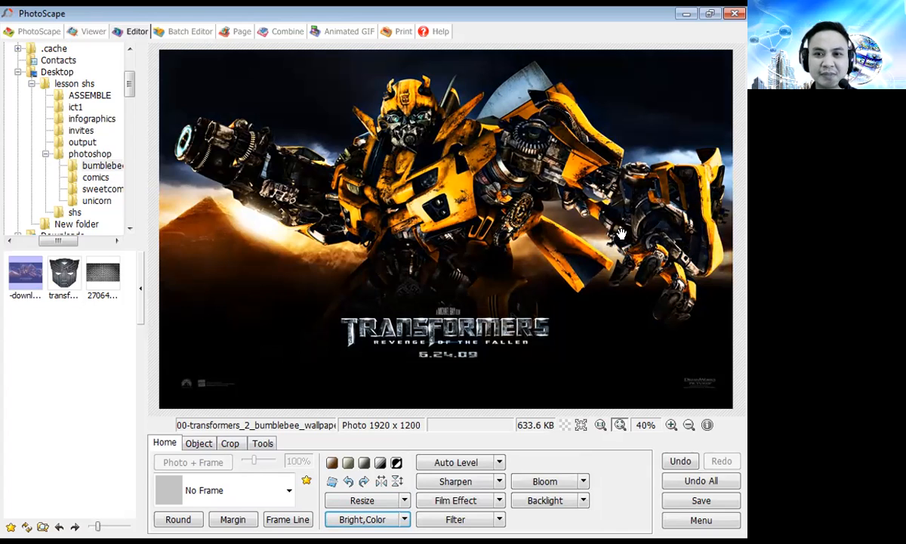
{"action": "key", "text": "ctrl+z"}
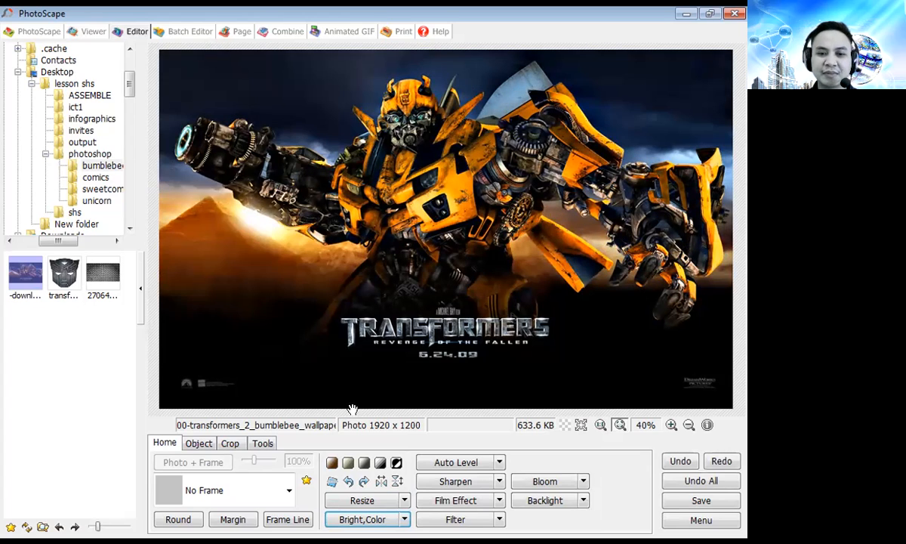
Try Brighten at Middle (Gray Tone) on the wallpaper, and undo it.
{"action": "left_click", "coordinate": [405, 519]}
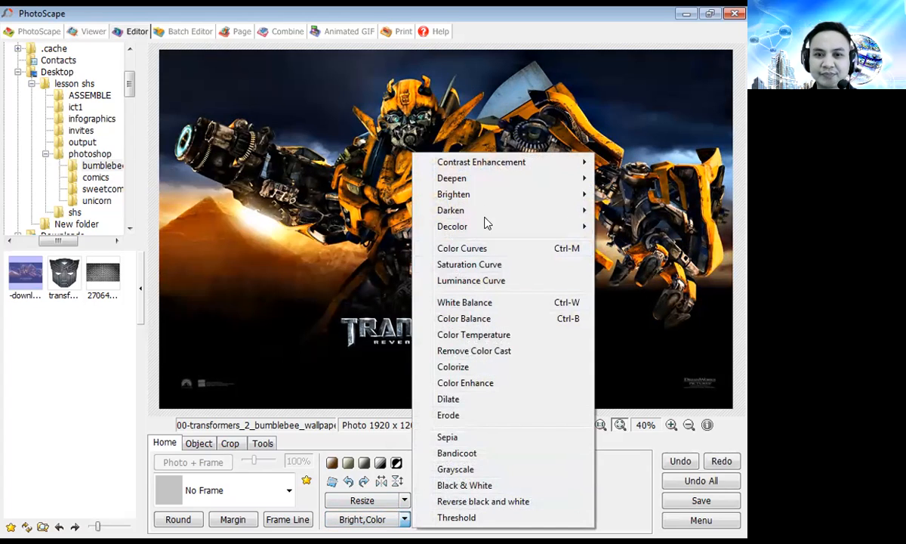
{"action": "mouse_move", "coordinate": [486, 197]}
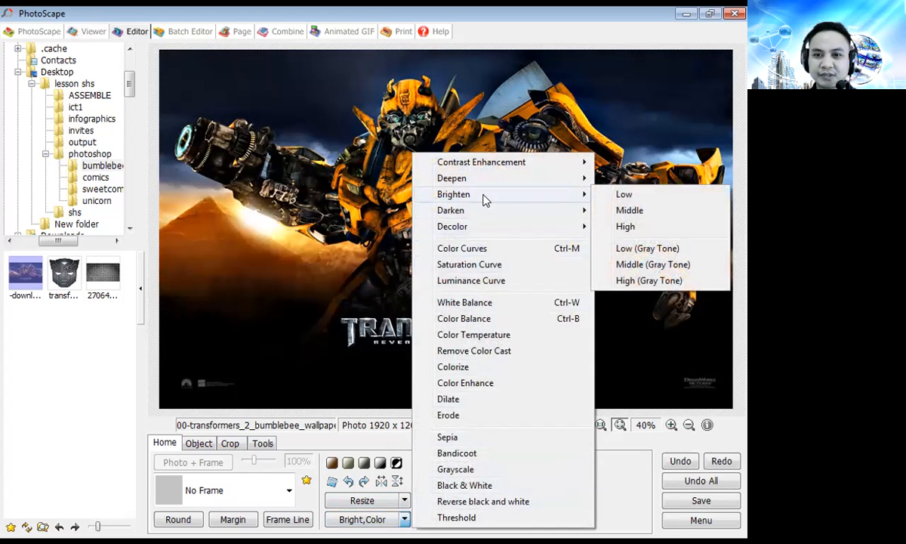
{"action": "left_click", "coordinate": [630, 264]}
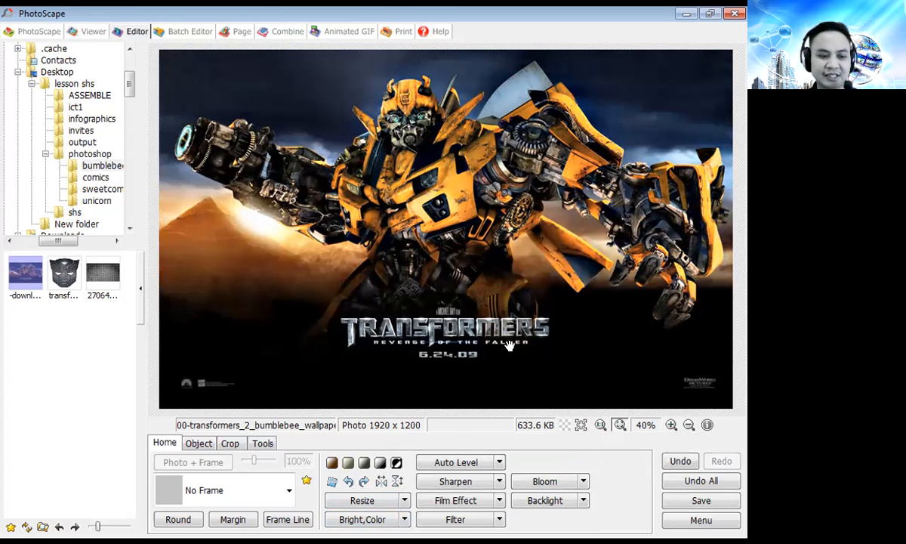
{"action": "key", "text": "ctrl+z"}
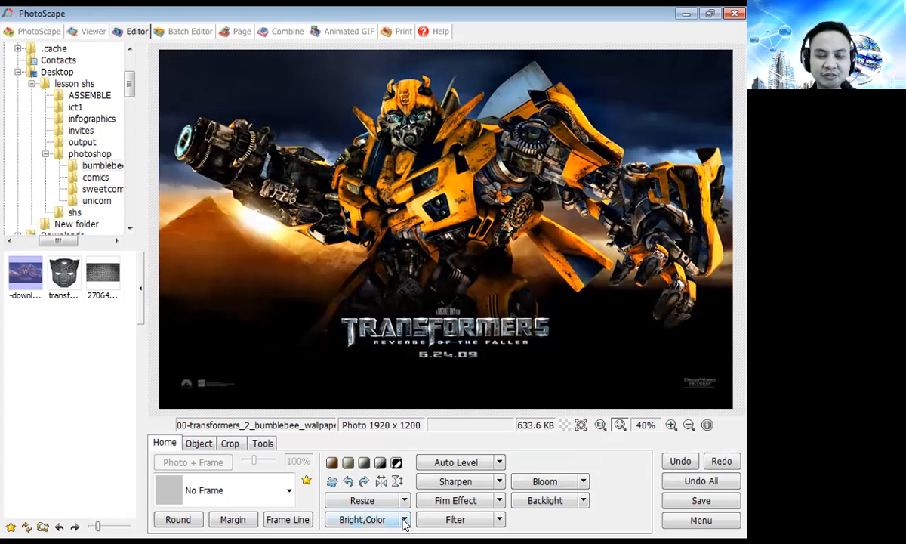
Try Brighten at High (Gray Tone) on the wallpaper, and undo it.
{"action": "left_click", "coordinate": [405, 519]}
{"action": "mouse_move", "coordinate": [560, 209]}
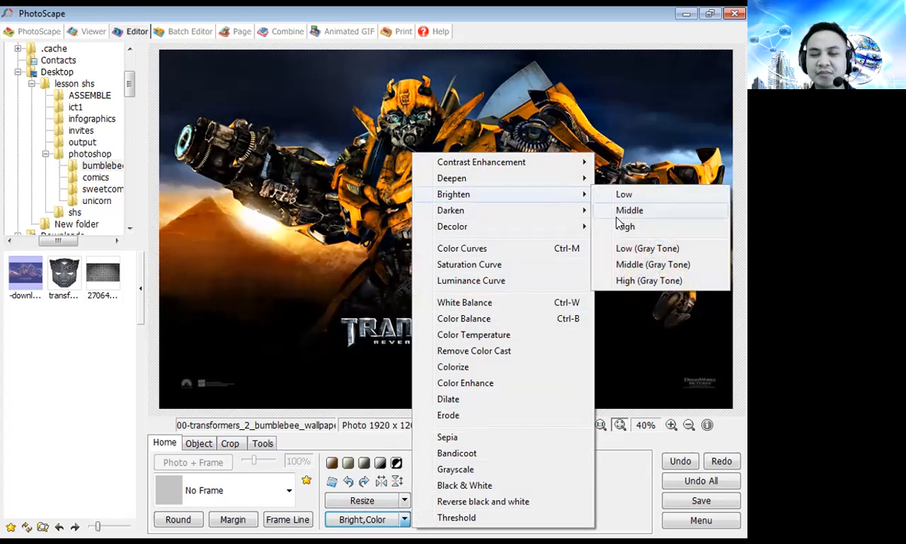
{"action": "left_click", "coordinate": [630, 281]}
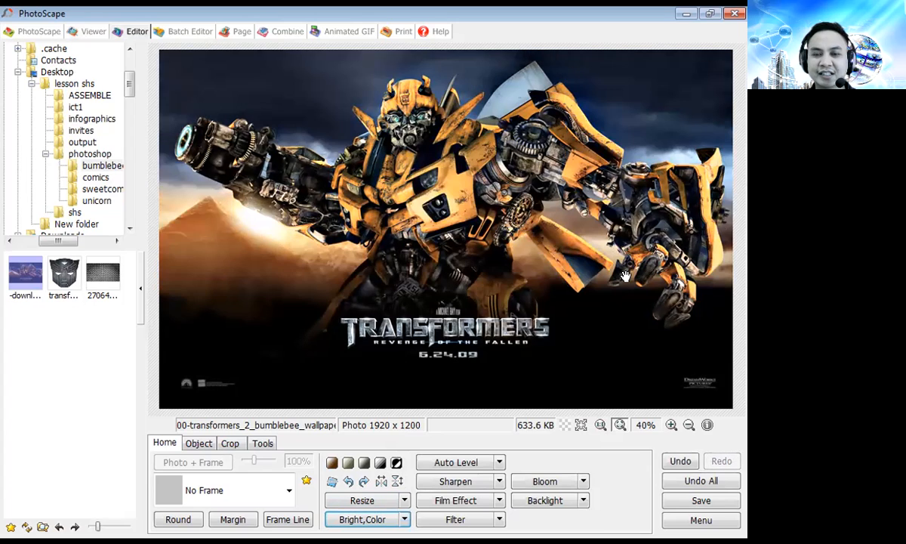
{"action": "key", "text": "ctrl+z"}
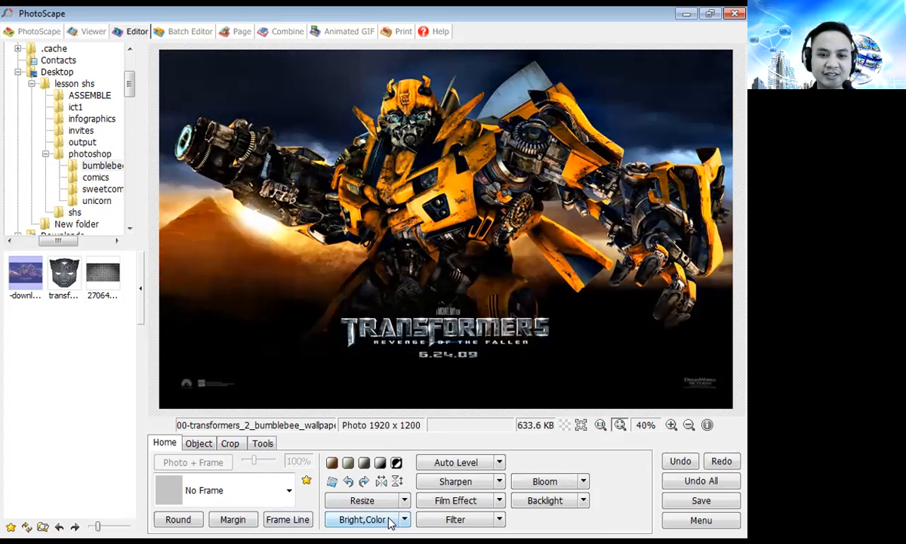
Brighten the wallpaper at the Low level.
{"action": "left_click", "coordinate": [404, 520]}
{"action": "mouse_move", "coordinate": [590, 204]}
{"action": "left_click", "coordinate": [624, 194]}
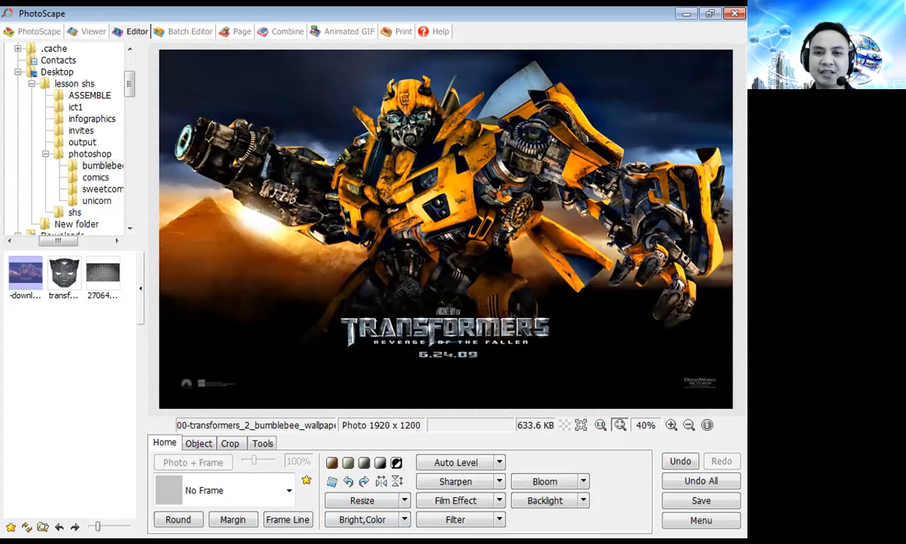
Try Darken on the wallpaper at High (Gray Tone) and at Low, and undo the darkening.
{"action": "left_click", "coordinate": [405, 520]}
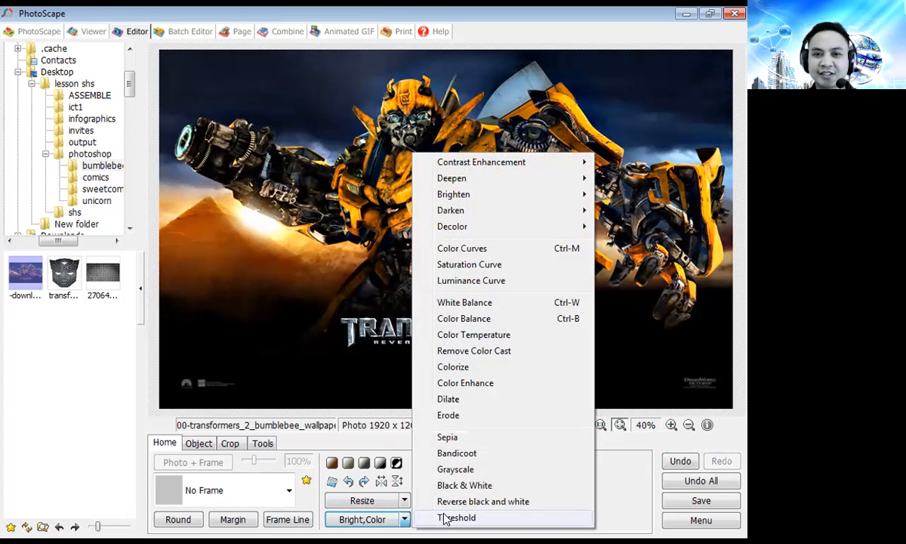
{"action": "mouse_move", "coordinate": [557, 212]}
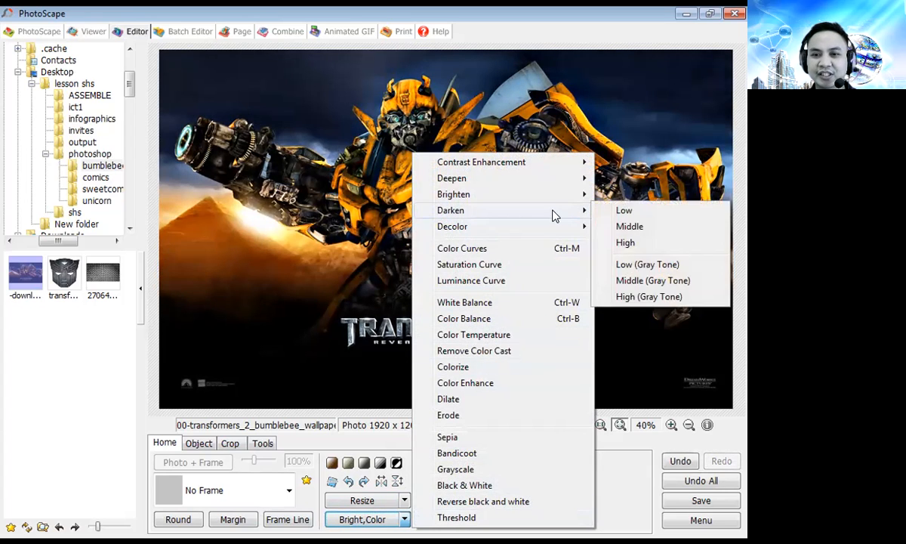
{"action": "left_click", "coordinate": [649, 297]}
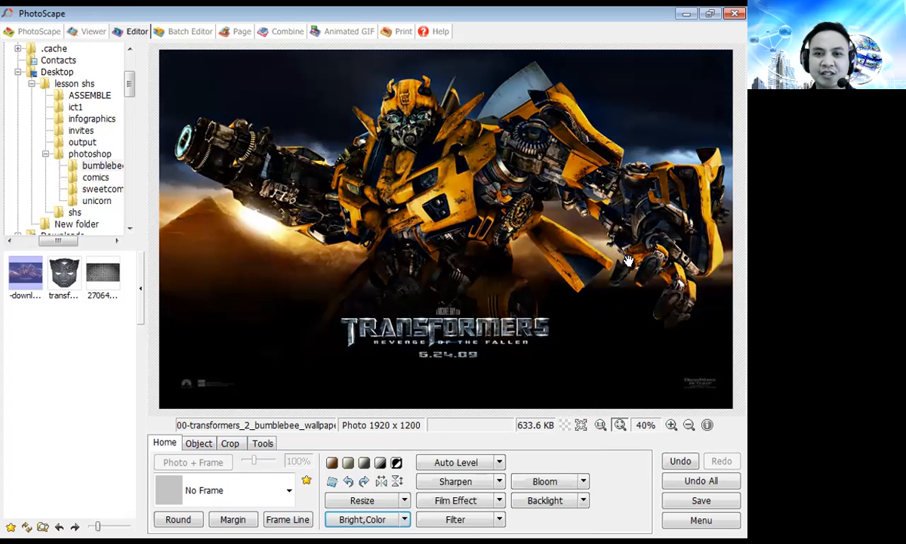
{"action": "left_click", "coordinate": [405, 520]}
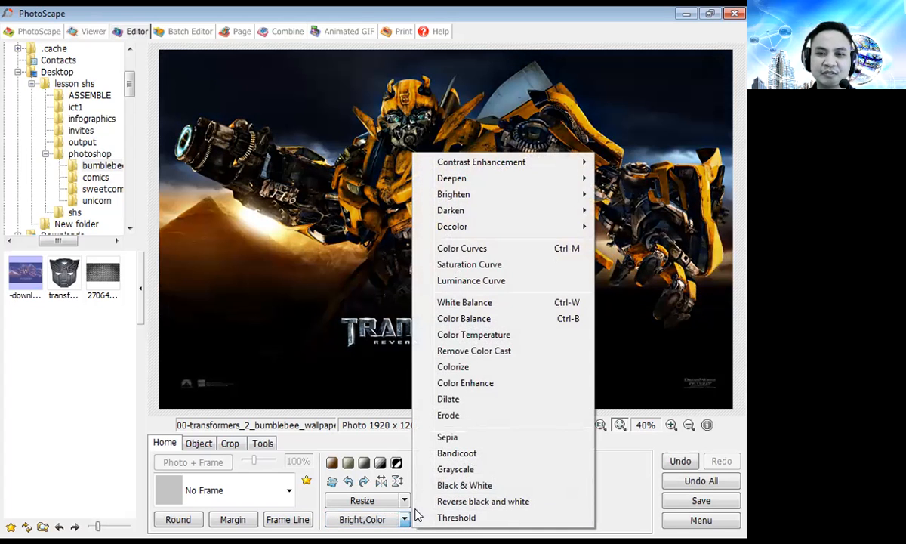
{"action": "mouse_move", "coordinate": [568, 215]}
{"action": "left_click", "coordinate": [627, 209]}
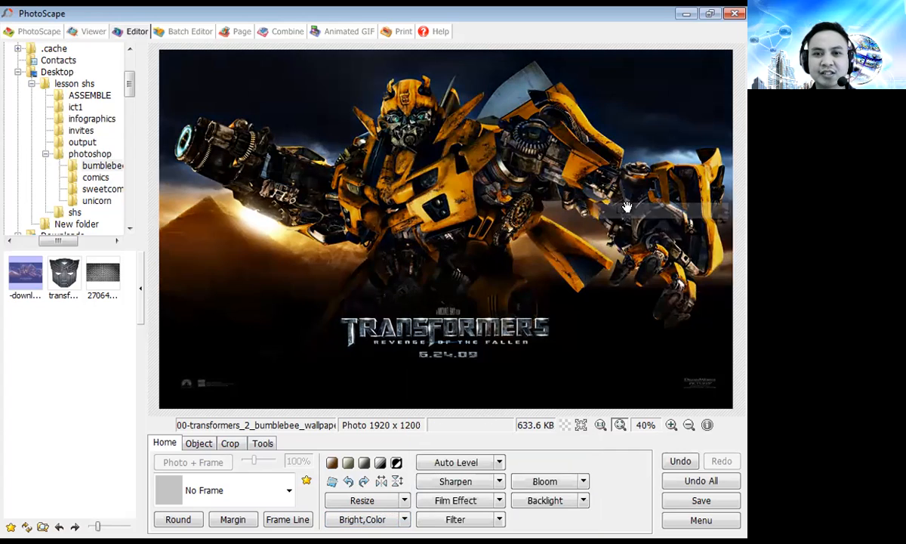
{"action": "key", "text": "ctrl+z"}
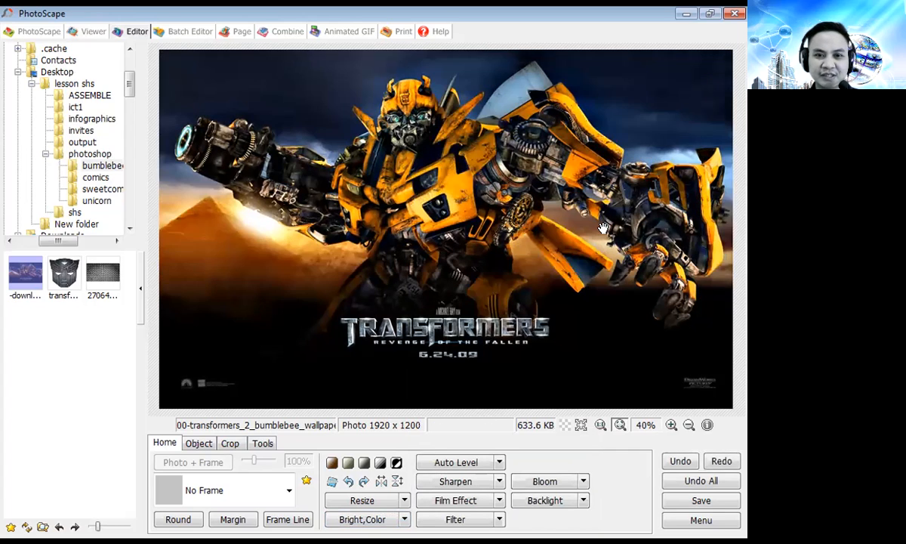
{"action": "key", "text": "ctrl+z"}
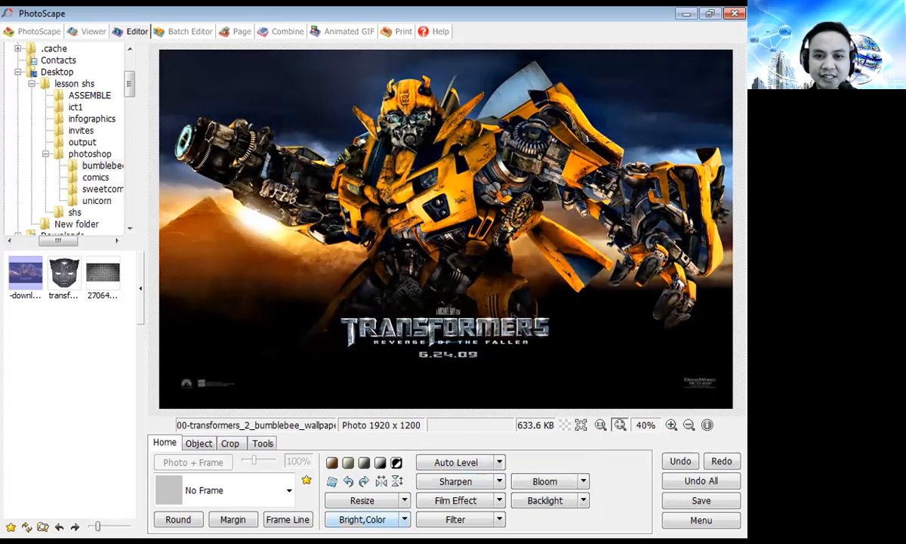
Try Decolor at -9 on the wallpaper, and undo it.
{"action": "left_click", "coordinate": [365, 519]}
{"action": "mouse_move", "coordinate": [529, 229]}
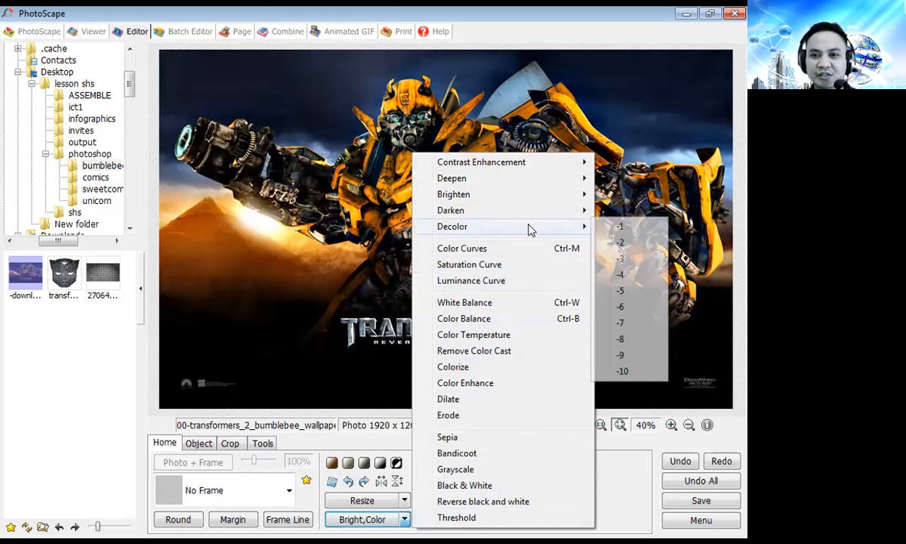
{"action": "left_click", "coordinate": [632, 356]}
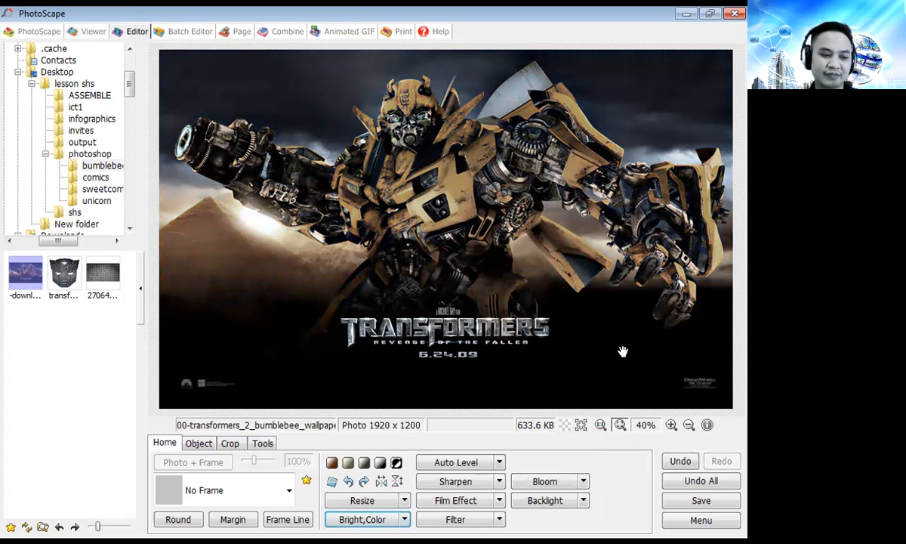
{"action": "key", "text": "ctrl+z"}
Try a Color Curves adjustment on the wallpaper, bending the color curve into several steep peaks and dips.
{"action": "left_click", "coordinate": [404, 519]}
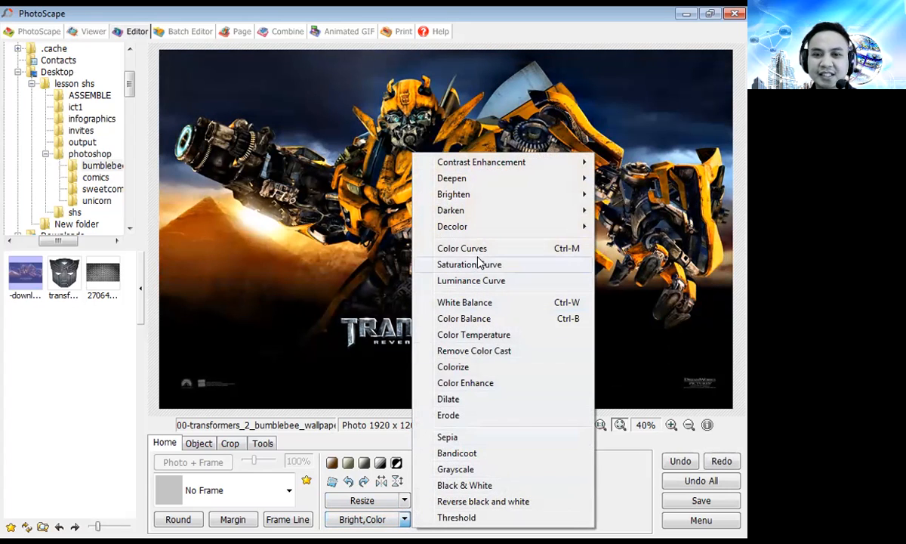
{"action": "left_click", "coordinate": [482, 249]}
{"action": "left_click_drag", "start_coordinate": [47, 458], "coordinate": [87, 482]}
{"action": "left_click_drag", "start_coordinate": [123, 414], "coordinate": [108, 369]}
{"action": "left_click_drag", "start_coordinate": [151, 344], "coordinate": [150, 396]}
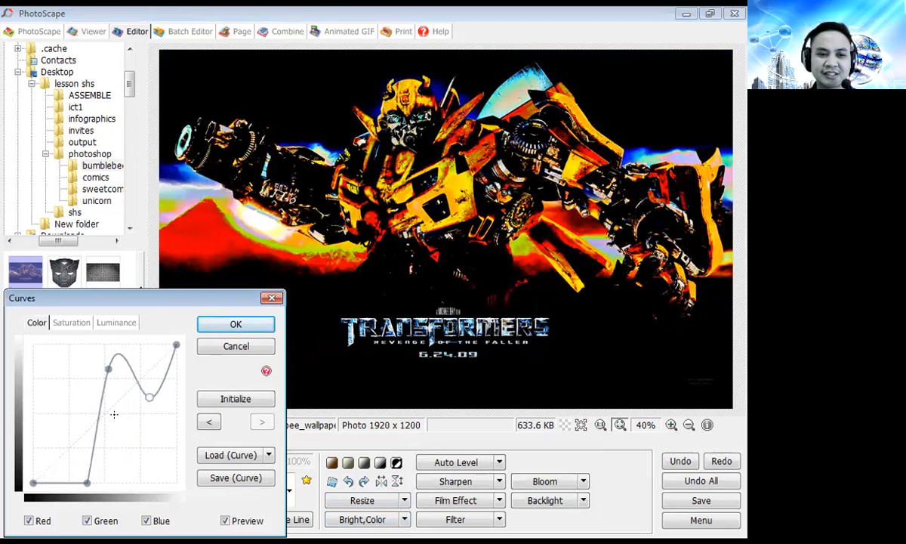
{"action": "left_click_drag", "start_coordinate": [93, 412], "coordinate": [73, 396]}
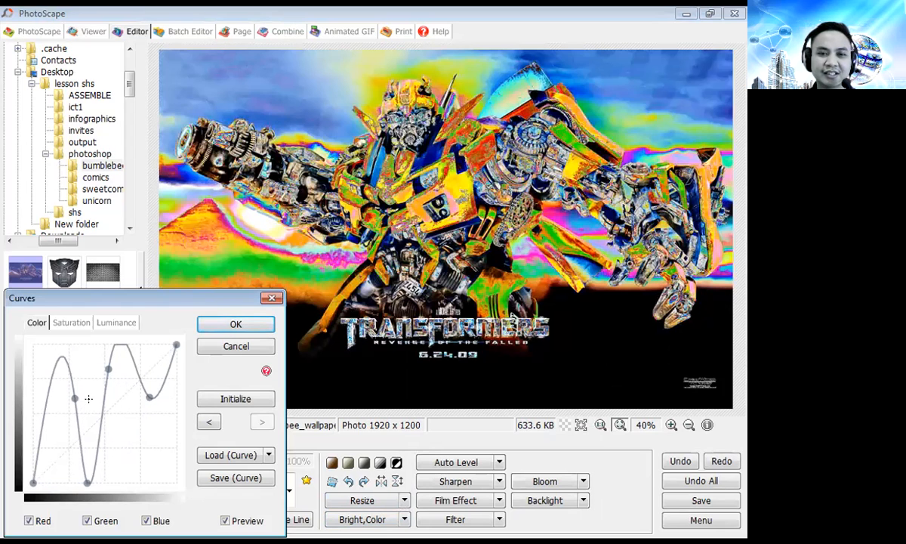
{"action": "left_click_drag", "start_coordinate": [115, 348], "coordinate": [113, 404]}
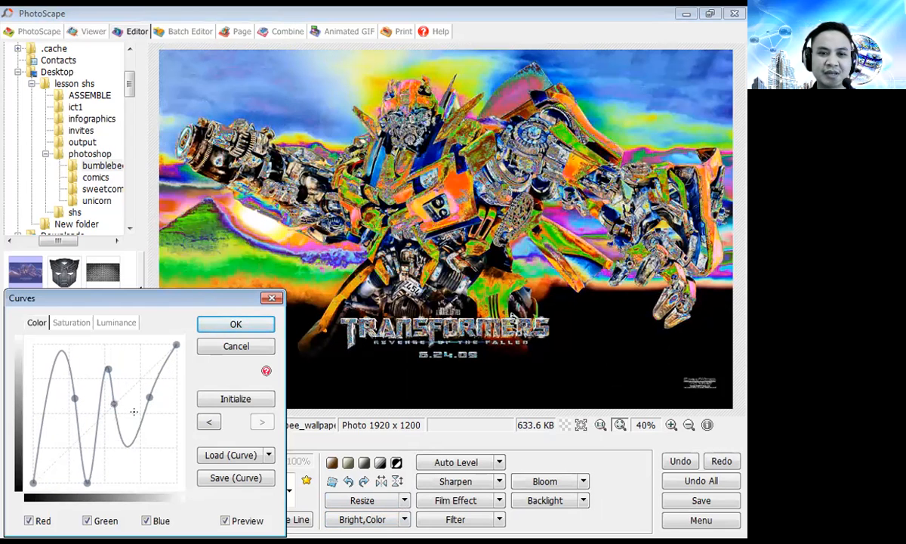
{"action": "left_click_drag", "start_coordinate": [162, 370], "coordinate": [156, 449]}
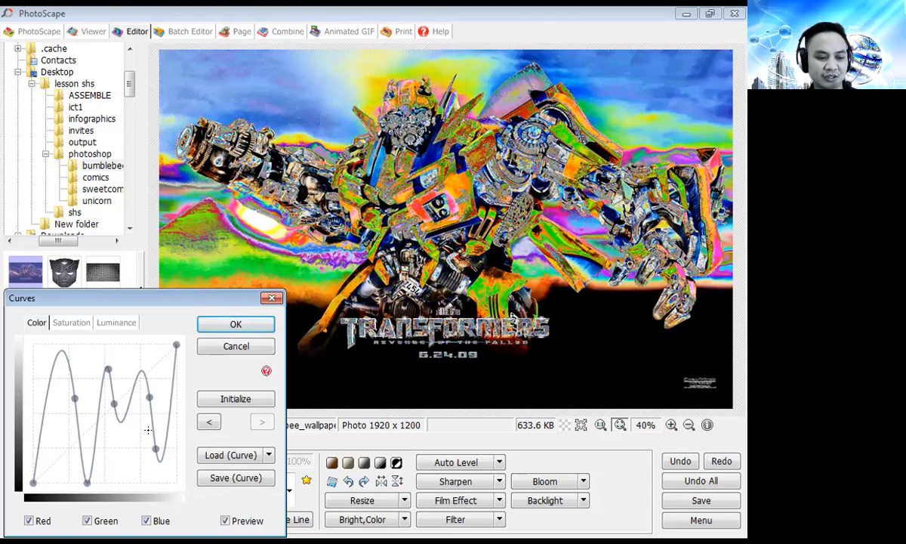
Undo all the bends in the color curve back to the straight diagonal.
{"action": "key", "text": "ctrl+z"}
{"action": "key", "text": "ctrl+z"}
{"action": "key", "text": "ctrl+z"}
{"action": "key", "text": "ctrl+z"}
{"action": "key", "text": "ctrl+z"}
{"action": "key", "text": "ctrl+z"}
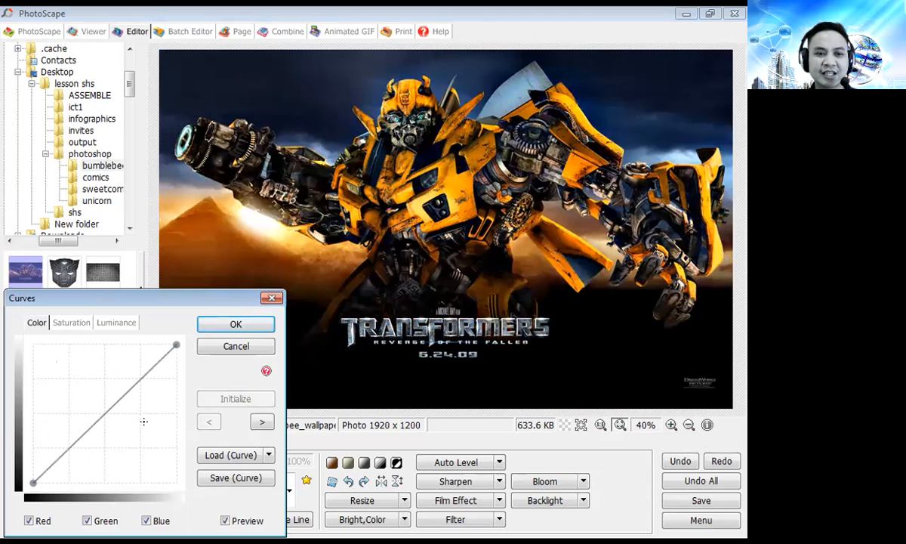
Try bending the saturation curve, pulling its middle and upper parts down and raising a peak near the upper end.
{"action": "left_click", "coordinate": [73, 323]}
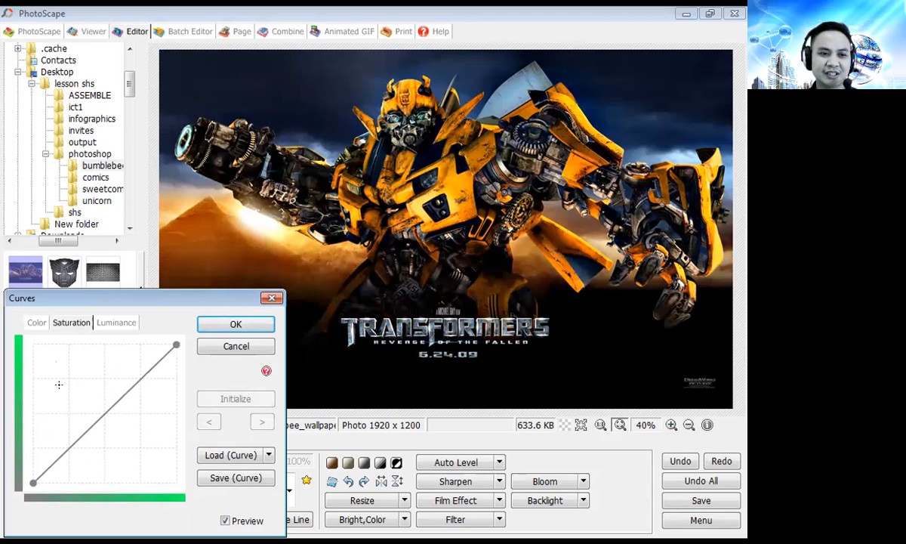
{"action": "left_click_drag", "start_coordinate": [108, 406], "coordinate": [117, 427]}
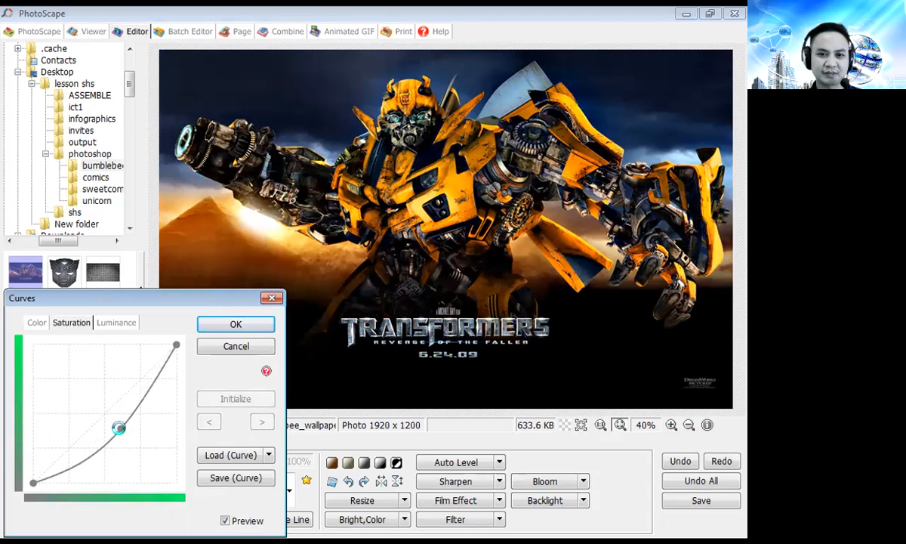
{"action": "left_click_drag", "start_coordinate": [156, 382], "coordinate": [166, 401]}
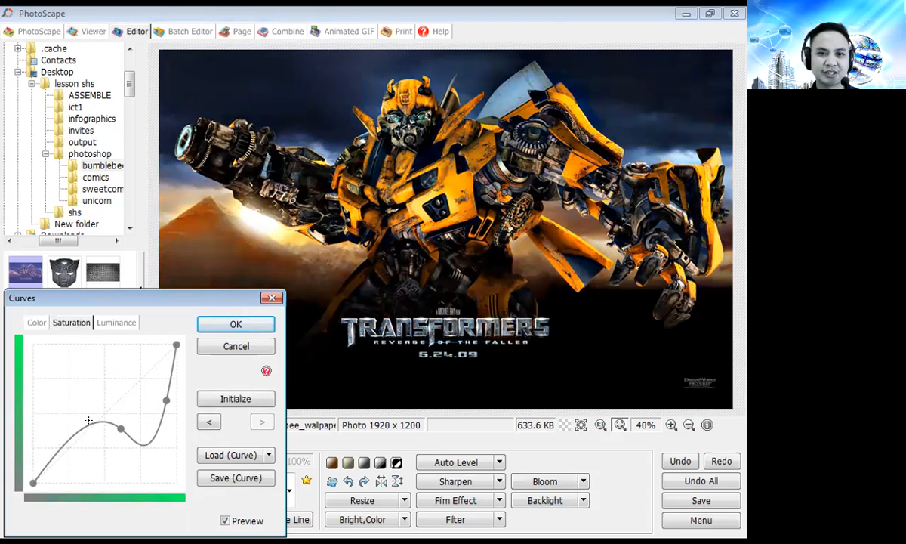
{"action": "left_click_drag", "start_coordinate": [58, 437], "coordinate": [82, 459]}
{"action": "left_click", "coordinate": [165, 375]}
{"action": "left_click_drag", "start_coordinate": [152, 372], "coordinate": [140, 347]}
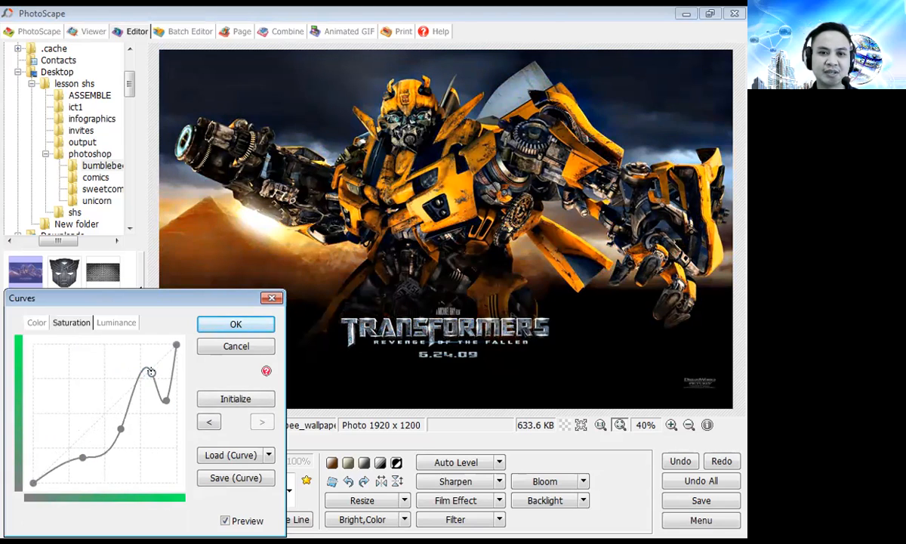
Try pulling the luminance curve down at several points to darken the wallpaper, and discard all the curve changes.
{"action": "left_click", "coordinate": [117, 322]}
{"action": "left_click_drag", "start_coordinate": [147, 372], "coordinate": [152, 412]}
{"action": "left_click_drag", "start_coordinate": [117, 466], "coordinate": [114, 442]}
{"action": "left_click_drag", "start_coordinate": [176, 355], "coordinate": [158, 389]}
{"action": "left_click", "coordinate": [99, 438]}
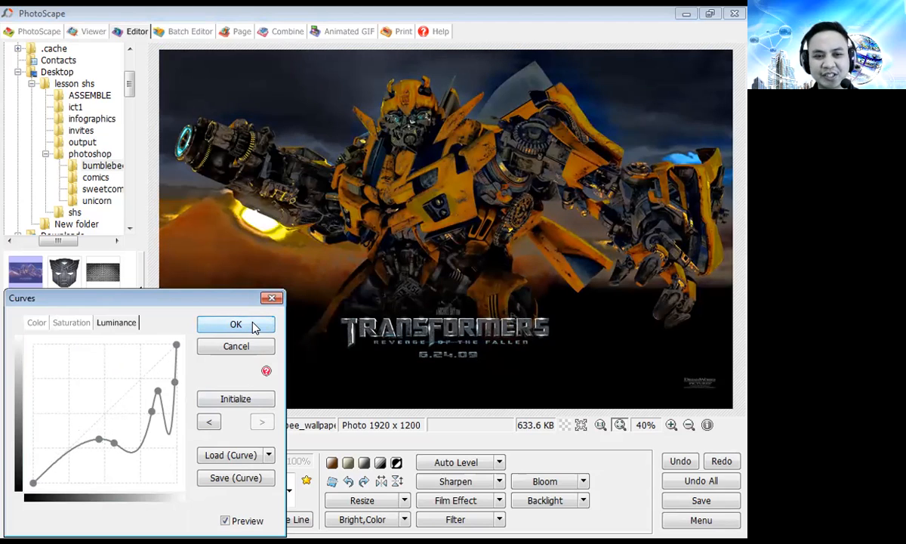
{"action": "left_click", "coordinate": [274, 299]}
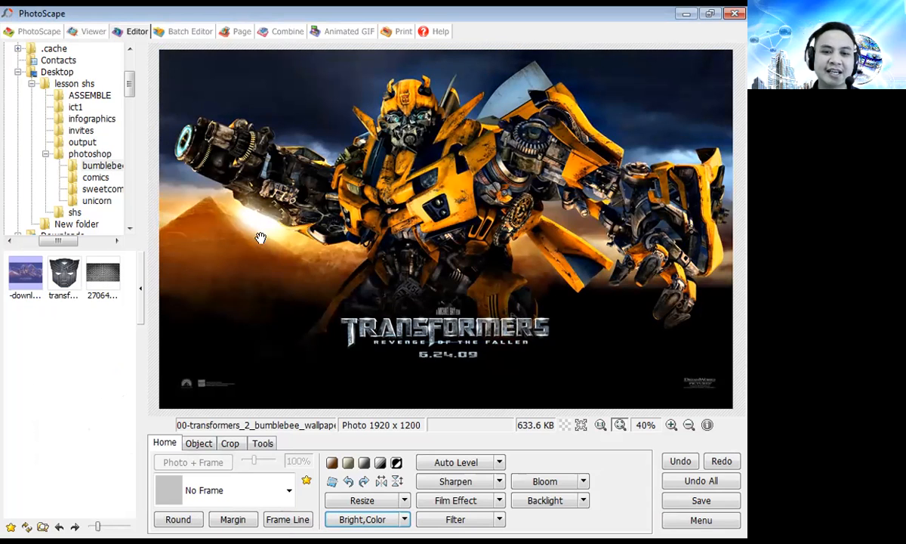
Start the White Balance correction on the wallpaper, and cancel it without picking a white area.
{"action": "left_click", "coordinate": [404, 520]}
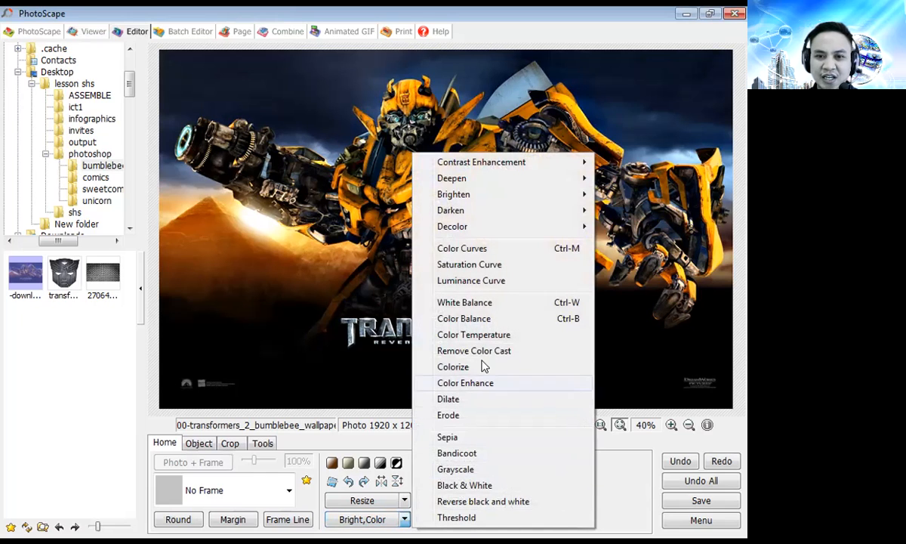
{"action": "left_click", "coordinate": [469, 302]}
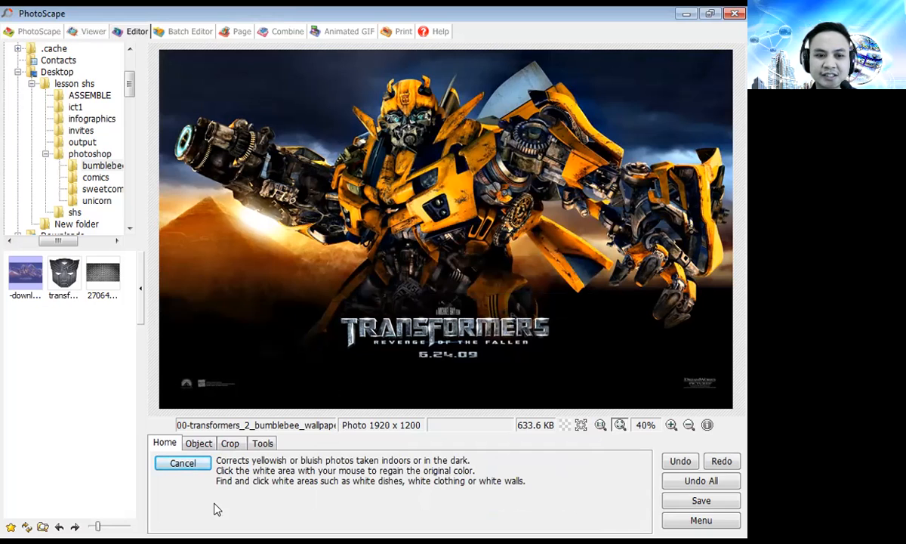
{"action": "left_click", "coordinate": [182, 464]}
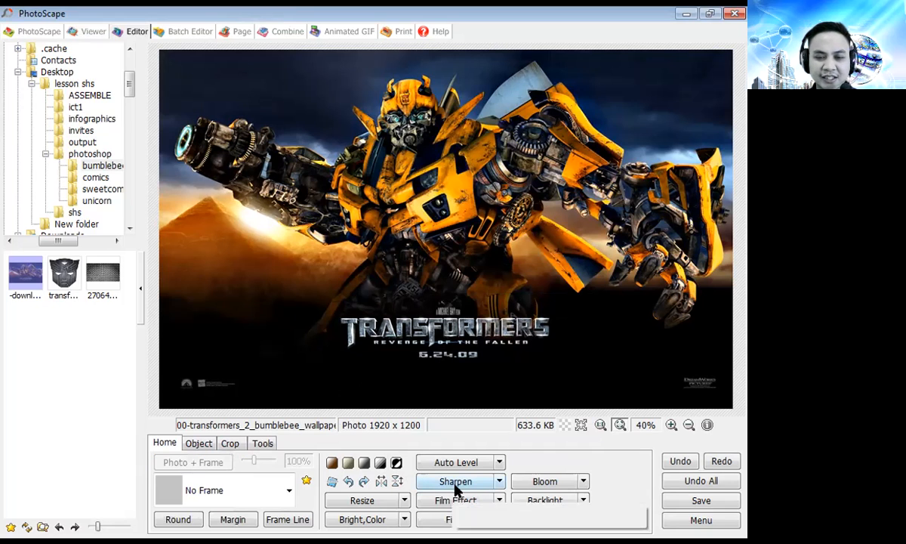
Try Color Balance on the wallpaper with Cyan-Red at -16%, Magenta-Green at -10% and Yellow-Blue at 18%, and discard it.
{"action": "left_click", "coordinate": [405, 519]}
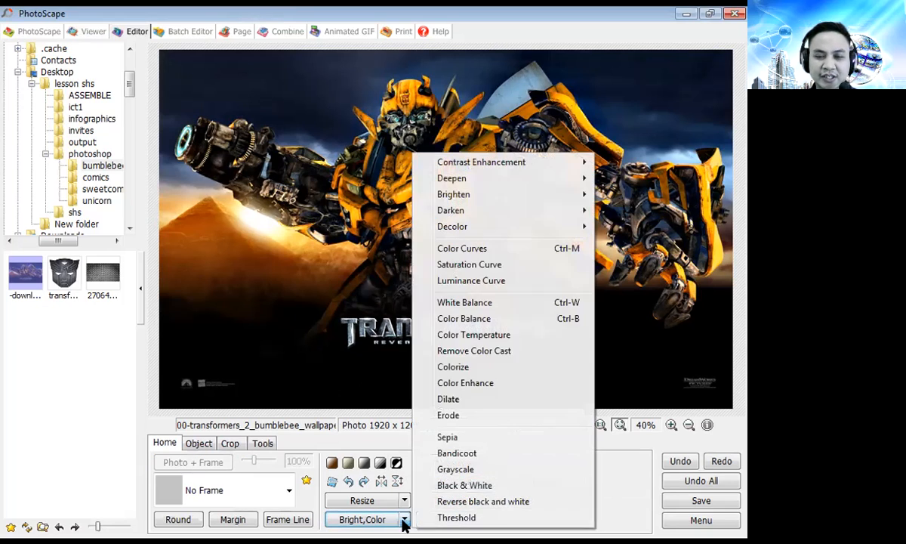
{"action": "left_click", "coordinate": [493, 319]}
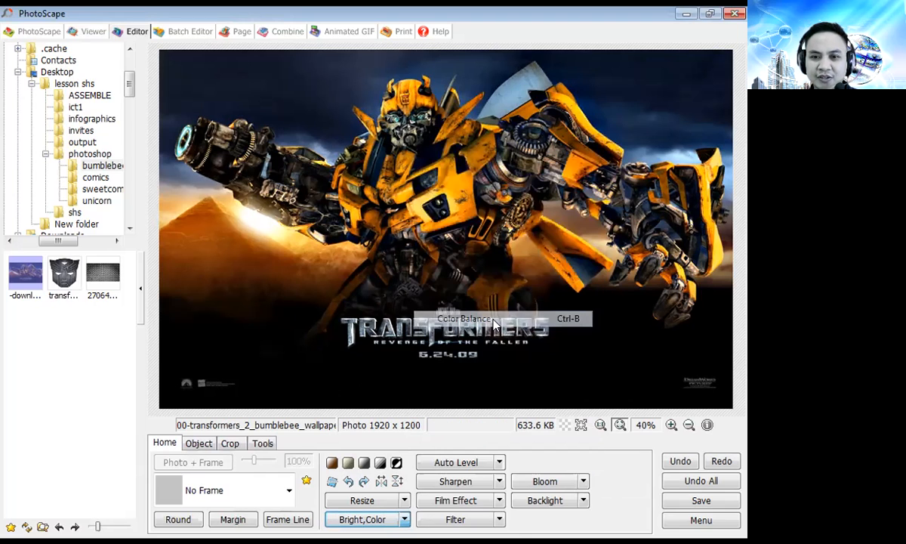
{"action": "left_click_drag", "start_coordinate": [292, 419], "coordinate": [274, 416]}
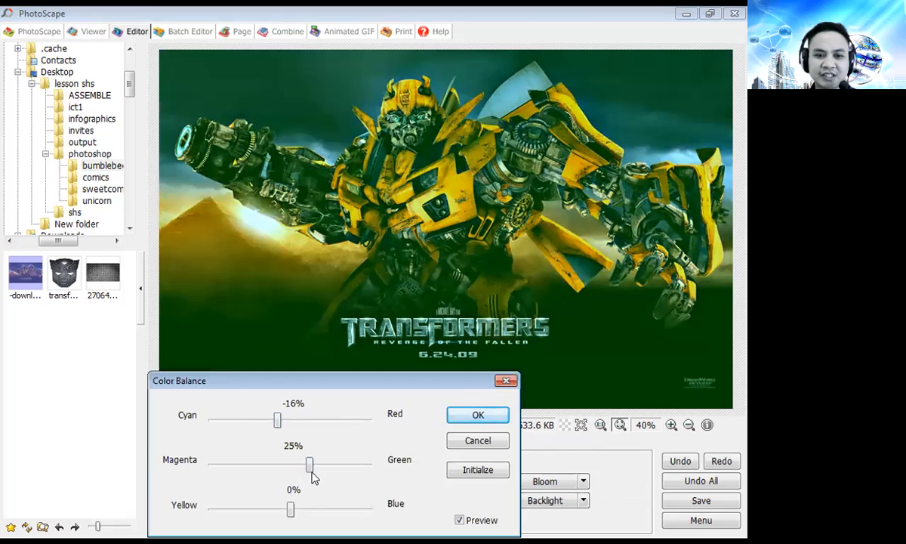
{"action": "left_click_drag", "start_coordinate": [310, 466], "coordinate": [282, 466]}
{"action": "mouse_move", "coordinate": [291, 509]}
{"action": "left_mouse_down"}
{"action": "mouse_move", "coordinate": [275, 508]}
{"action": "mouse_move", "coordinate": [304, 509]}
{"action": "left_mouse_up"}
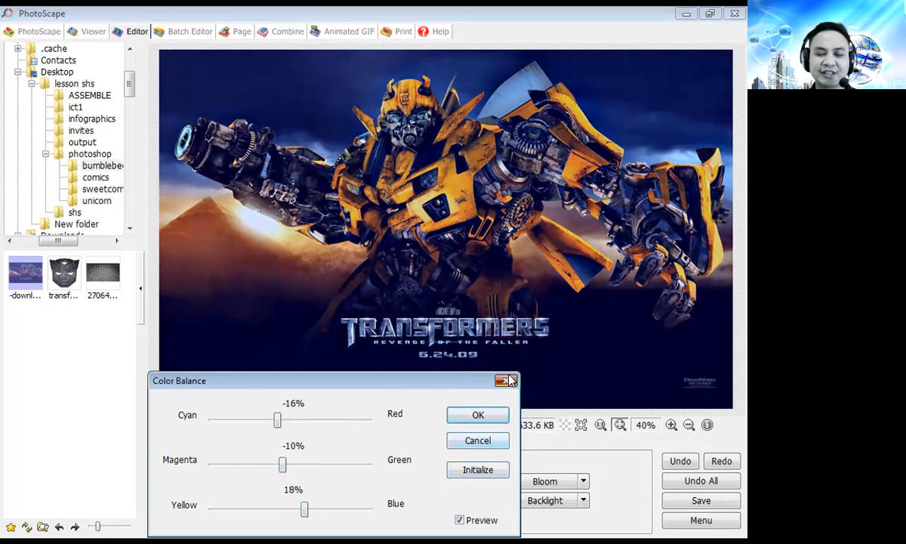
Try a Color Temperature of 6059 K on the wallpaper, and discard it.
{"action": "left_click", "coordinate": [405, 520]}
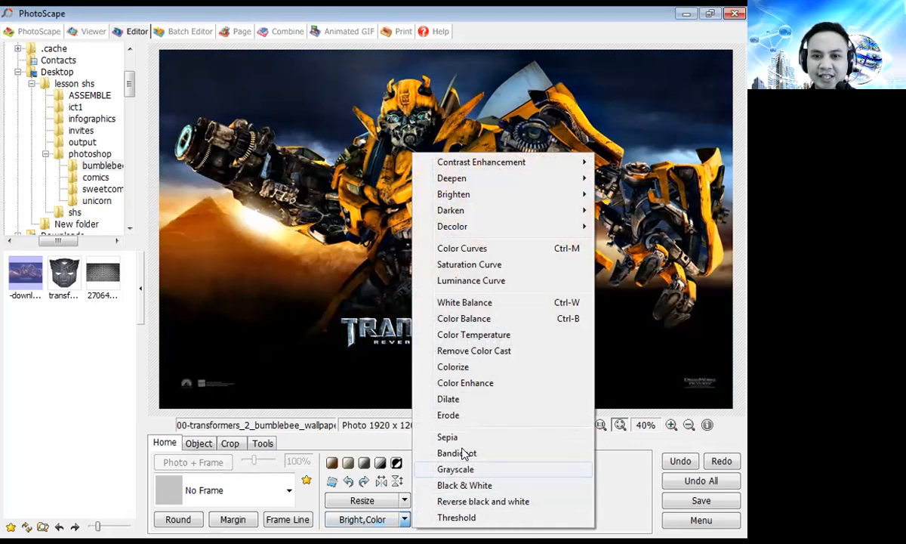
{"action": "left_click", "coordinate": [484, 336]}
{"action": "mouse_move", "coordinate": [326, 451]}
{"action": "left_mouse_down"}
{"action": "mouse_move", "coordinate": [410, 447]}
{"action": "mouse_move", "coordinate": [300, 449]}
{"action": "mouse_move", "coordinate": [320, 450]}
{"action": "left_mouse_up"}
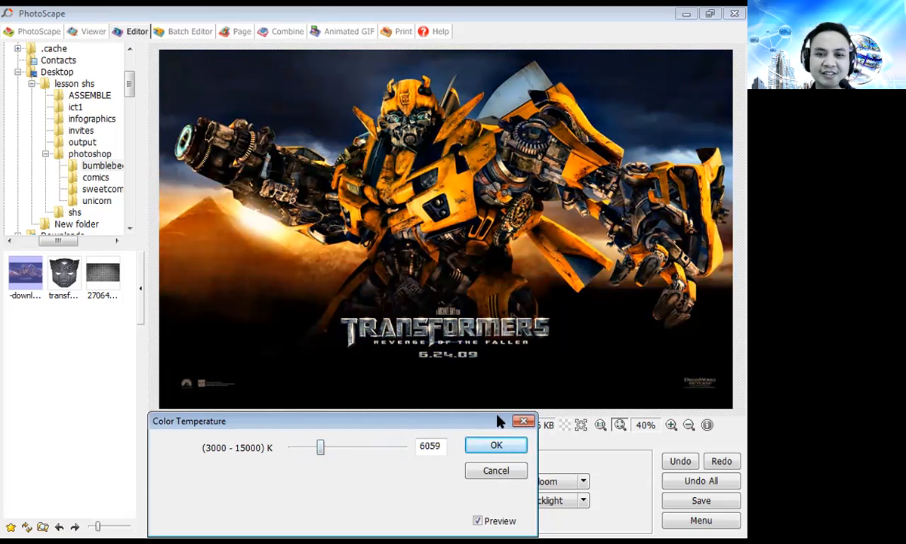
{"action": "left_click", "coordinate": [525, 422]}
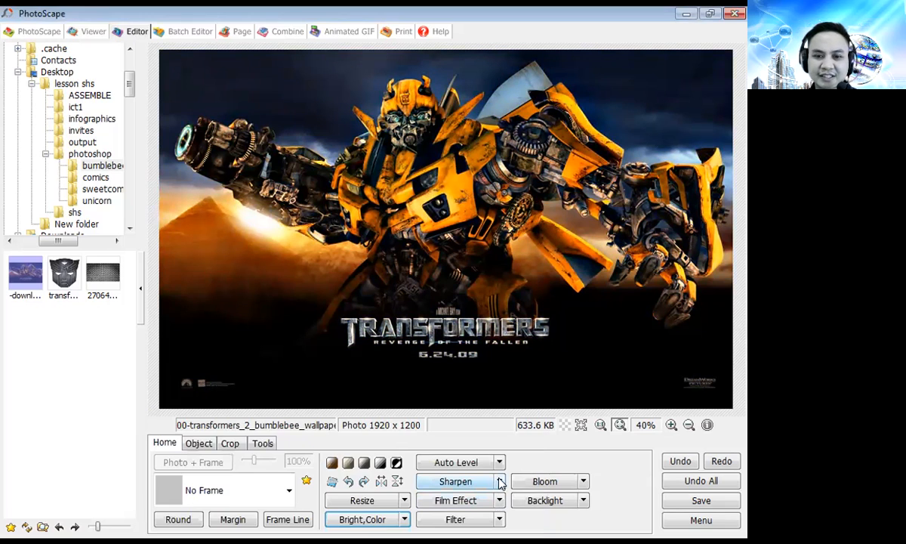
Try converting the wallpaper with Black & White and inverting it with Reverse black and white.
{"action": "left_click", "coordinate": [499, 462]}
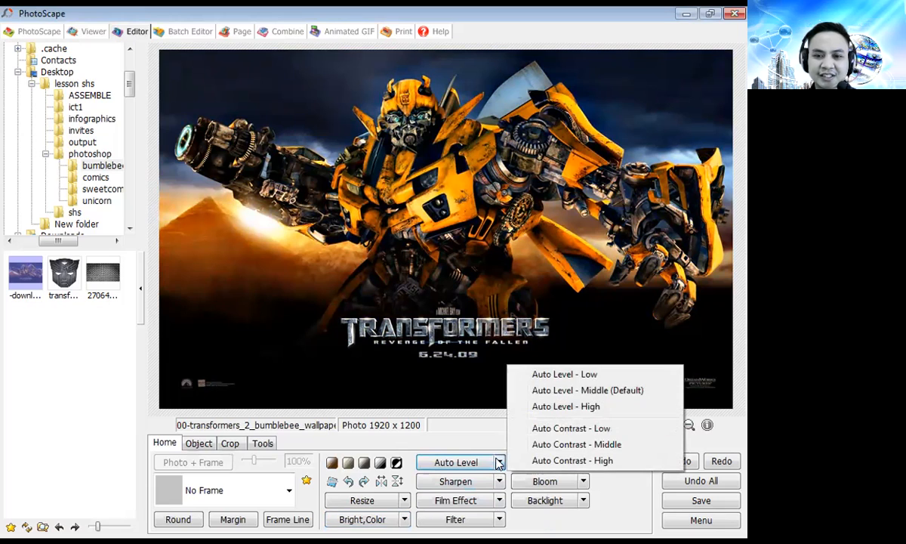
{"action": "left_click", "coordinate": [406, 520]}
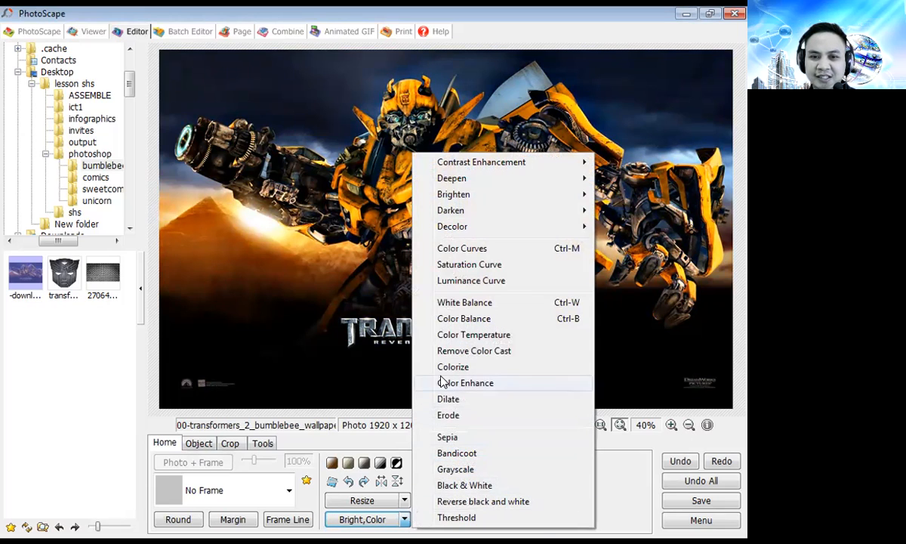
{"action": "left_click", "coordinate": [467, 484]}
{"action": "left_click", "coordinate": [405, 518]}
{"action": "left_click", "coordinate": [521, 499]}
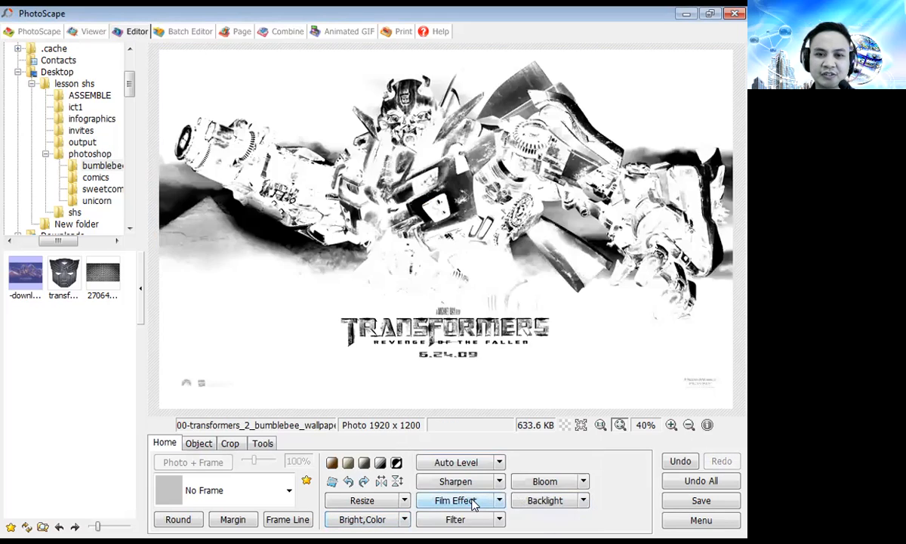
Preview Threshold at 171 without applying it, and undo both black-and-white conversions.
{"action": "left_click", "coordinate": [406, 520]}
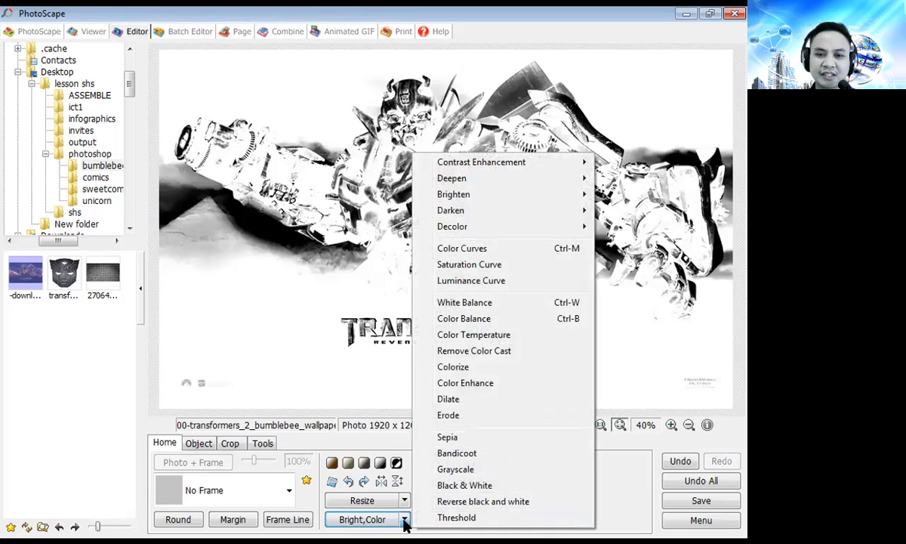
{"action": "left_click", "coordinate": [451, 518]}
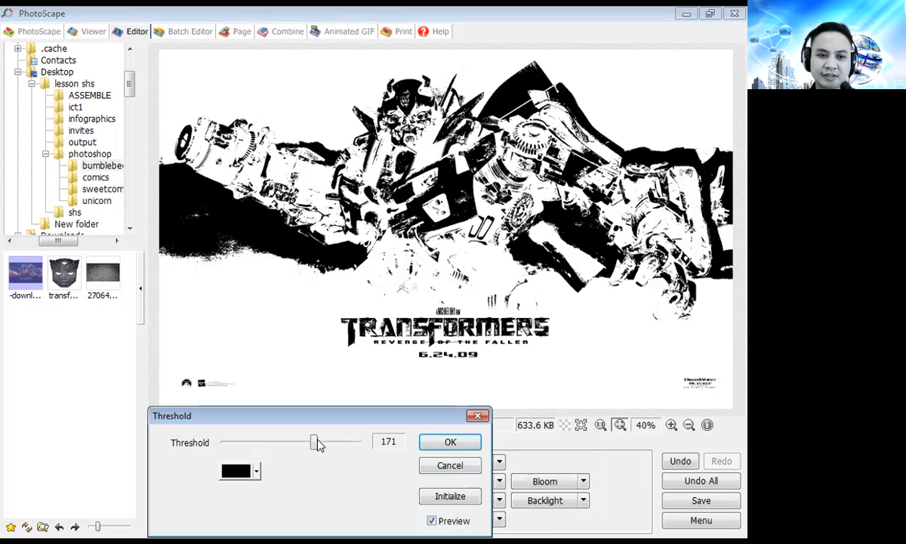
{"action": "left_click", "coordinate": [479, 416]}
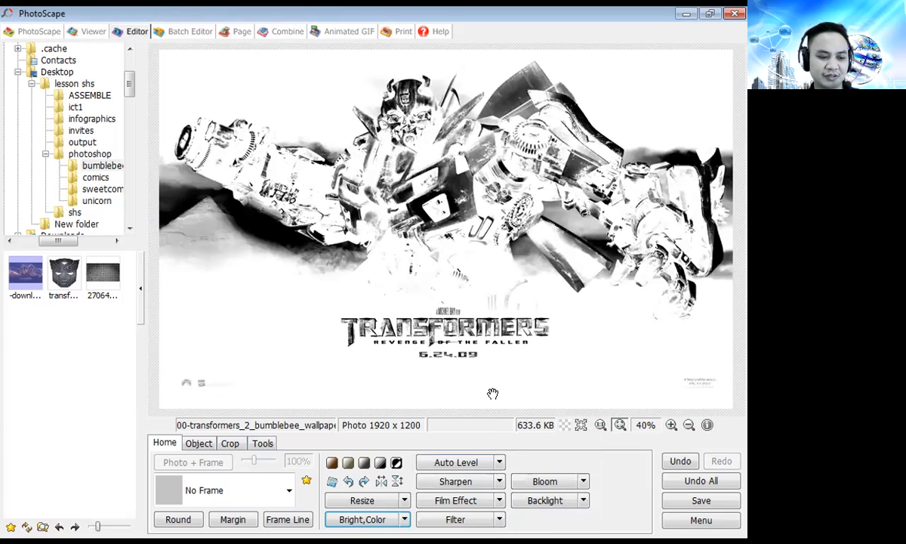
{"action": "key", "text": "ctrl+z"}
{"action": "key", "text": "ctrl+z"}
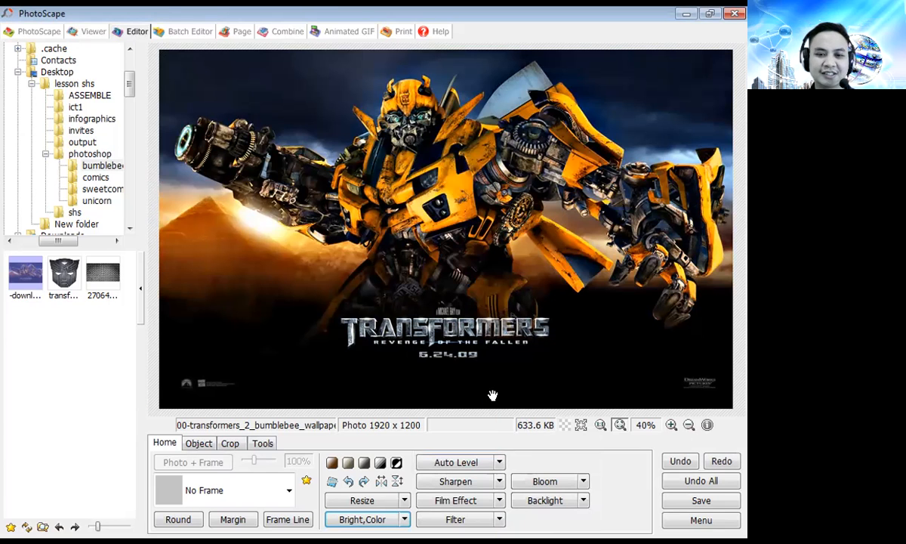
Apply Auto Level to the wallpaper at Low and at Middle (Default).
{"action": "left_click", "coordinate": [496, 464]}
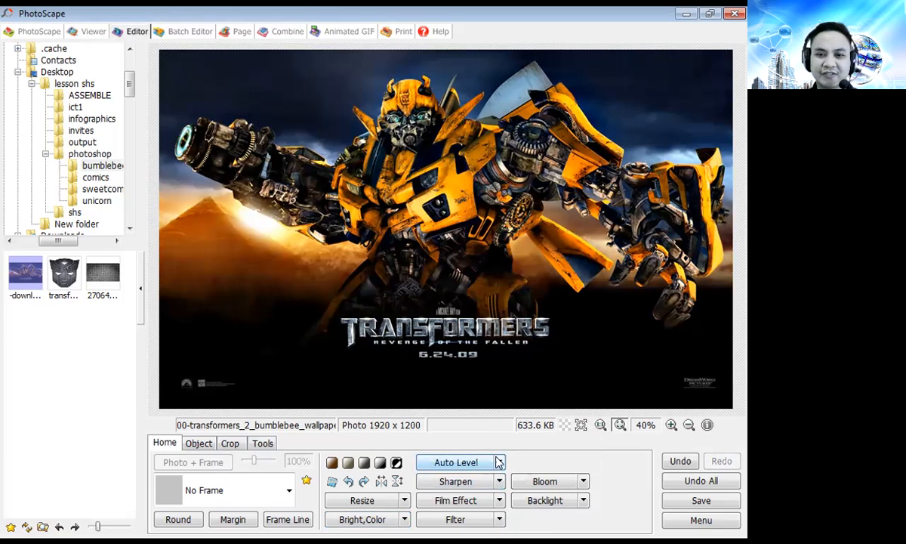
{"action": "left_click", "coordinate": [498, 463]}
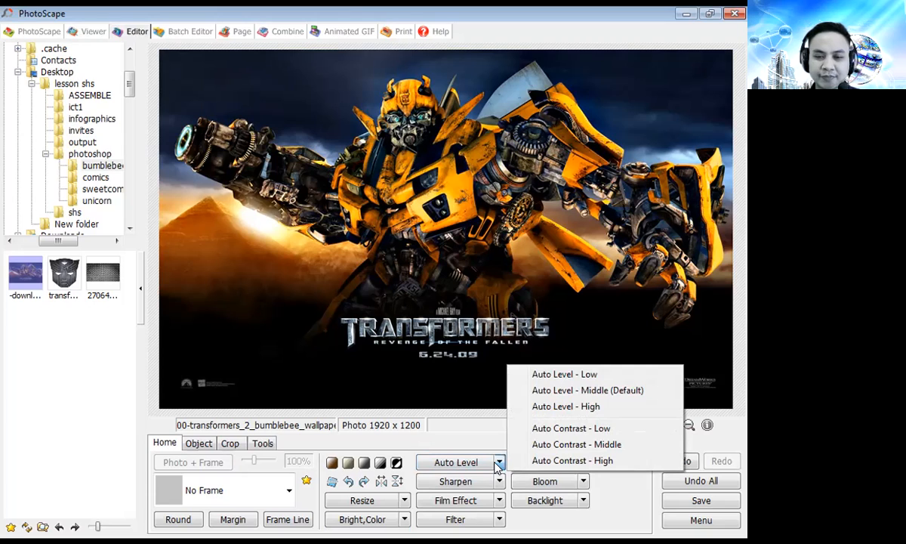
{"action": "left_click", "coordinate": [587, 375]}
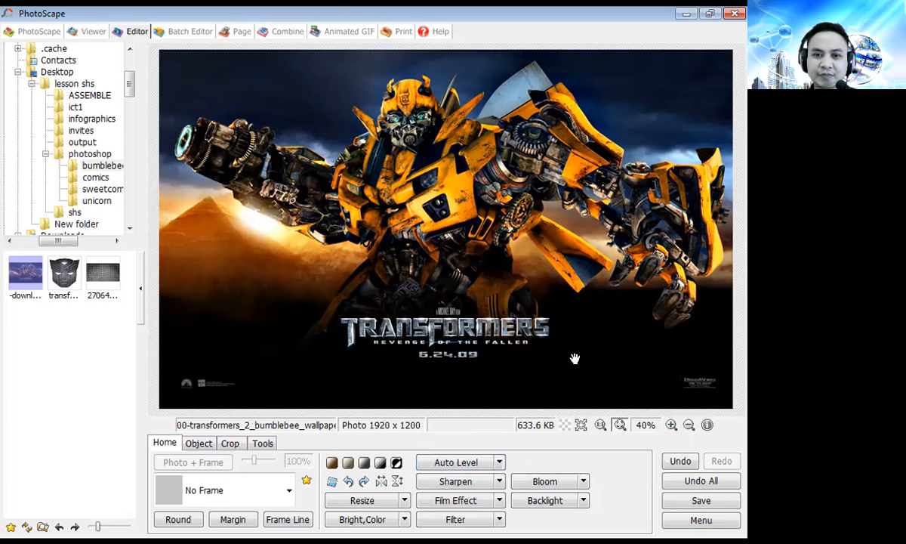
{"action": "left_click", "coordinate": [499, 462]}
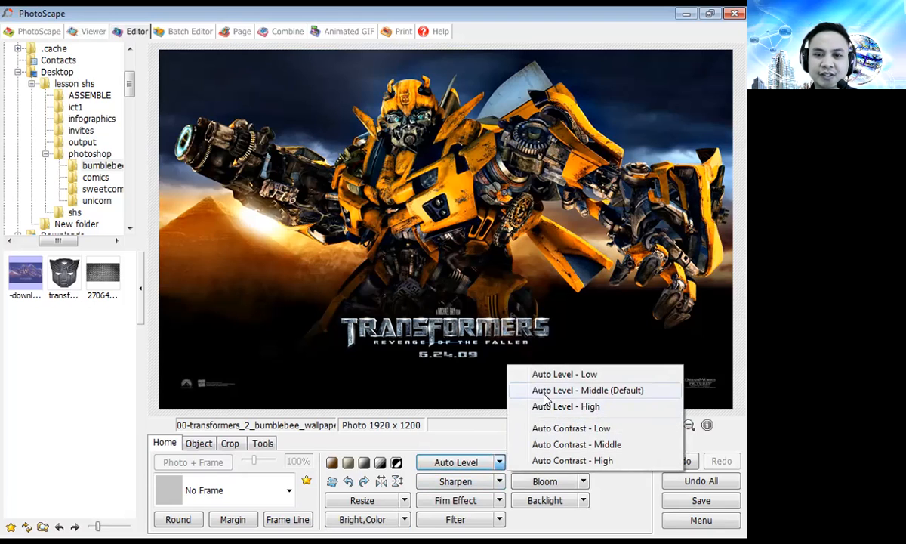
{"action": "left_click", "coordinate": [514, 388]}
Apply Auto Contrast to the wallpaper at the Middle level.
{"action": "left_click", "coordinate": [499, 462]}
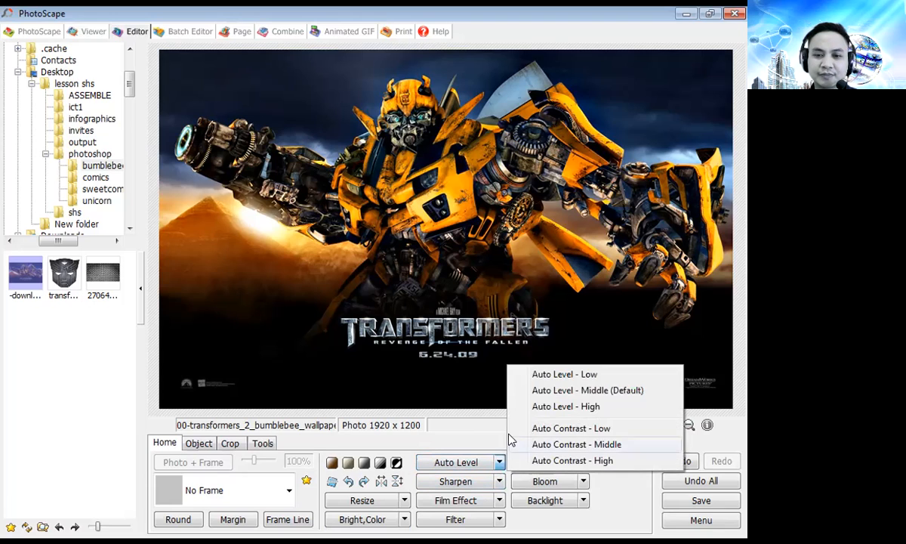
{"action": "left_click", "coordinate": [534, 445]}
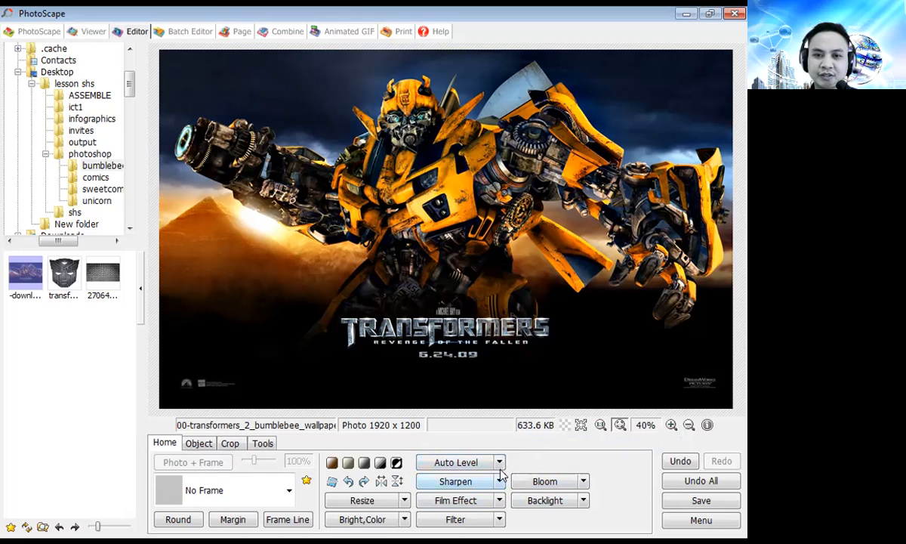
Sharpen the wallpaper at level 7 and again at level 3.
{"action": "left_click", "coordinate": [499, 464]}
{"action": "left_click", "coordinate": [533, 460]}
{"action": "left_click", "coordinate": [500, 481]}
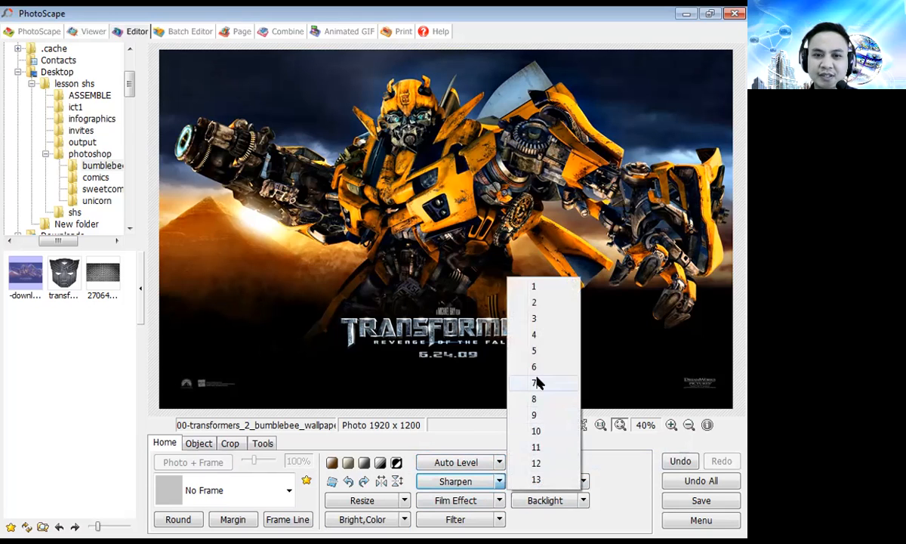
{"action": "left_click", "coordinate": [537, 383]}
{"action": "left_click", "coordinate": [499, 481]}
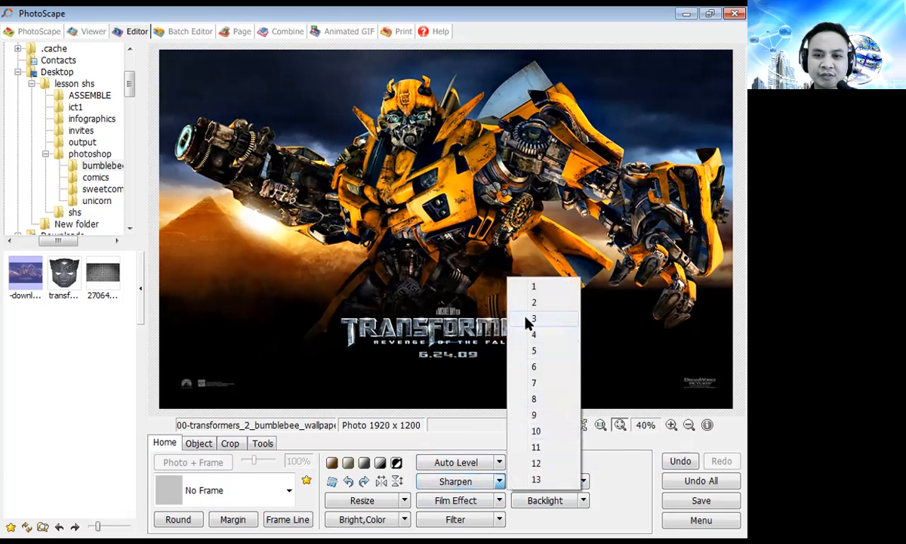
{"action": "left_click", "coordinate": [531, 321]}
Try sharpening the wallpaper at level 13 and undo it.
{"action": "left_click", "coordinate": [500, 481]}
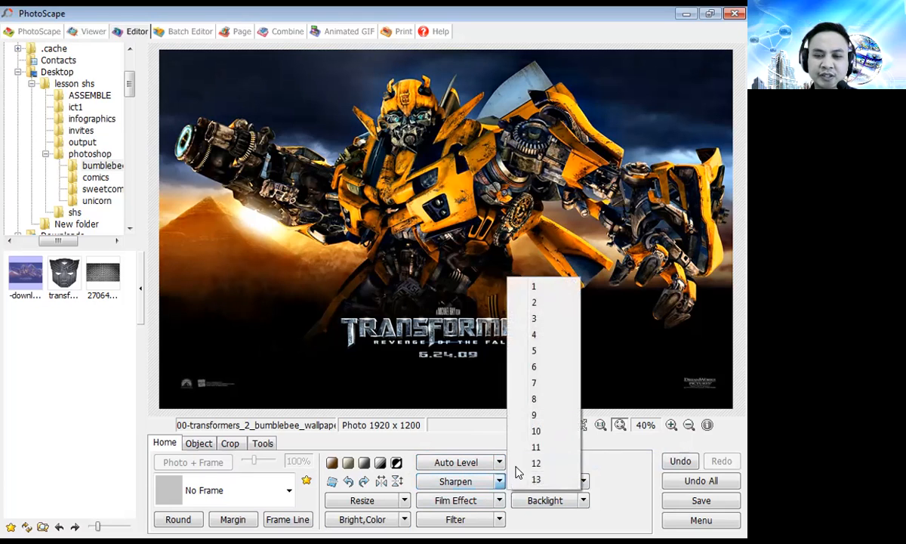
{"action": "left_click", "coordinate": [534, 478]}
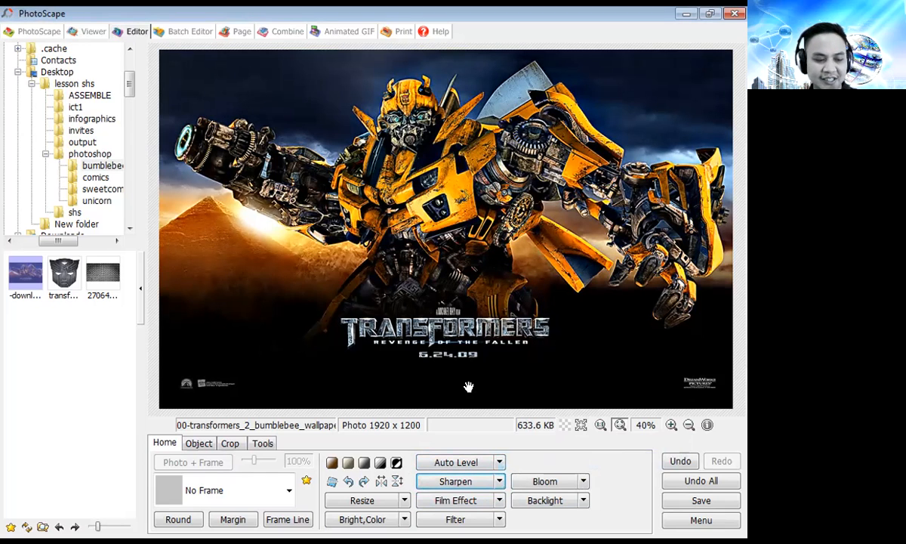
{"action": "key", "text": "ctrl+z"}
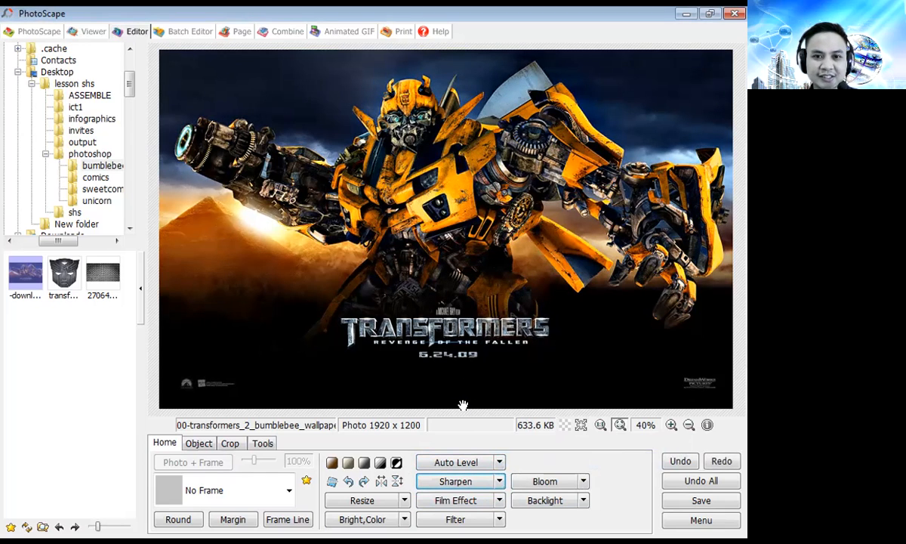
Try the Cinema - High and Cross Process - Middle film effects on the wallpaper, undoing each one.
{"action": "left_click", "coordinate": [501, 505]}
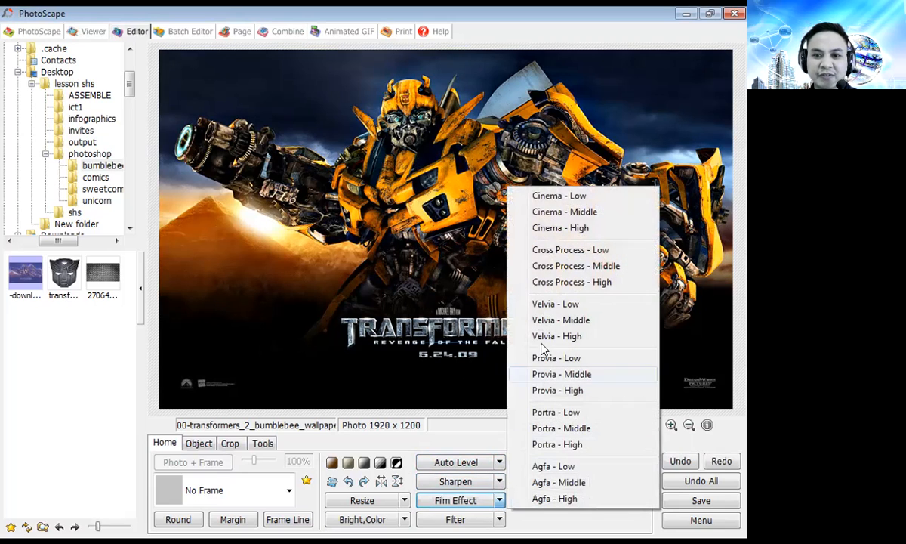
{"action": "left_click", "coordinate": [546, 229]}
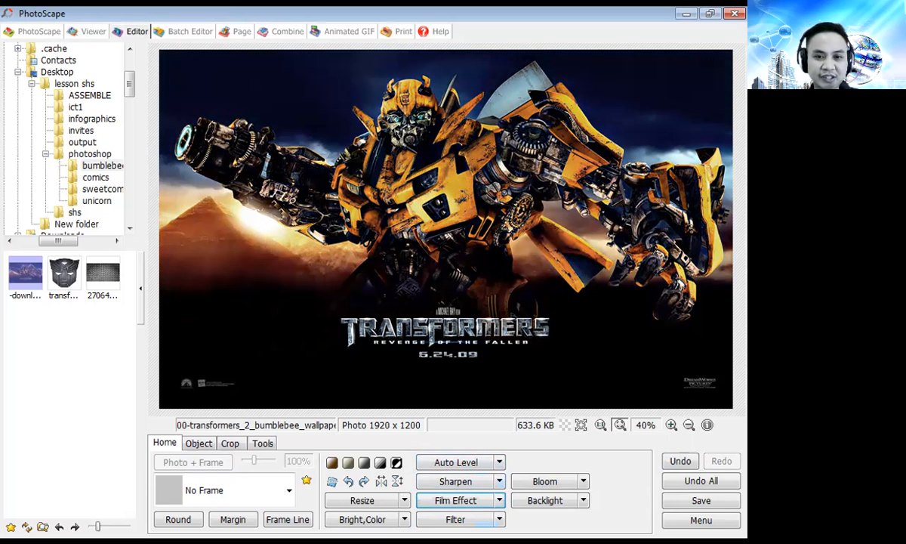
{"action": "key", "text": "ctrl+z"}
{"action": "left_click", "coordinate": [499, 500]}
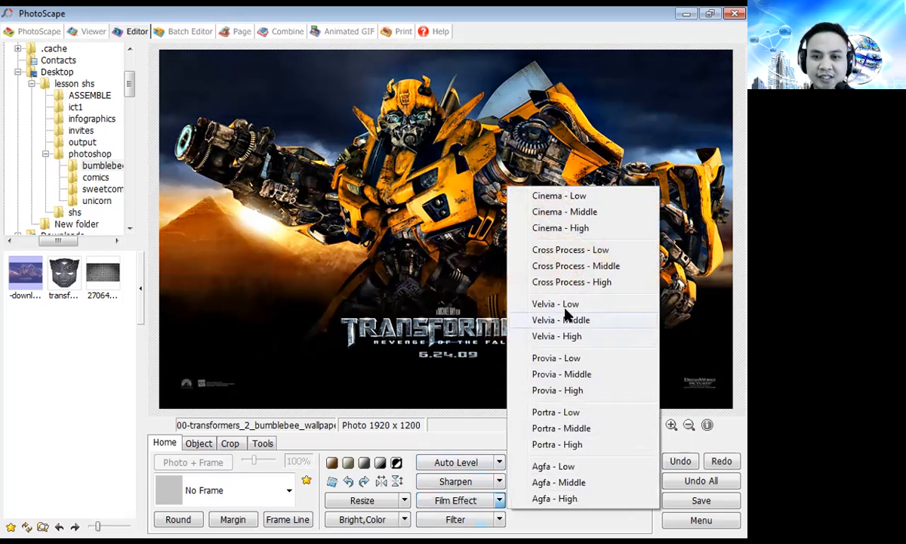
{"action": "left_click", "coordinate": [579, 267]}
{"action": "key", "text": "ctrl+z"}
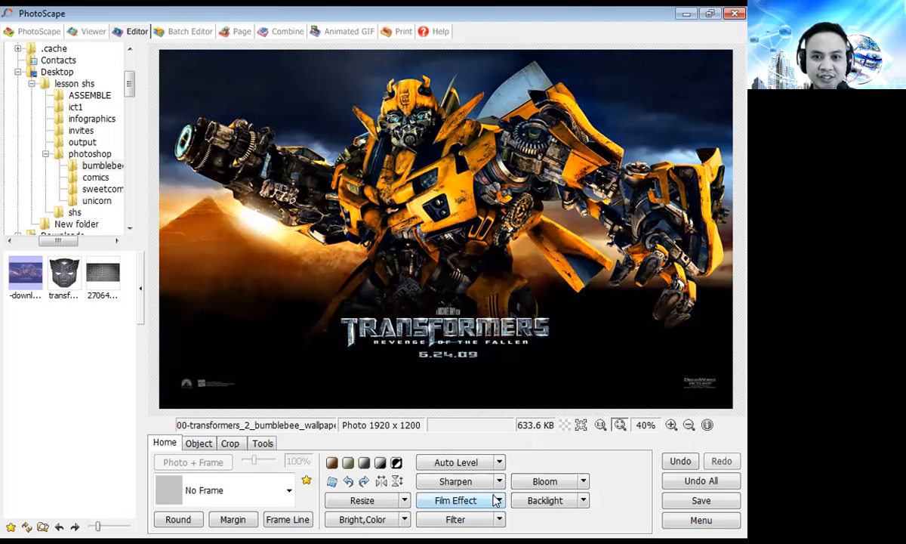
Try the Velvia - High and Portra - High film effects on the wallpaper, undoing each one.
{"action": "left_click", "coordinate": [499, 500]}
{"action": "left_click", "coordinate": [571, 340]}
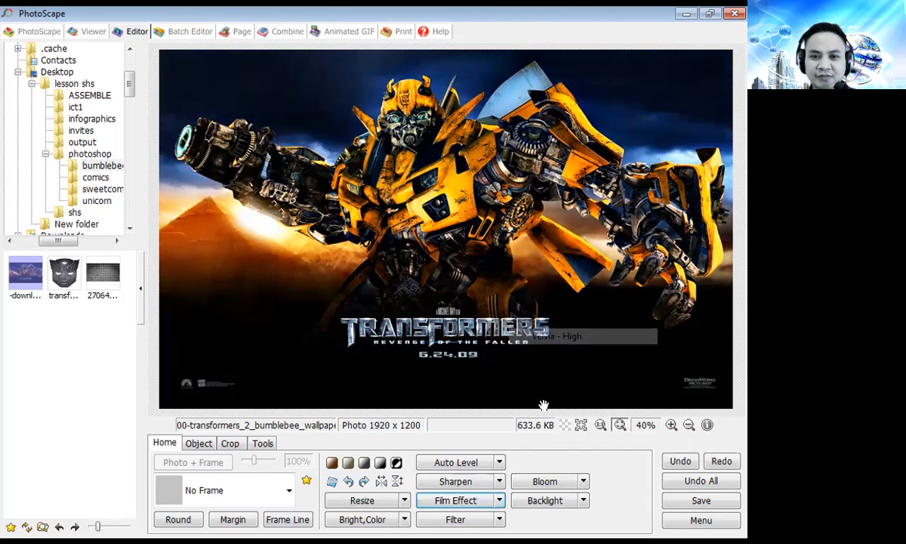
{"action": "key", "text": "ctrl+z"}
{"action": "left_click", "coordinate": [495, 502]}
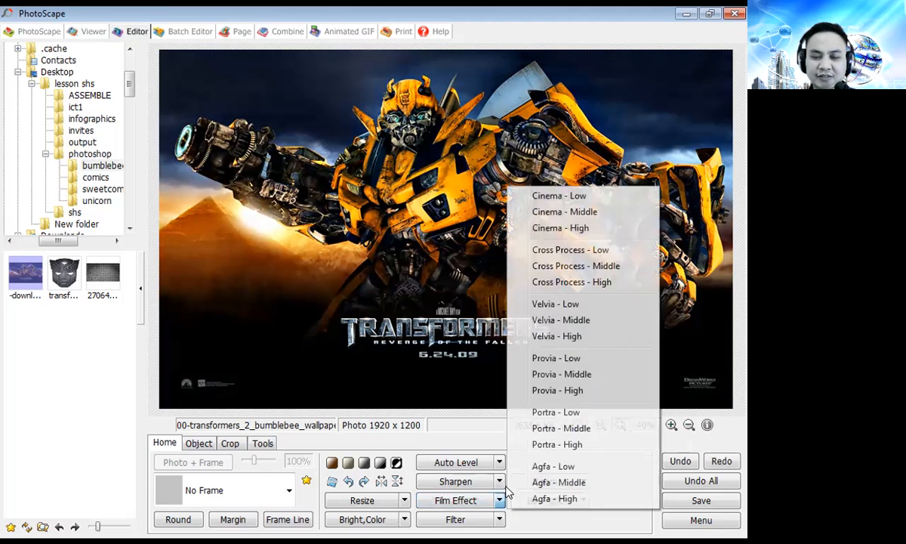
{"action": "left_click", "coordinate": [547, 443]}
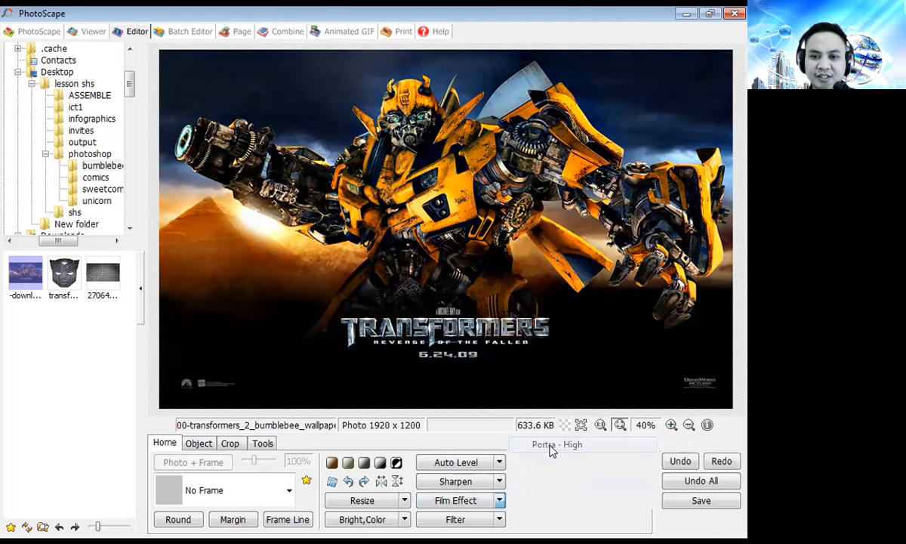
{"action": "key", "text": "ctrl+z"}
Try the Agfa - Middle film effect on the wallpaper and undo it.
{"action": "left_click", "coordinate": [502, 502]}
{"action": "left_click", "coordinate": [531, 481]}
{"action": "key", "text": "ctrl+z"}
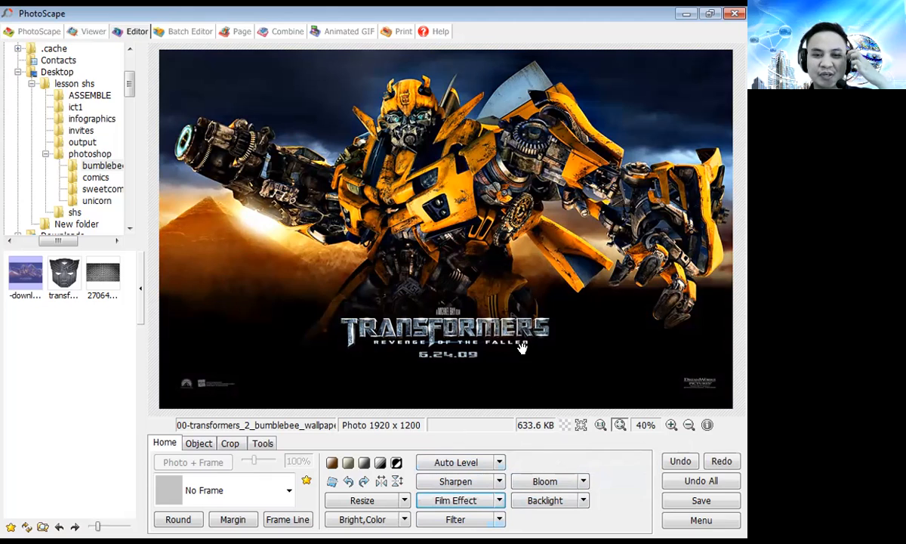
Try a Vignetting filter on the wallpaper and undo it.
{"action": "left_click", "coordinate": [500, 521]}
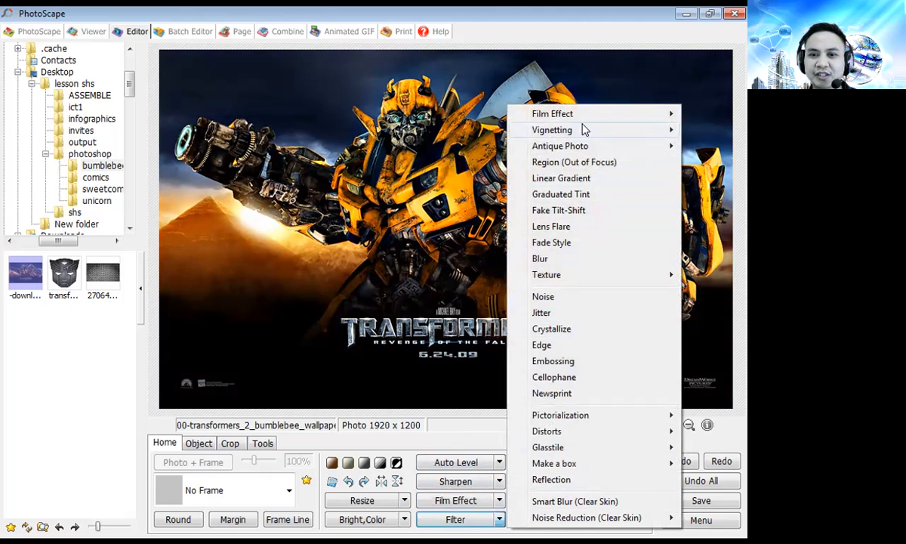
{"action": "mouse_move", "coordinate": [562, 132]}
{"action": "left_click", "coordinate": [435, 239]}
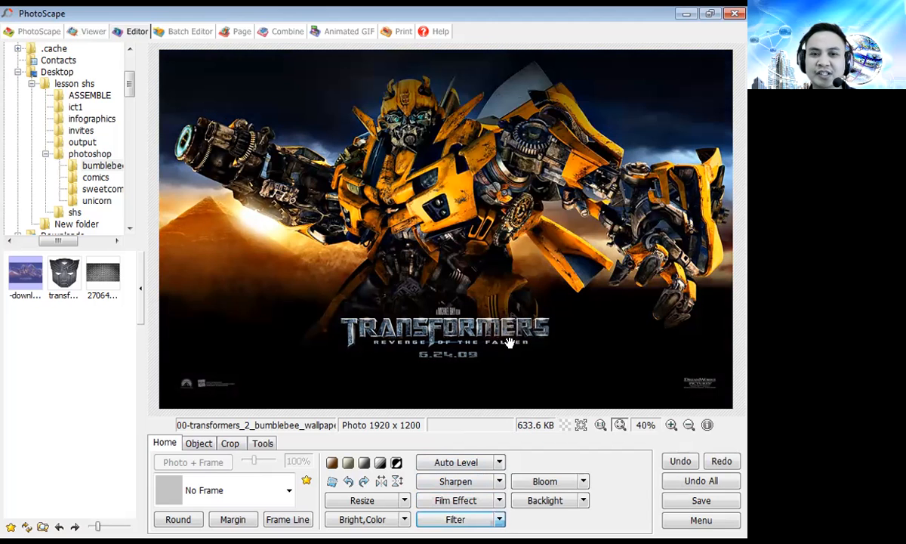
{"action": "key", "text": "ctrl+z"}
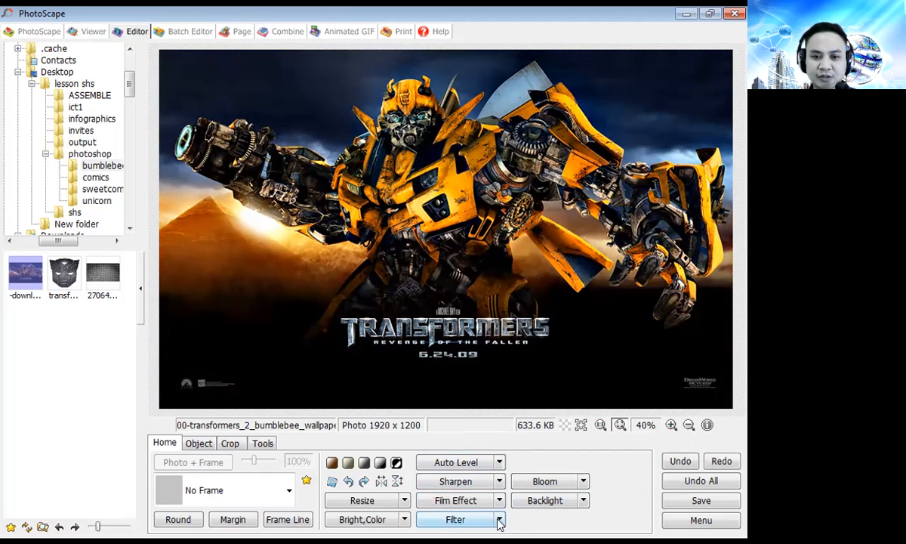
Preview a white Linear Gradient on the wallpaper's right side with the range at 51%, without applying it.
{"action": "left_click", "coordinate": [500, 520]}
{"action": "left_click", "coordinate": [585, 179]}
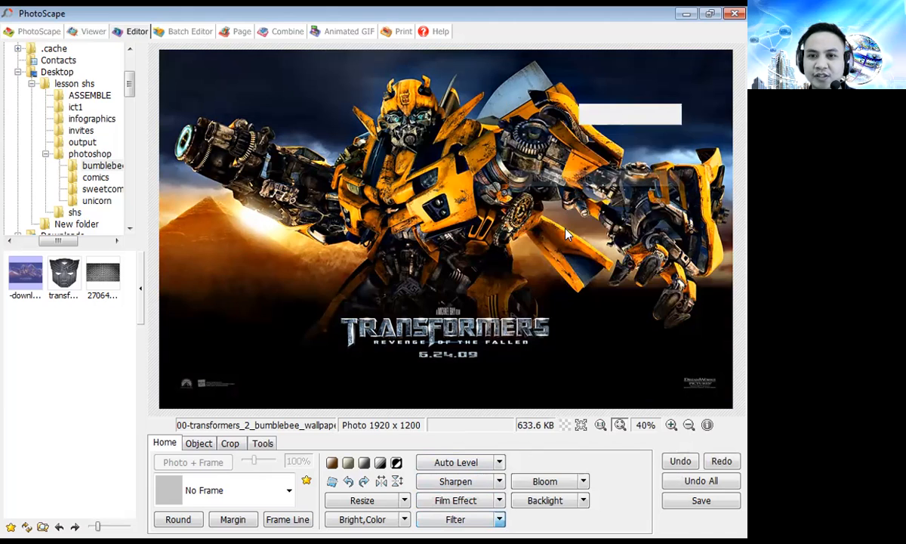
{"action": "mouse_move", "coordinate": [266, 468]}
{"action": "left_mouse_down"}
{"action": "mouse_move", "coordinate": [287, 472]}
{"action": "mouse_move", "coordinate": [277, 469]}
{"action": "left_mouse_up"}
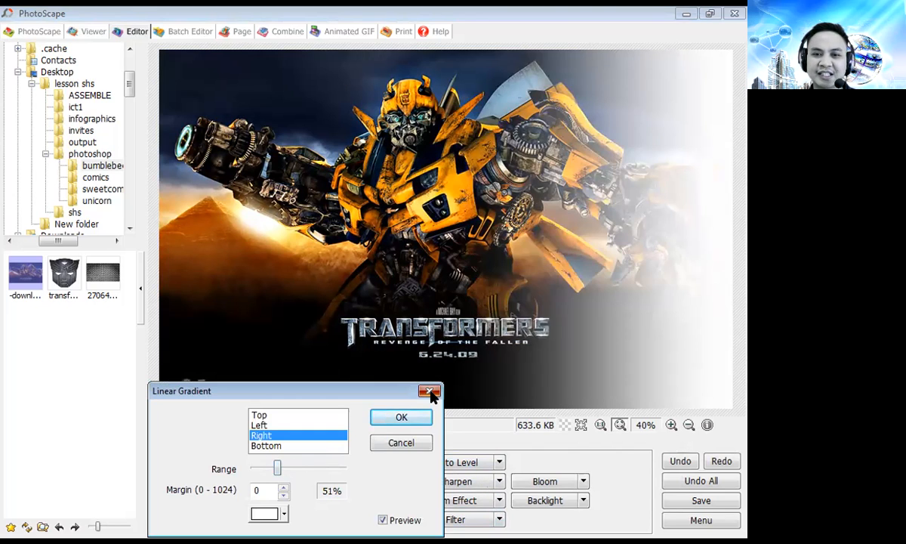
Preview a Lens Flare beside Bumblebee's lower body with number 21 and length 30%, without applying it.
{"action": "left_click", "coordinate": [498, 520]}
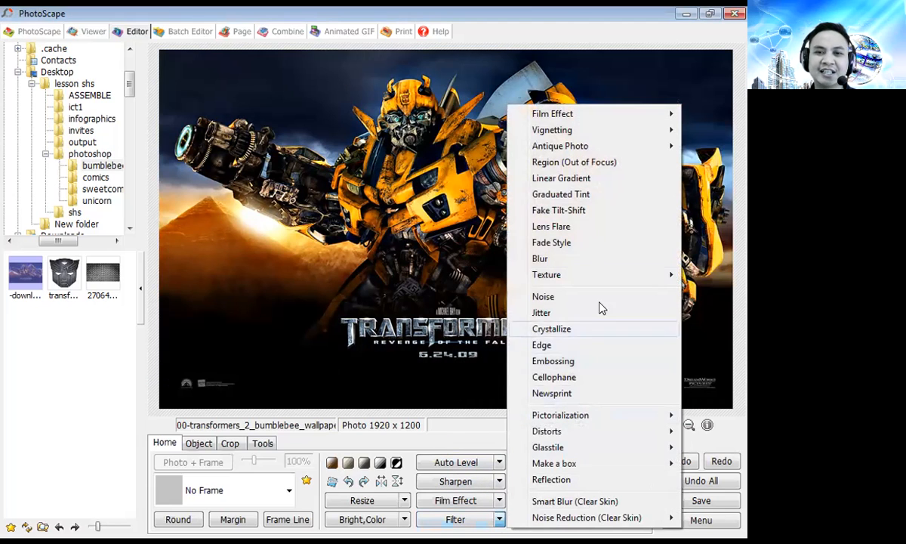
{"action": "left_click", "coordinate": [567, 229]}
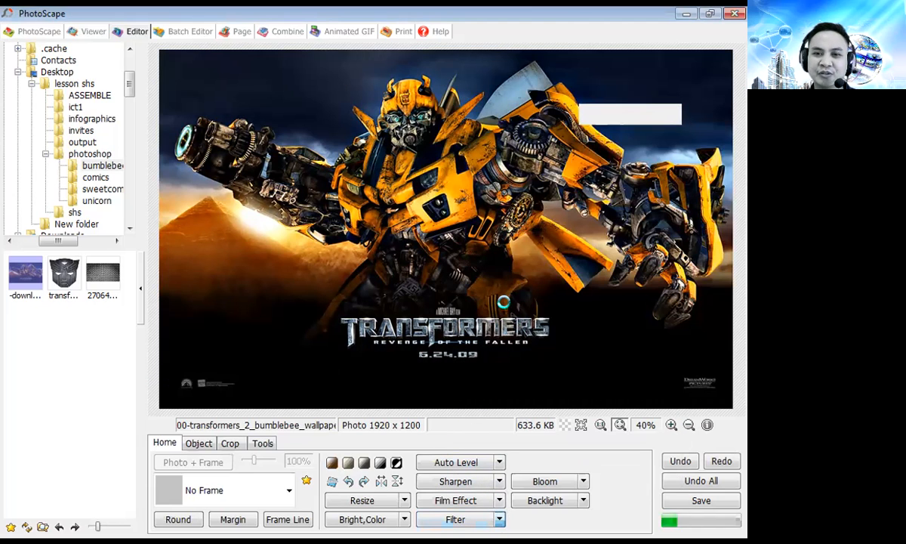
{"action": "left_click", "coordinate": [324, 364]}
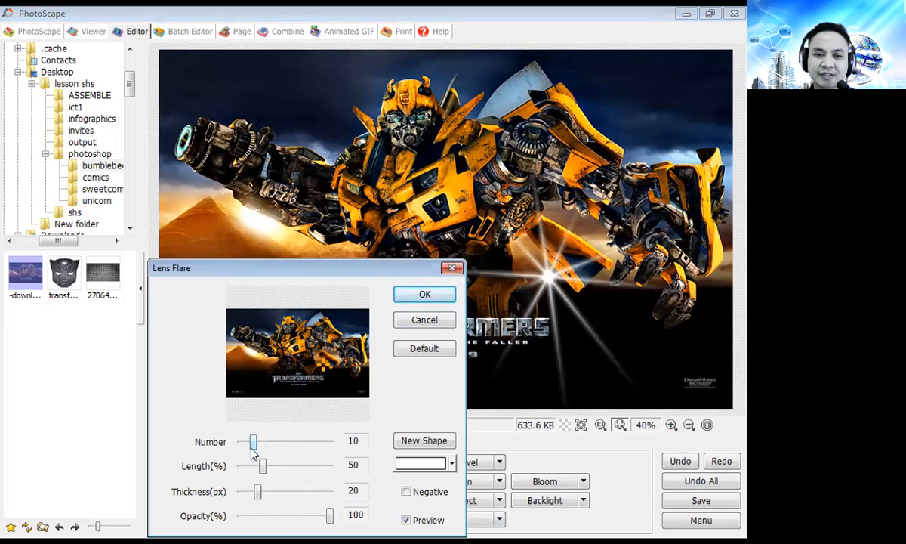
{"action": "mouse_move", "coordinate": [255, 447]}
{"action": "left_mouse_down"}
{"action": "mouse_move", "coordinate": [270, 445]}
{"action": "mouse_move", "coordinate": [254, 465]}
{"action": "left_mouse_up"}
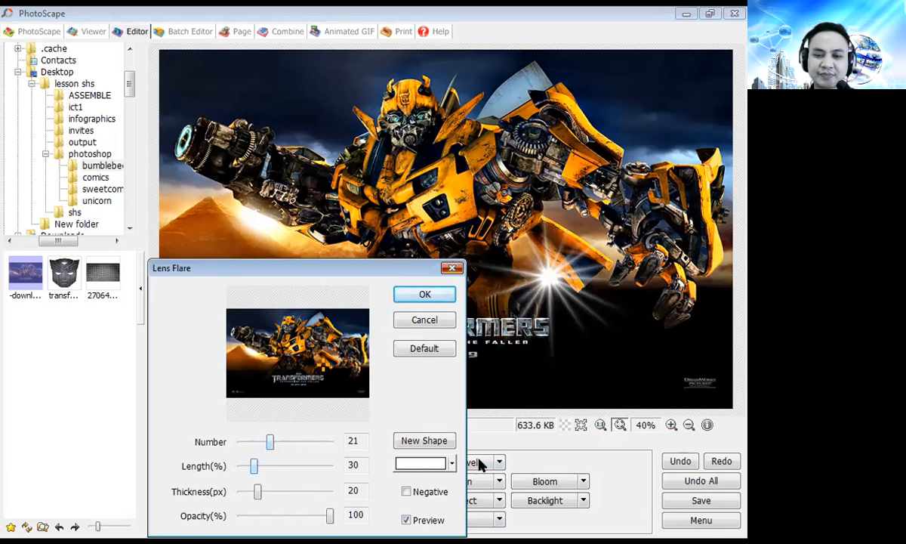
{"action": "key", "text": "Escape"}
Preview the Crystallize filter on the wallpaper at size 60 and cancel it.
{"action": "left_click", "coordinate": [468, 519]}
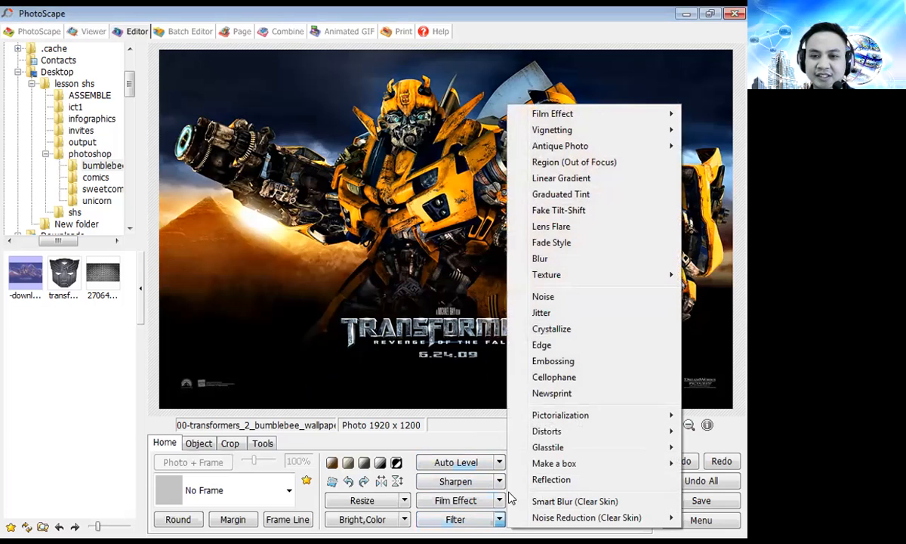
{"action": "left_click", "coordinate": [555, 330]}
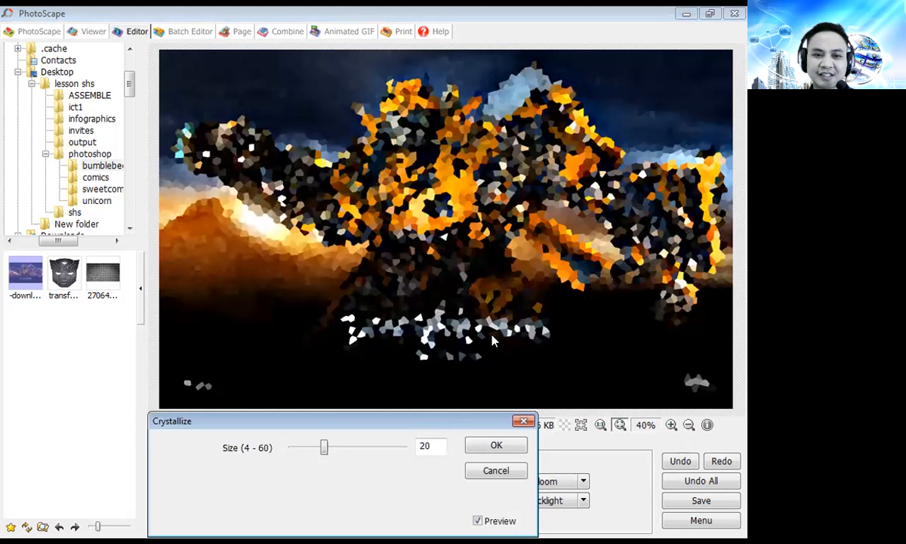
{"action": "left_click_drag", "start_coordinate": [325, 449], "coordinate": [414, 447]}
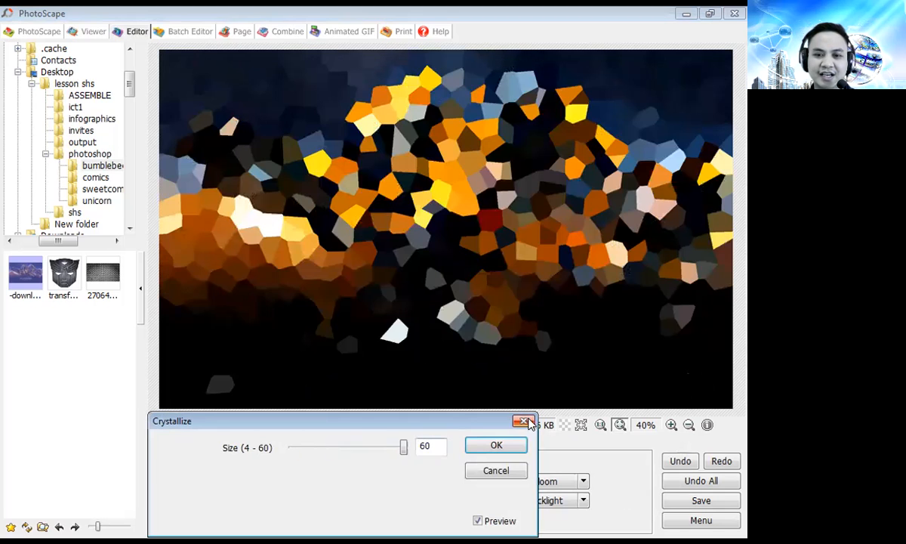
{"action": "left_click", "coordinate": [496, 470]}
Preview the Radial Blur distortion on the wallpaper and cancel it.
{"action": "left_click", "coordinate": [483, 519]}
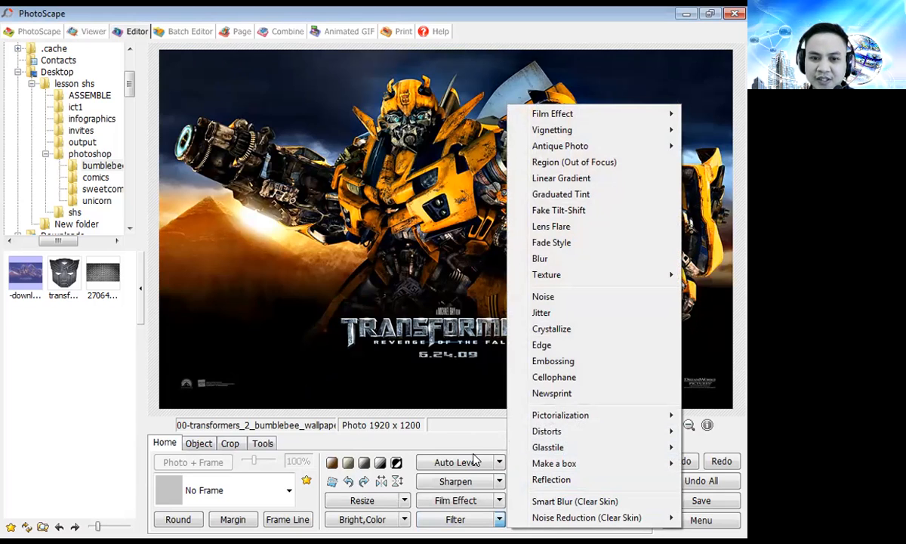
{"action": "mouse_move", "coordinate": [548, 433]}
{"action": "left_click", "coordinate": [446, 399]}
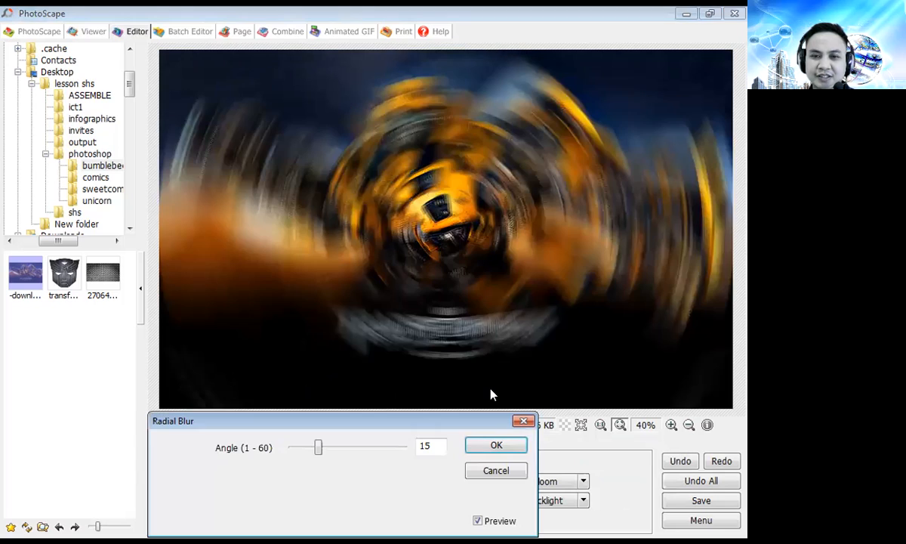
{"action": "left_click", "coordinate": [524, 420]}
Preview a Reflection below the wallpaper with size 58%, level 132% and perspective 16%, without applying it.
{"action": "left_click", "coordinate": [500, 519]}
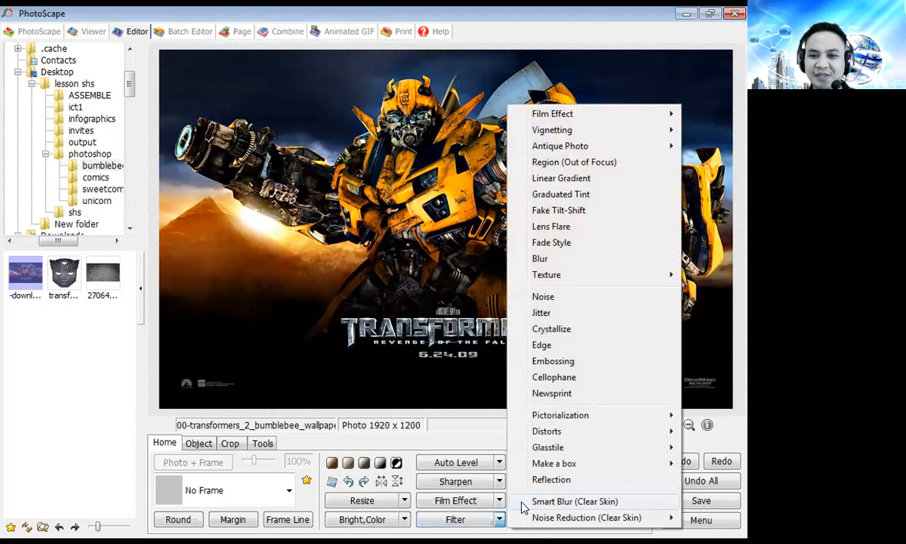
{"action": "left_click", "coordinate": [563, 481]}
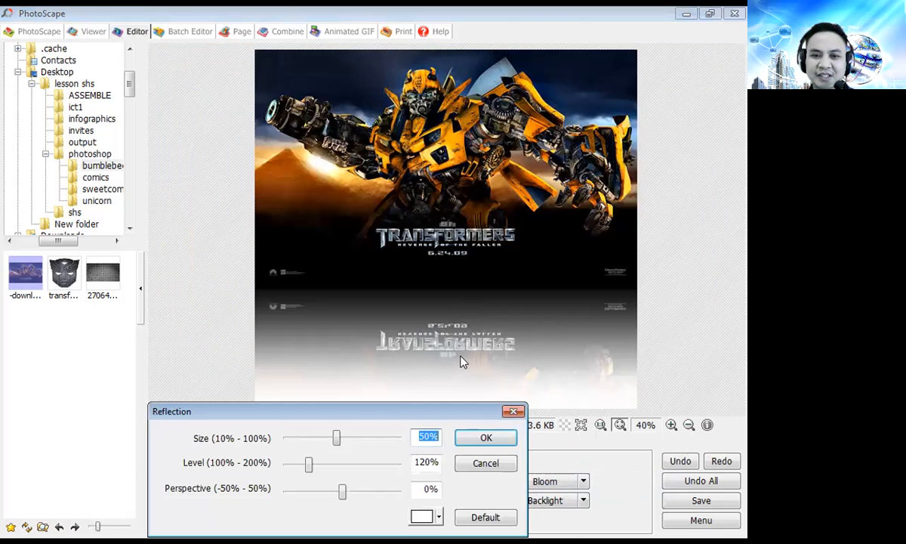
{"action": "left_click_drag", "start_coordinate": [309, 467], "coordinate": [359, 492]}
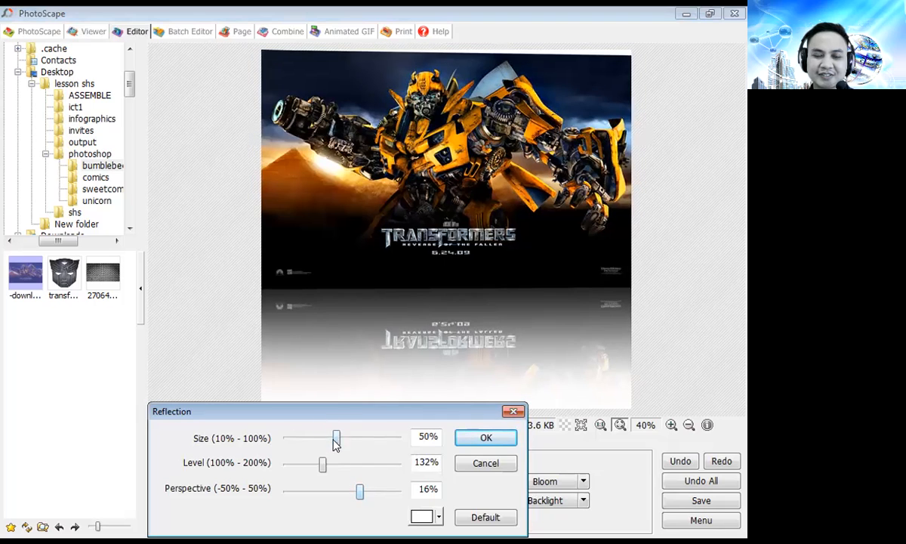
{"action": "left_click_drag", "start_coordinate": [336, 440], "coordinate": [346, 438]}
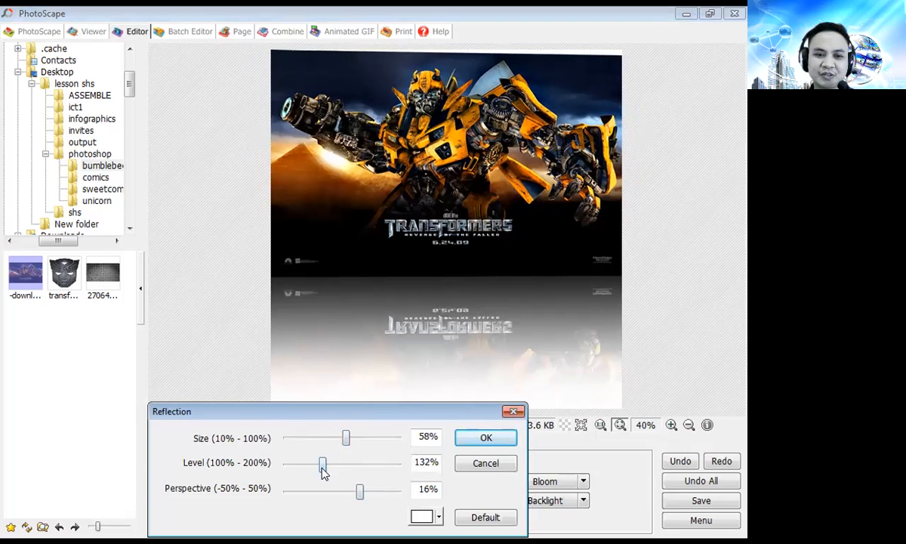
{"action": "left_click", "coordinate": [514, 411]}
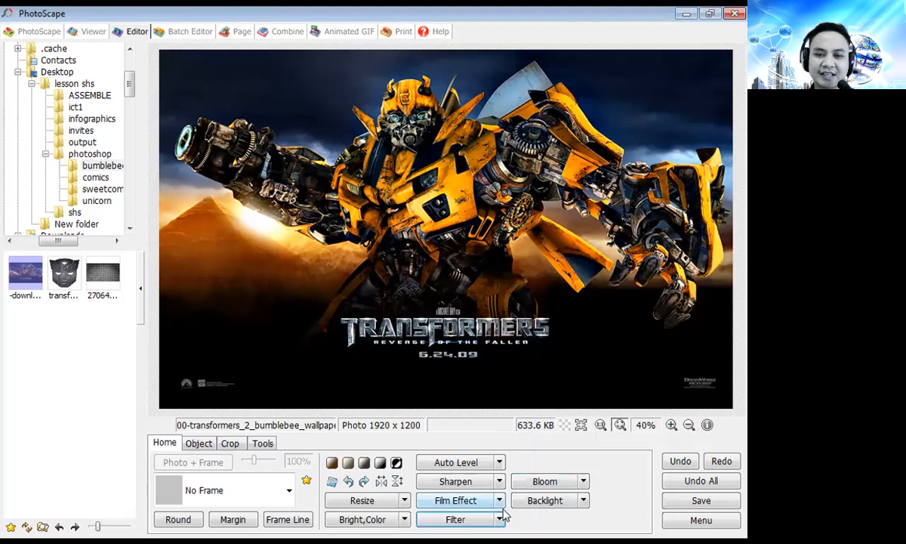
Preview the Newsprint filter on the wallpaper at size 5 and cancel it.
{"action": "left_click", "coordinate": [500, 519]}
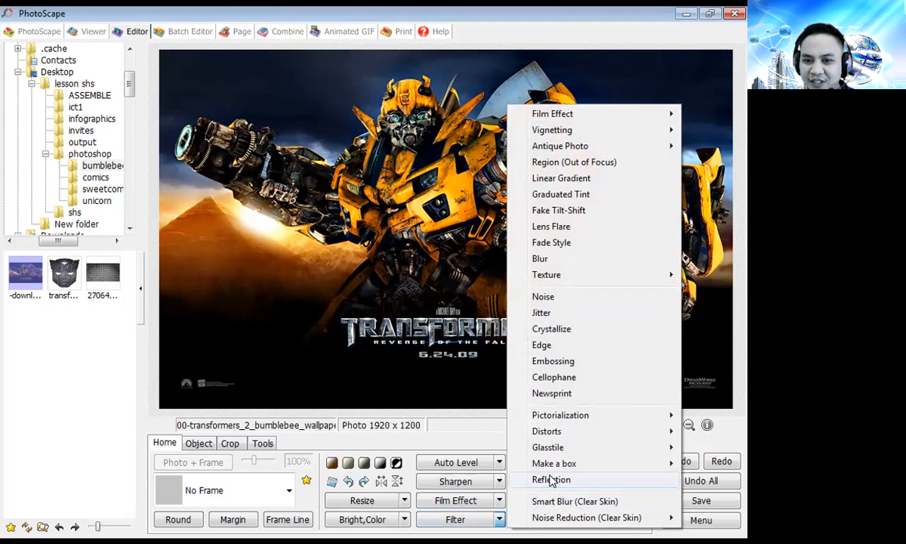
{"action": "left_click", "coordinate": [554, 395]}
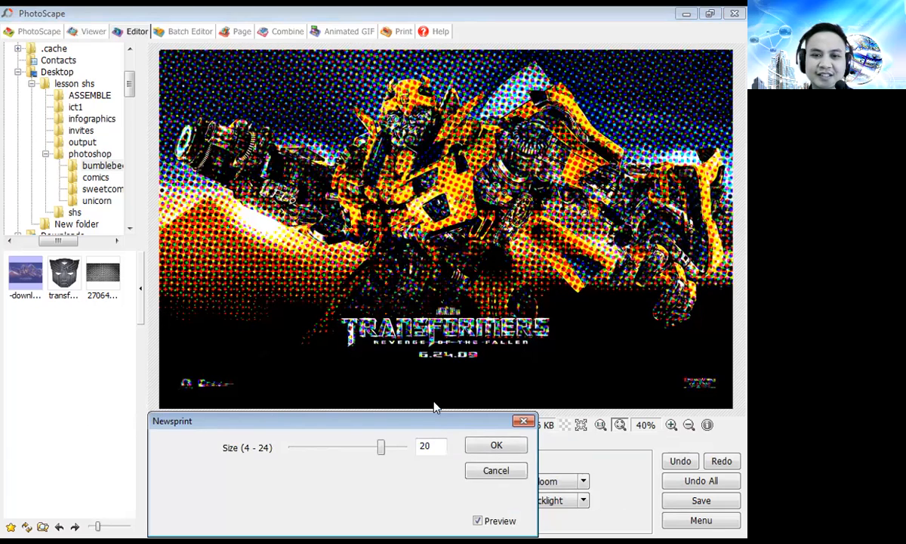
{"action": "left_click_drag", "start_coordinate": [381, 447], "coordinate": [299, 447]}
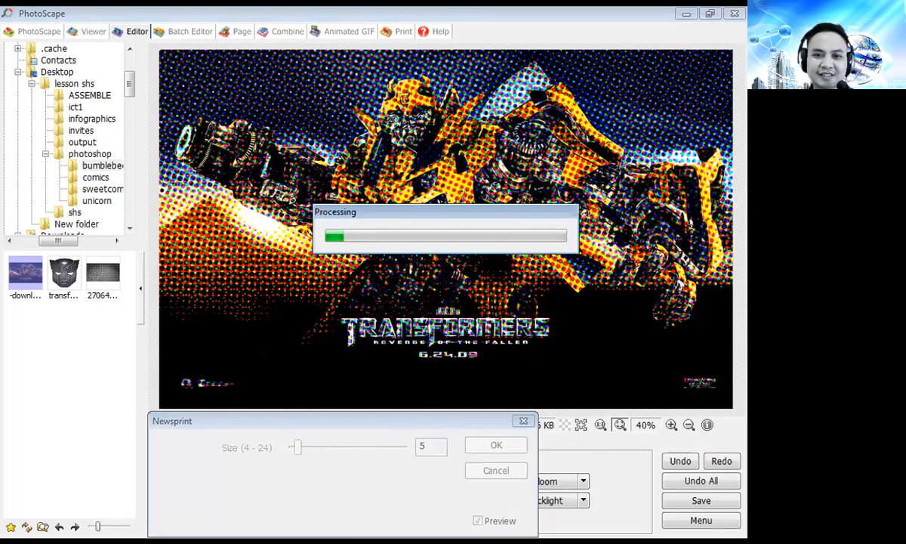
{"action": "left_click", "coordinate": [523, 421]}
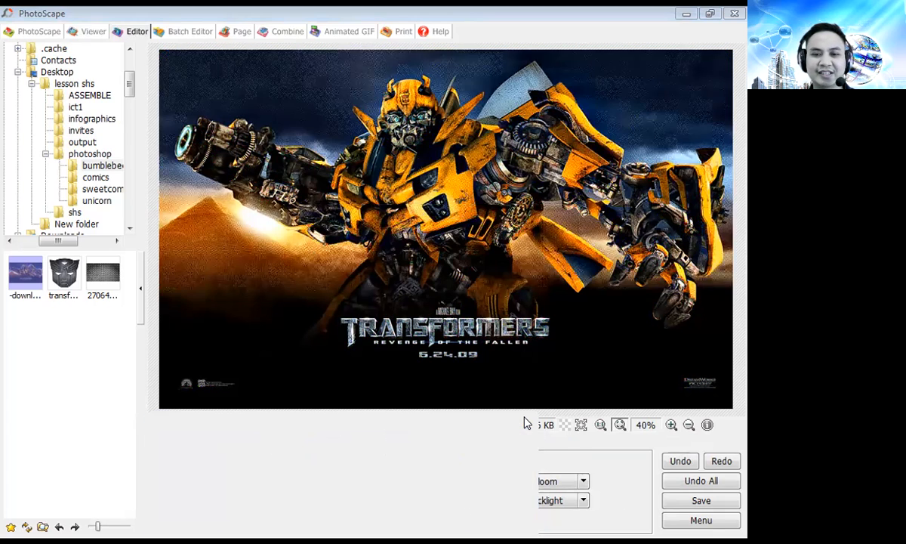
Try the High bloom effect on the wallpaper.
{"action": "left_click", "coordinate": [584, 479]}
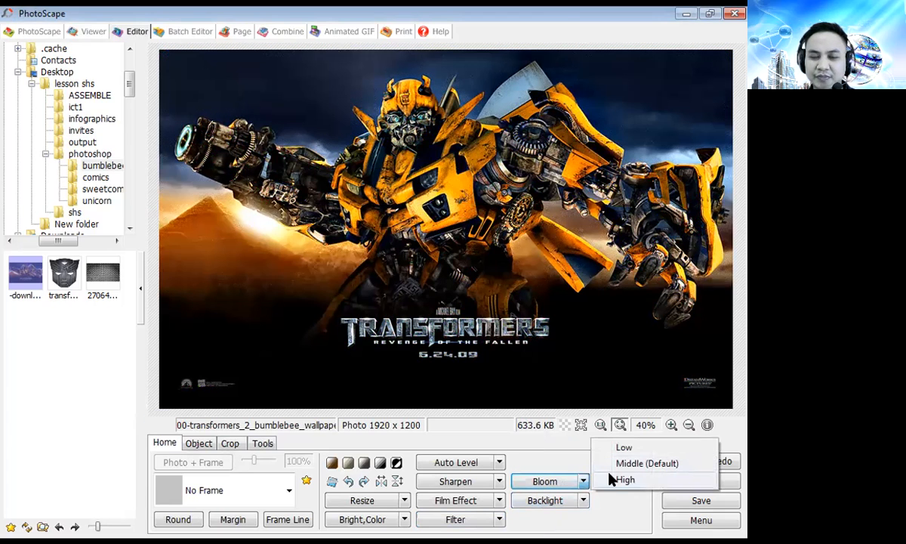
{"action": "left_click", "coordinate": [611, 479]}
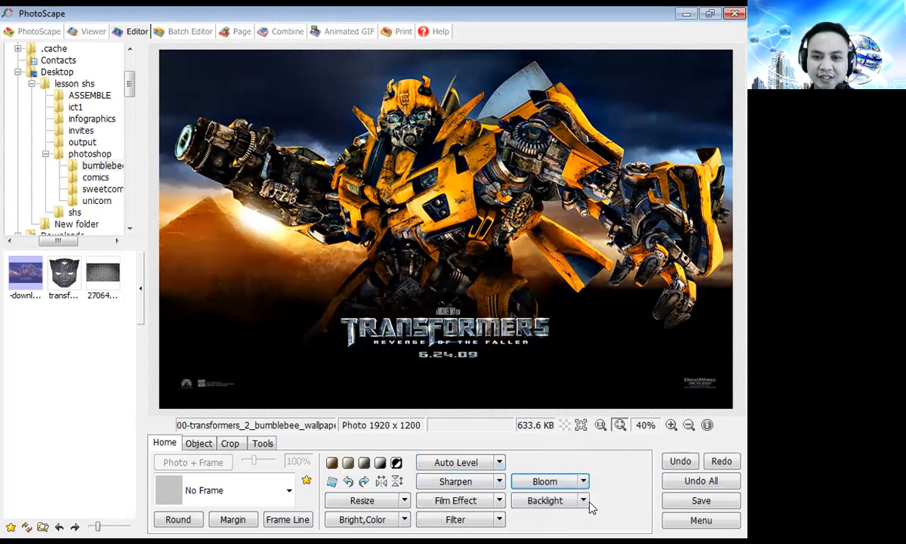
Apply backlight correction to the wallpaper twice and add the Cross Process - Low film effect.
{"action": "left_click", "coordinate": [584, 501]}
{"action": "left_click", "coordinate": [619, 360]}
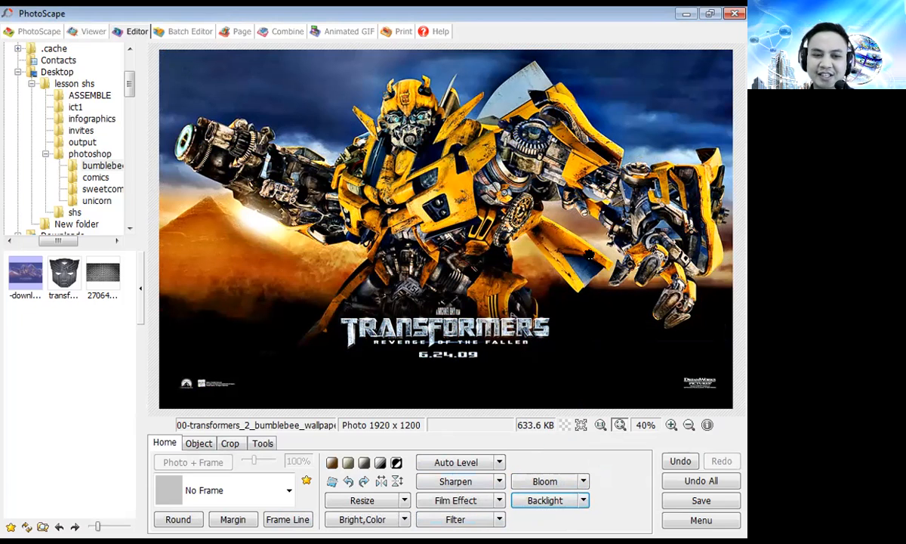
{"action": "left_click", "coordinate": [584, 501]}
{"action": "left_click", "coordinate": [622, 451]}
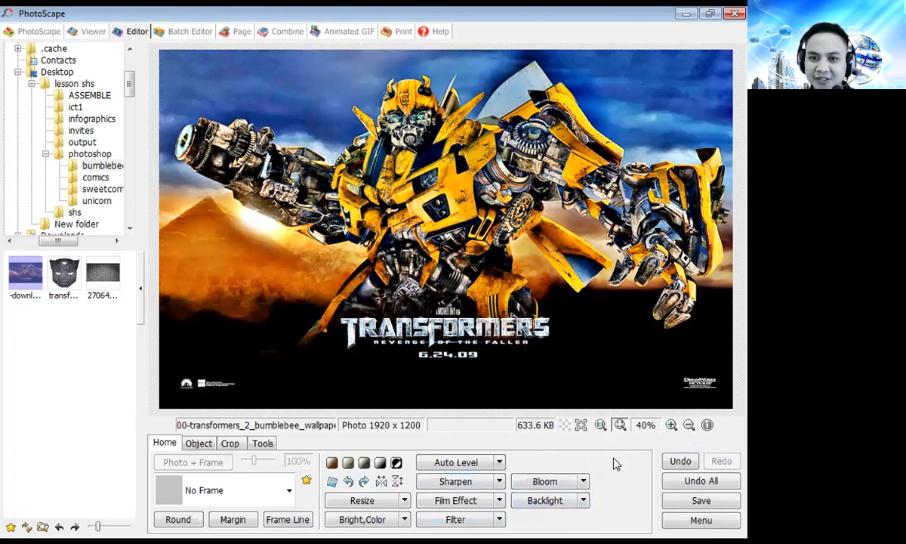
{"action": "left_click", "coordinate": [500, 501]}
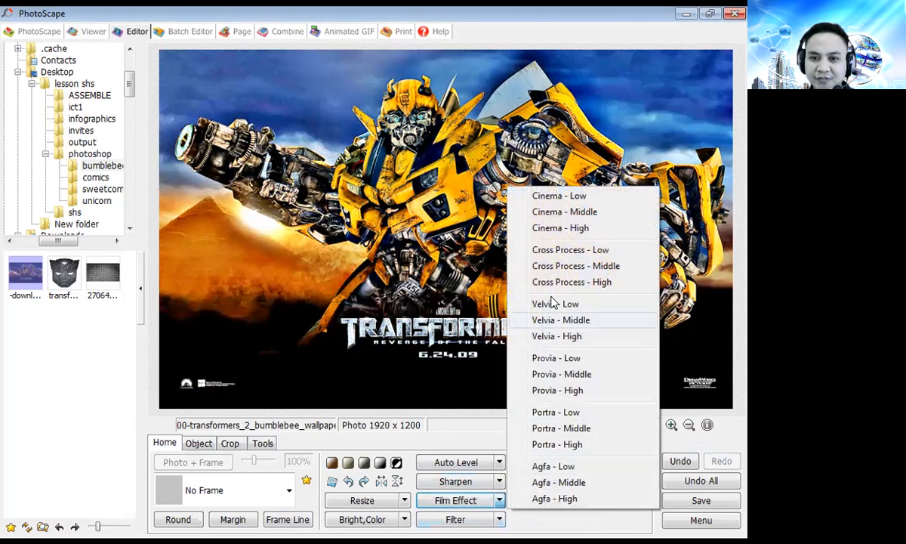
{"action": "left_click", "coordinate": [568, 250]}
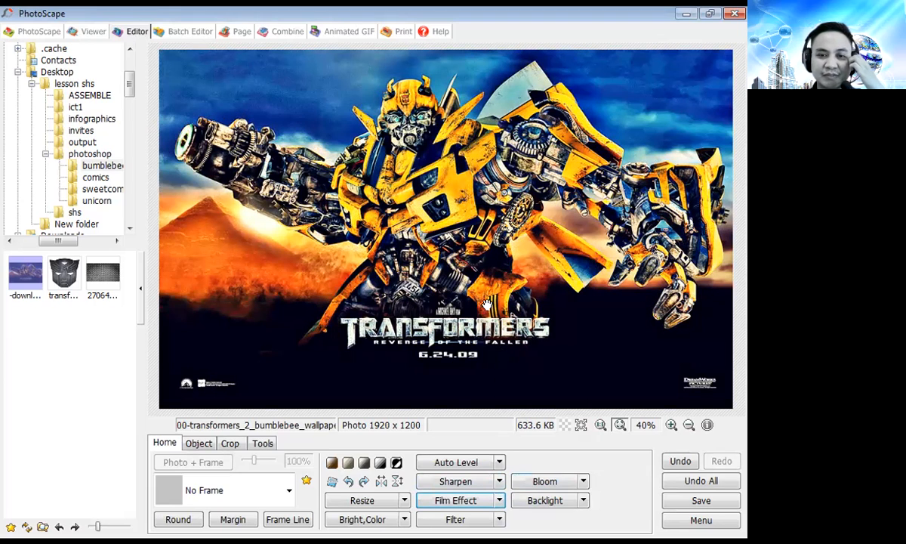
Start saving the edited wallpaper as a new file and create a Desktop folder named "photoscape edits" for it.
{"action": "left_click", "coordinate": [702, 502]}
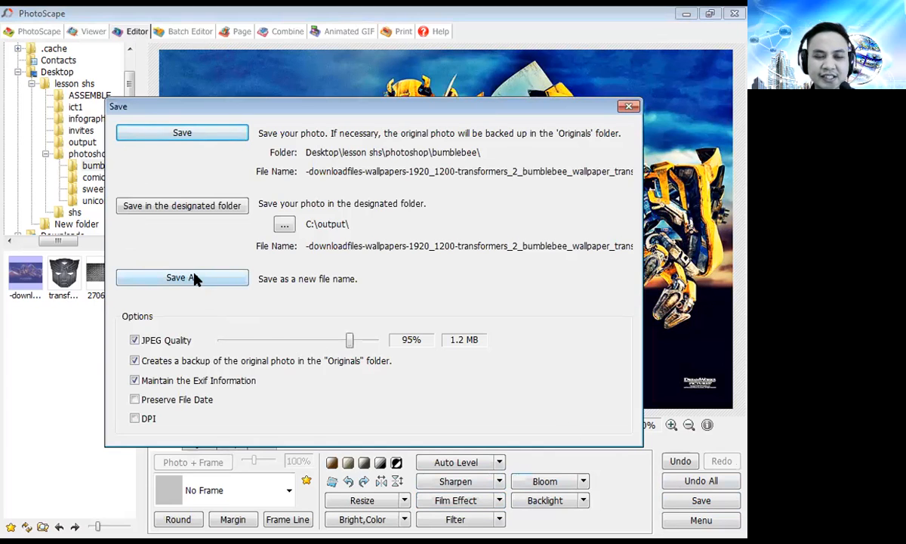
{"action": "left_click", "coordinate": [182, 278]}
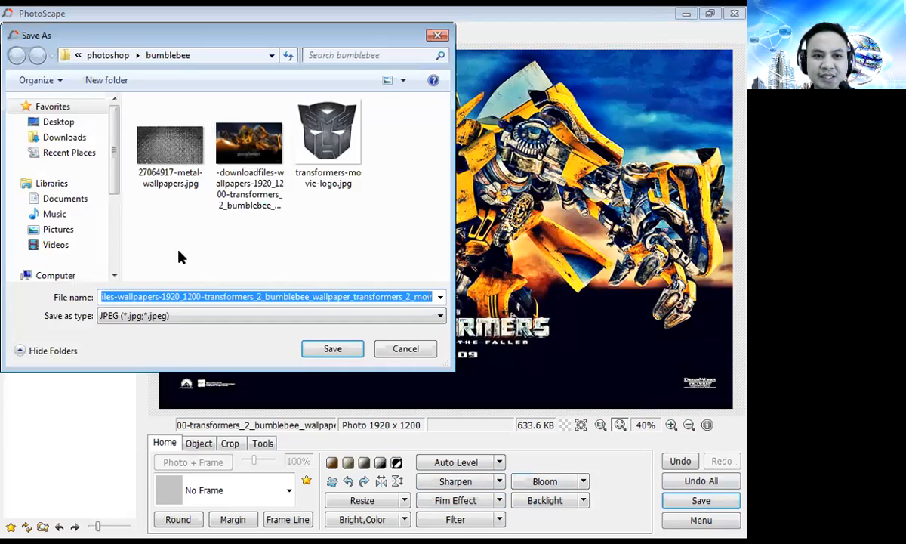
{"action": "left_click_drag", "start_coordinate": [110, 176], "coordinate": [116, 122]}
{"action": "left_click", "coordinate": [76, 124]}
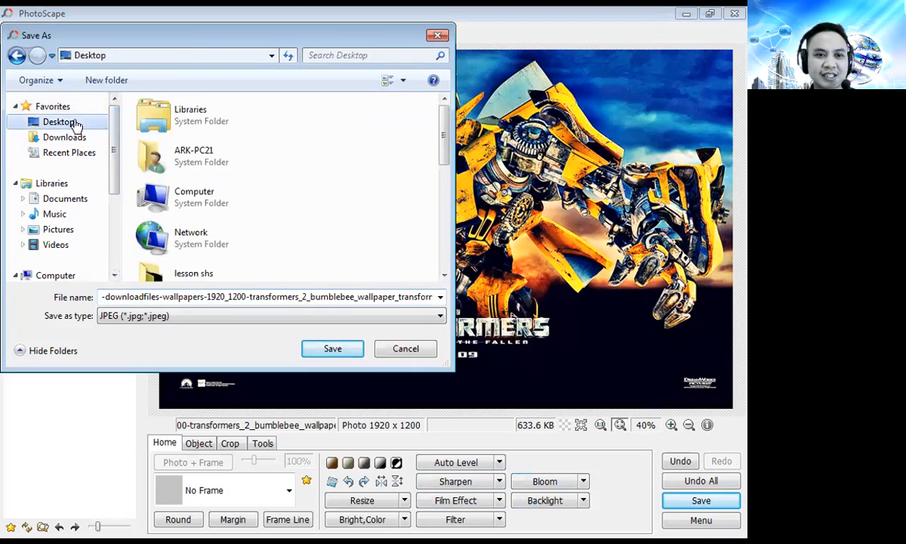
{"action": "mouse_move", "coordinate": [444, 140]}
{"action": "left_mouse_down"}
{"action": "mouse_move", "coordinate": [447, 253]}
{"action": "mouse_move", "coordinate": [442, 134]}
{"action": "left_mouse_up"}
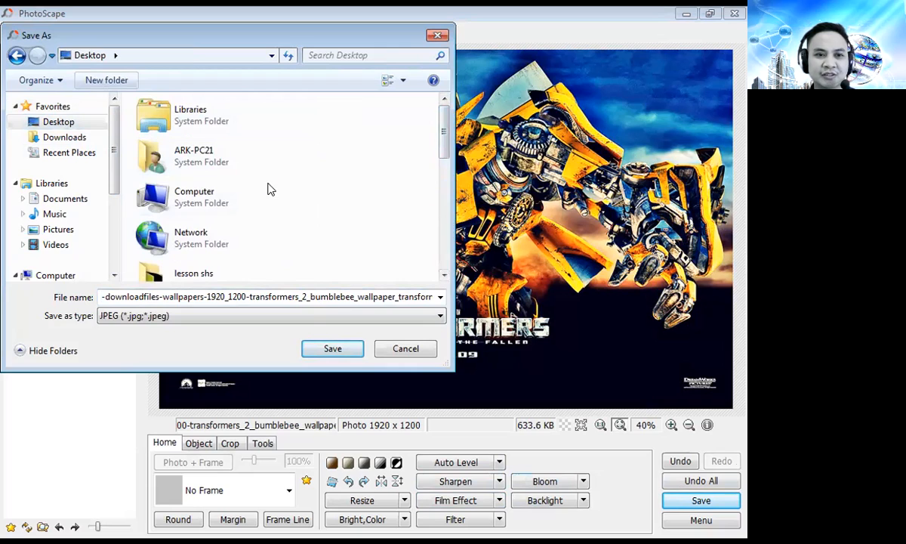
{"action": "type", "text": "pho"}
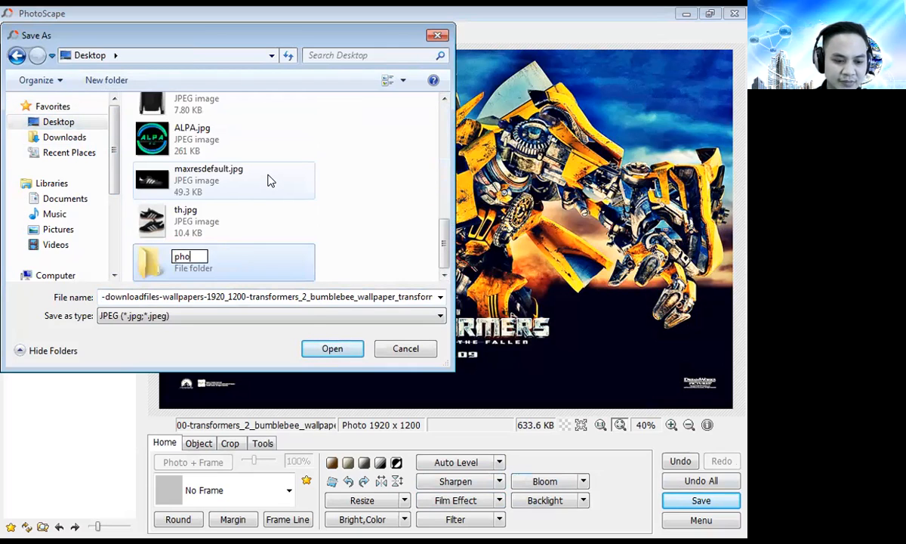
{"action": "type", "text": "toscape edits"}
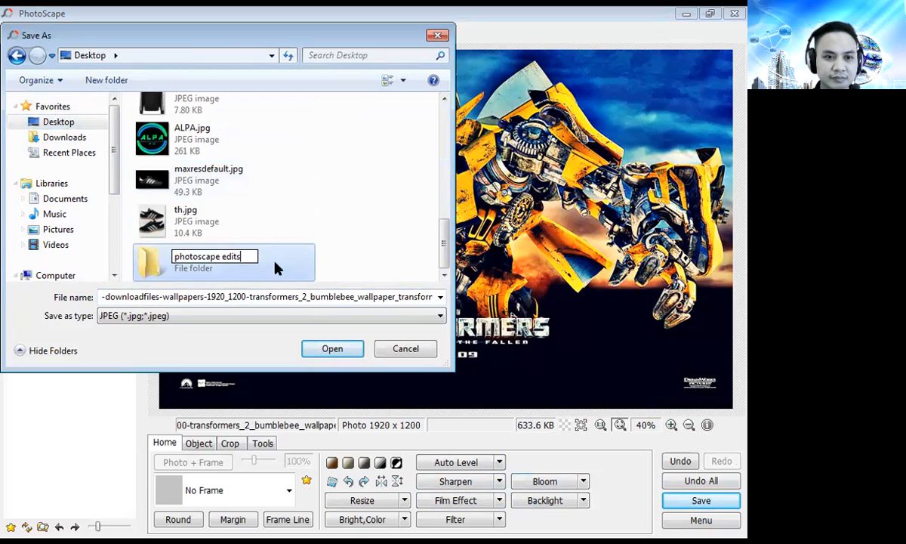
{"action": "left_click", "coordinate": [136, 241]}
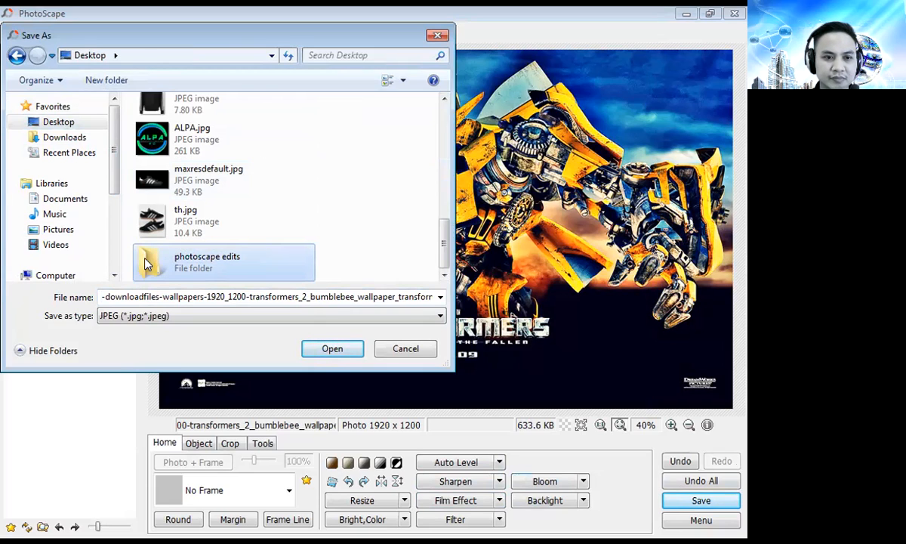
Save the wallpaper as a JPEG named "editor" in the photoscape edits folder and check the saved file there.
{"action": "double_click", "coordinate": [137, 243]}
{"action": "type", "text": "editor"}
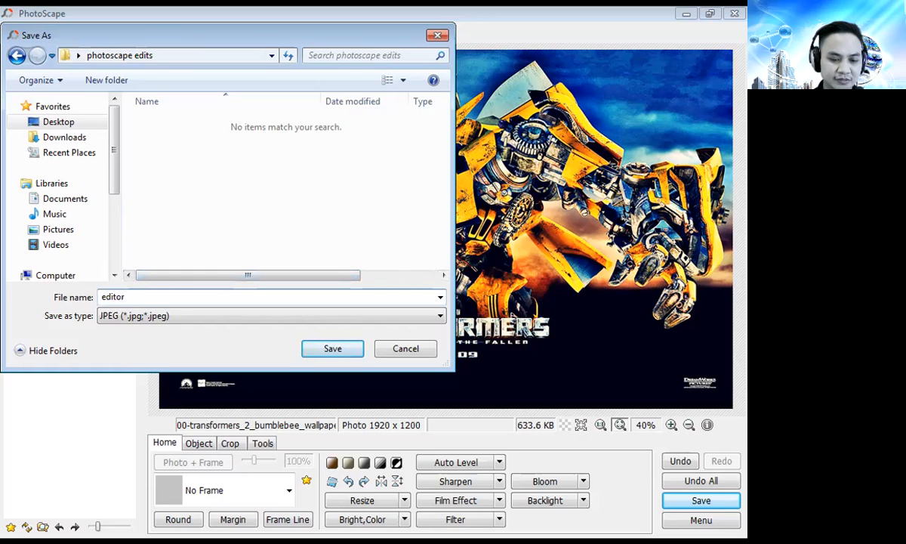
{"action": "key", "text": "Return"}
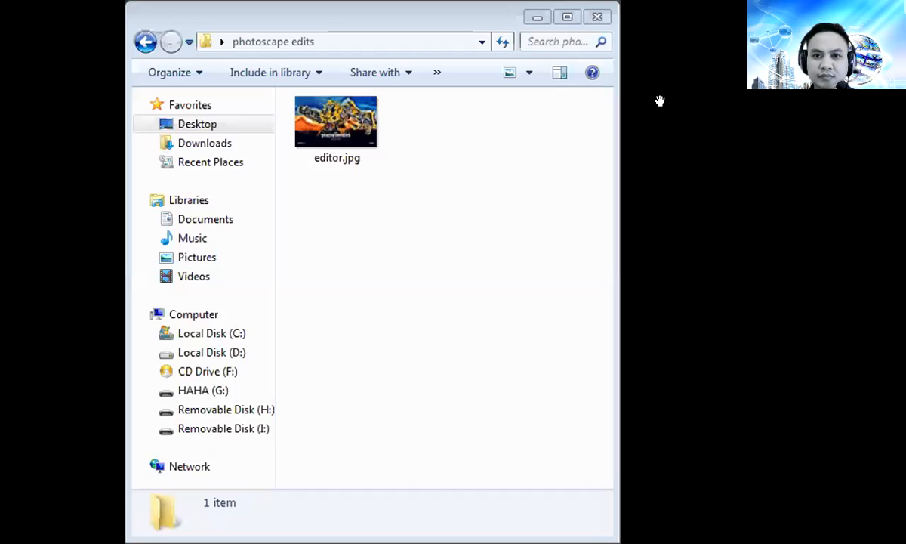
{"action": "left_click", "coordinate": [339, 146]}
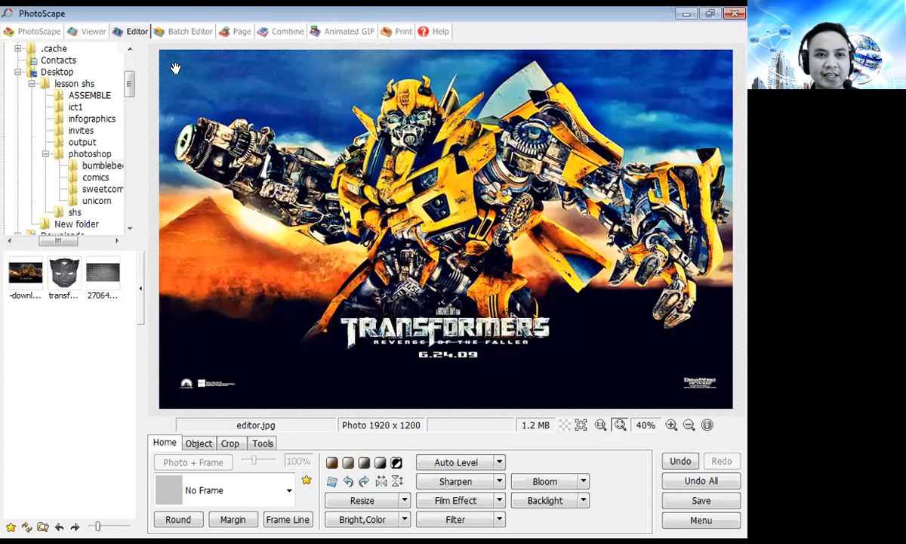
Add the blue-burst, estilo-retro and 1 (2).jpg backgrounds from the comics folder to the Batch Editor.
{"action": "left_click", "coordinate": [183, 32]}
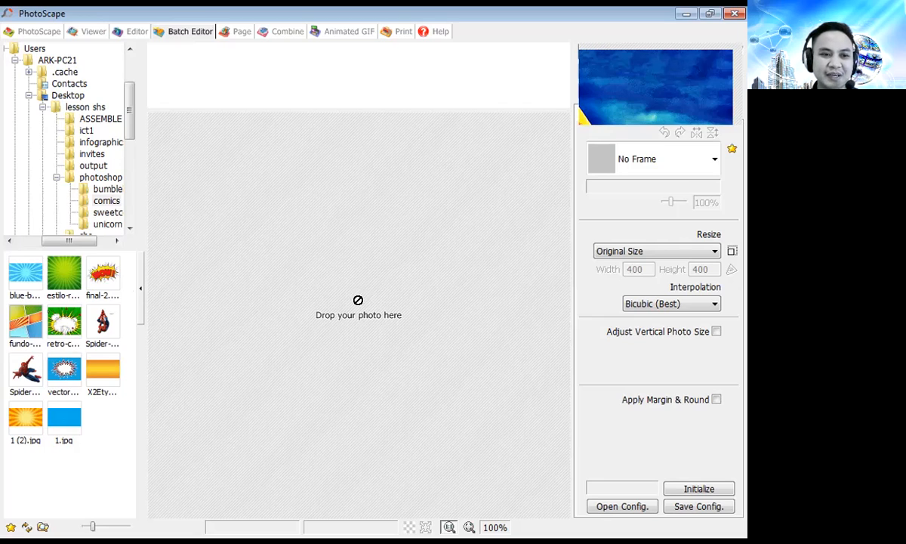
{"action": "left_click_drag", "start_coordinate": [25, 270], "coordinate": [291, 174]}
{"action": "left_click_drag", "start_coordinate": [61, 284], "coordinate": [217, 76]}
{"action": "left_click_drag", "start_coordinate": [30, 417], "coordinate": [255, 86]}
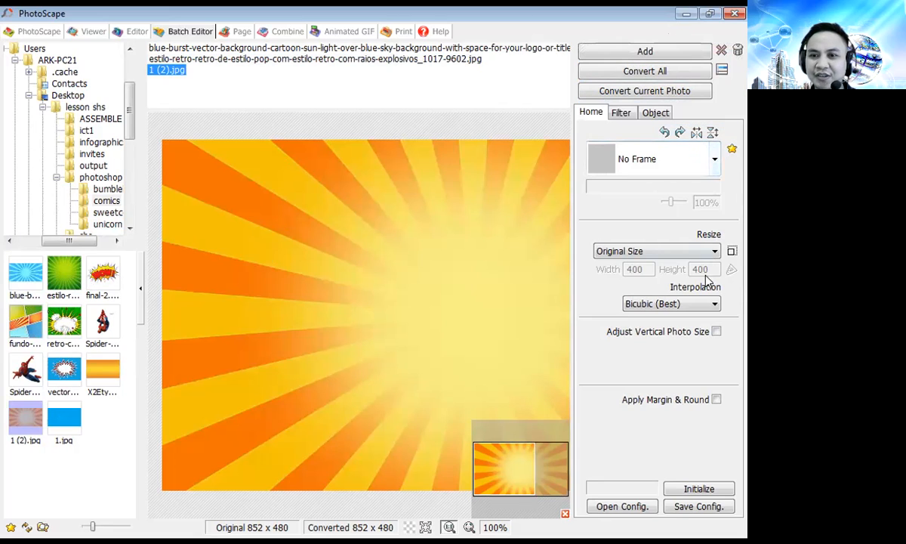
Set the batch filters Auto Level to High and Auto Contrast to Low.
{"action": "left_click", "coordinate": [621, 113]}
{"action": "left_click", "coordinate": [727, 151]}
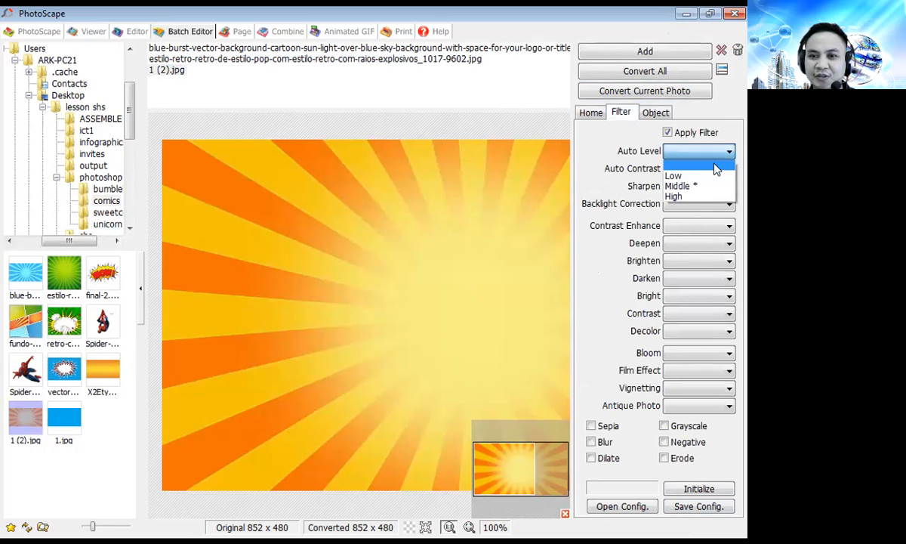
{"action": "left_click", "coordinate": [691, 196]}
{"action": "left_click", "coordinate": [695, 169]}
{"action": "left_click", "coordinate": [695, 192]}
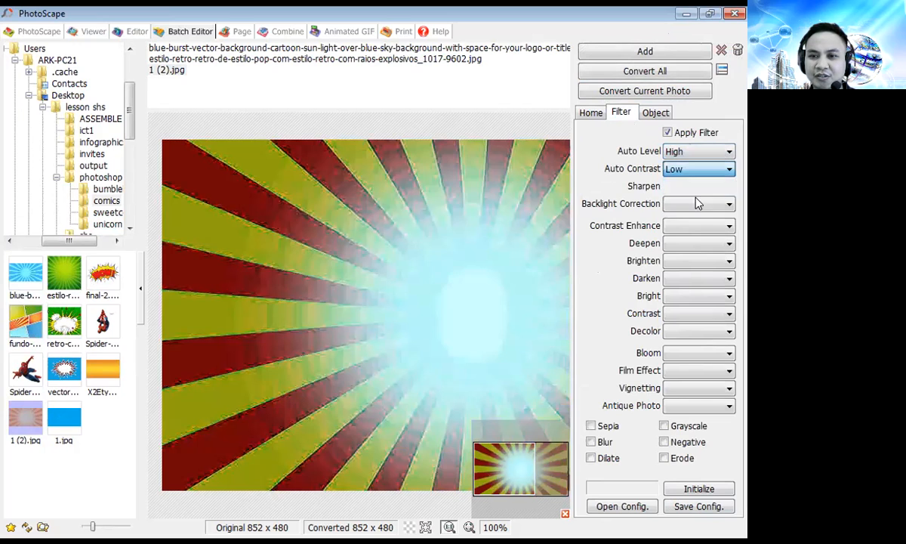
Set the batch Backlight Correction to (+) 75% and both Deepen and Darken to Low (Gray).
{"action": "left_click", "coordinate": [685, 204]}
{"action": "left_click", "coordinate": [683, 250]}
{"action": "left_click", "coordinate": [686, 244]}
{"action": "left_click", "coordinate": [678, 294]}
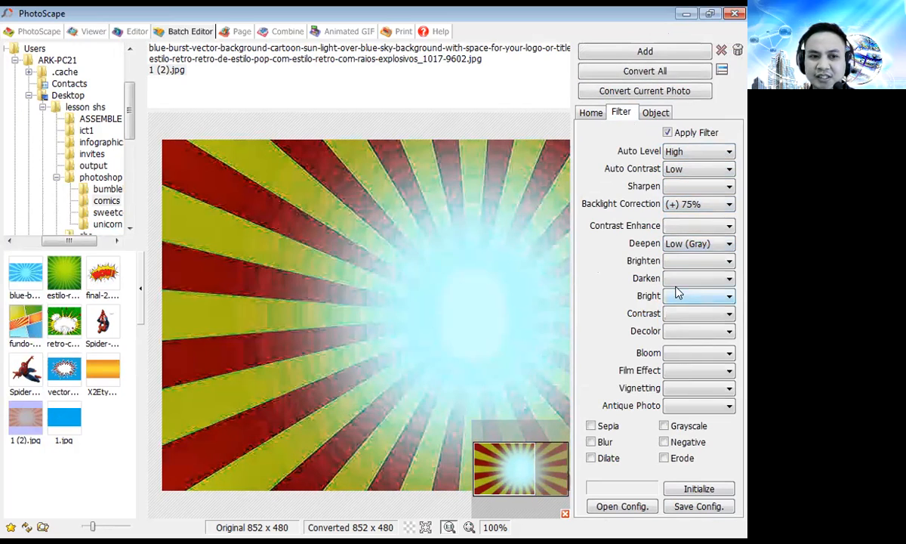
{"action": "left_click", "coordinate": [680, 280]}
{"action": "left_click", "coordinate": [680, 332]}
Set the batch Bloom to Middle and the Antique Photo effect to 03.
{"action": "left_click", "coordinate": [684, 354]}
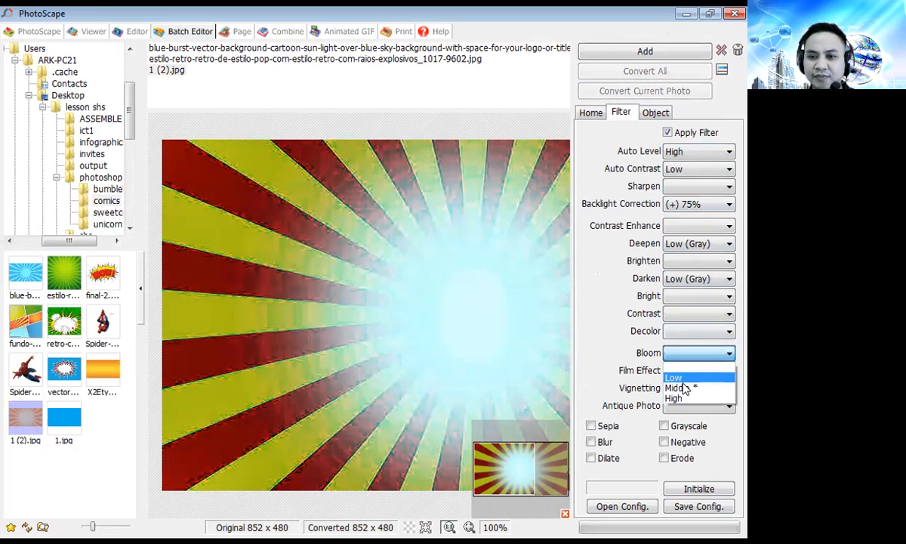
{"action": "left_click", "coordinate": [685, 388]}
{"action": "left_click", "coordinate": [684, 406]}
{"action": "left_click", "coordinate": [678, 442]}
Set the batch Contrast to -3 and Brighten to Middle (Gray).
{"action": "left_click", "coordinate": [686, 314]}
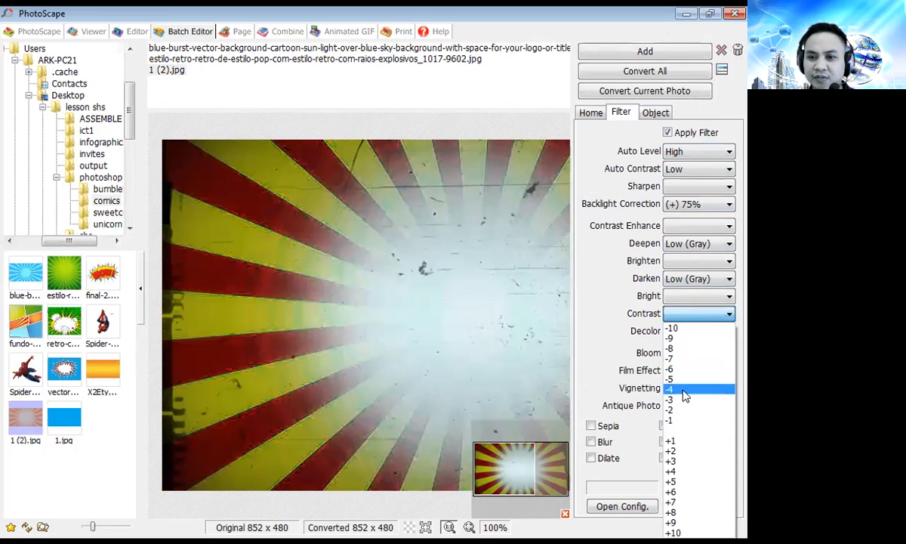
{"action": "left_click", "coordinate": [684, 390]}
{"action": "left_click", "coordinate": [684, 261]}
{"action": "left_click", "coordinate": [689, 326]}
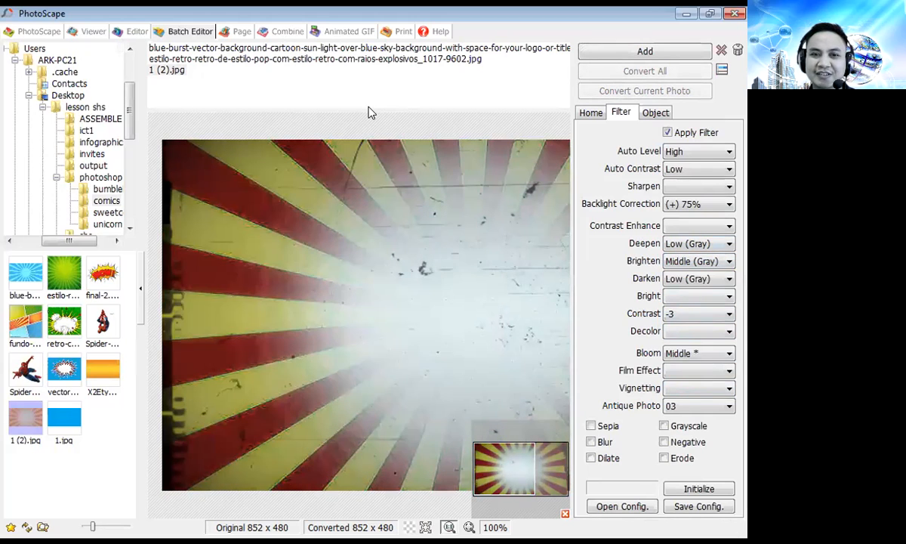
Examine how the batch filters look on each of the three listed background photos.
{"action": "left_click", "coordinate": [215, 57]}
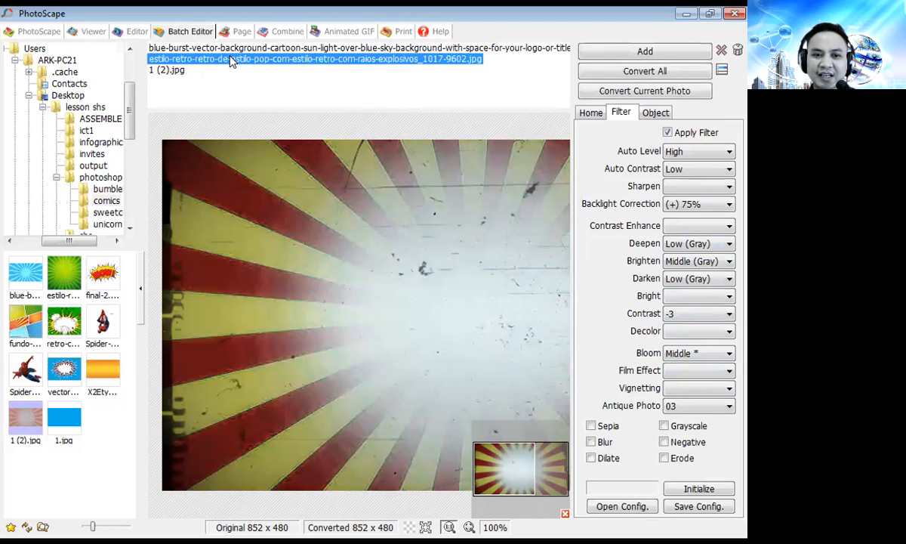
{"action": "left_click", "coordinate": [242, 48]}
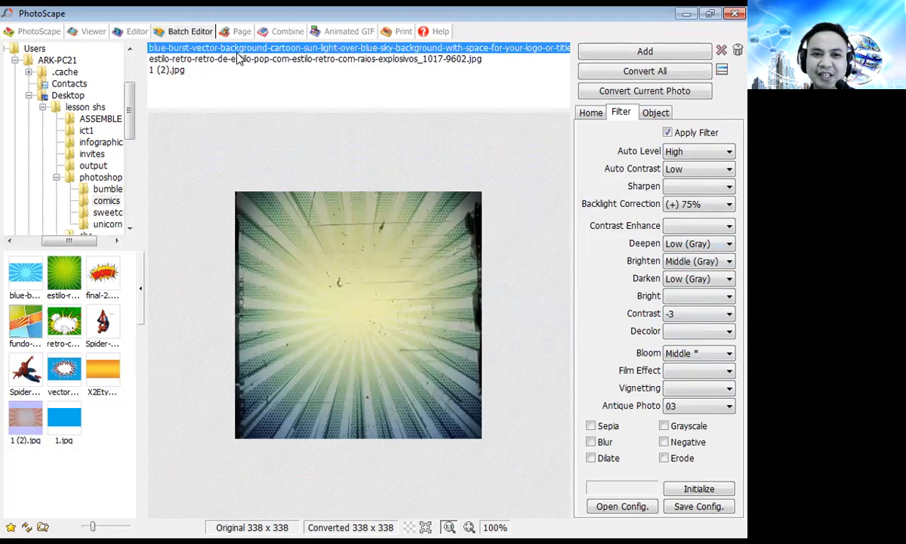
{"action": "left_click", "coordinate": [187, 68]}
{"action": "left_click", "coordinate": [185, 58]}
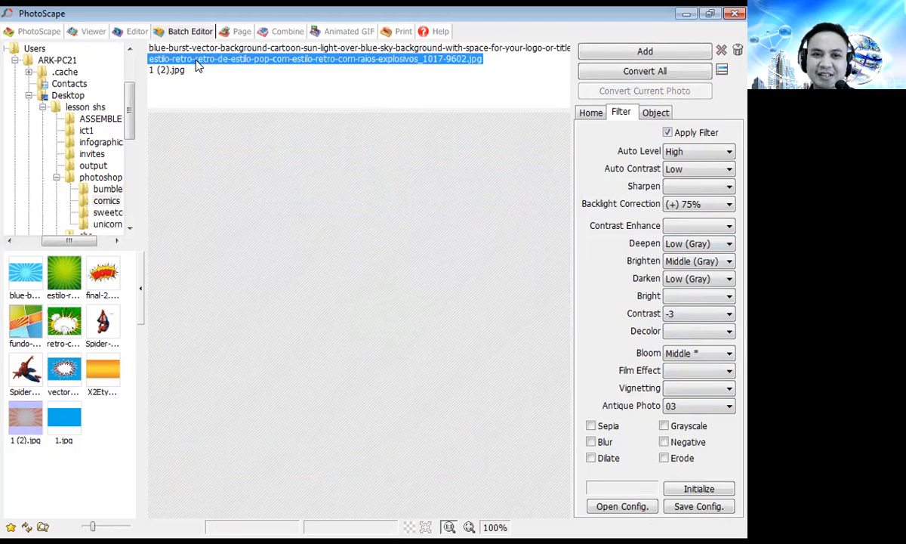
{"action": "left_click", "coordinate": [219, 48]}
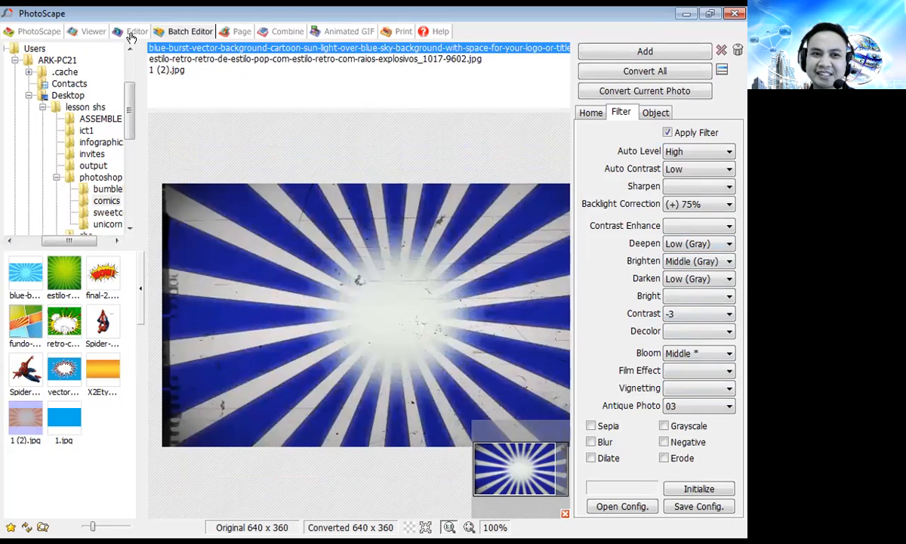
{"action": "left_click", "coordinate": [188, 58]}
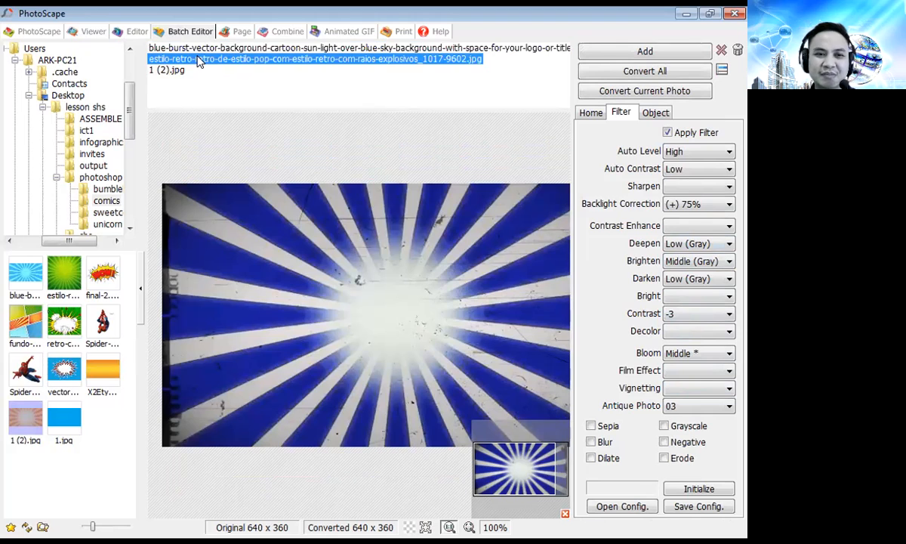
{"action": "left_click", "coordinate": [179, 69]}
{"action": "left_click", "coordinate": [224, 49]}
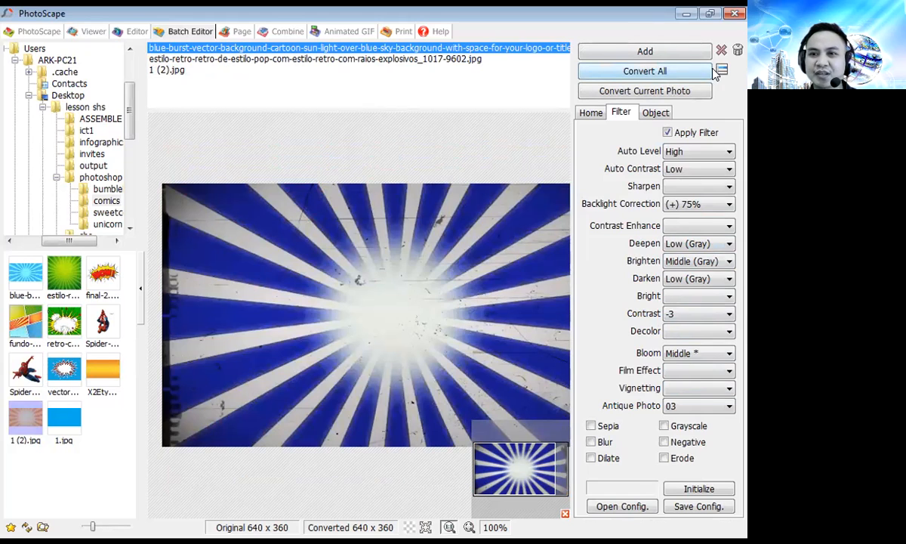
Convert all listed photos, saving them under the same names in the designated Desktop folder photoscape edits.
{"action": "left_click", "coordinate": [658, 75]}
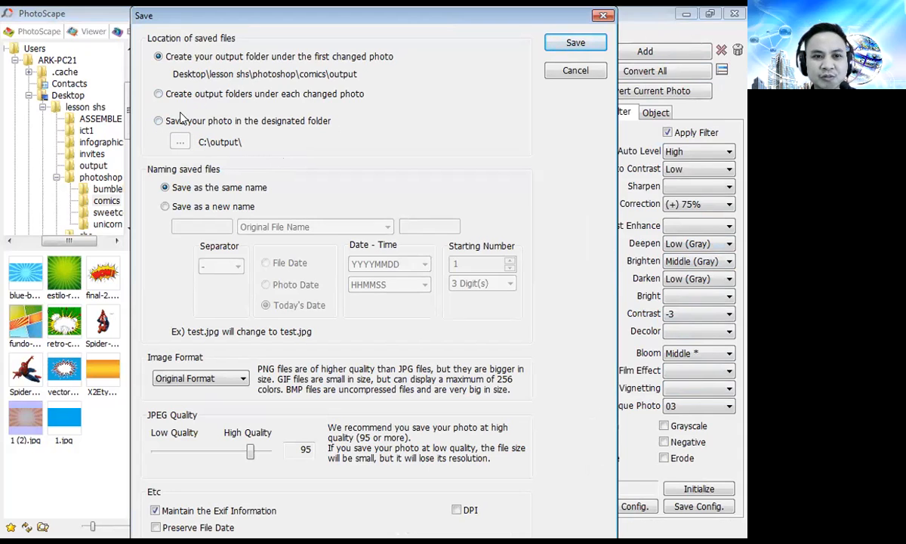
{"action": "left_click", "coordinate": [158, 121]}
{"action": "left_click", "coordinate": [179, 142]}
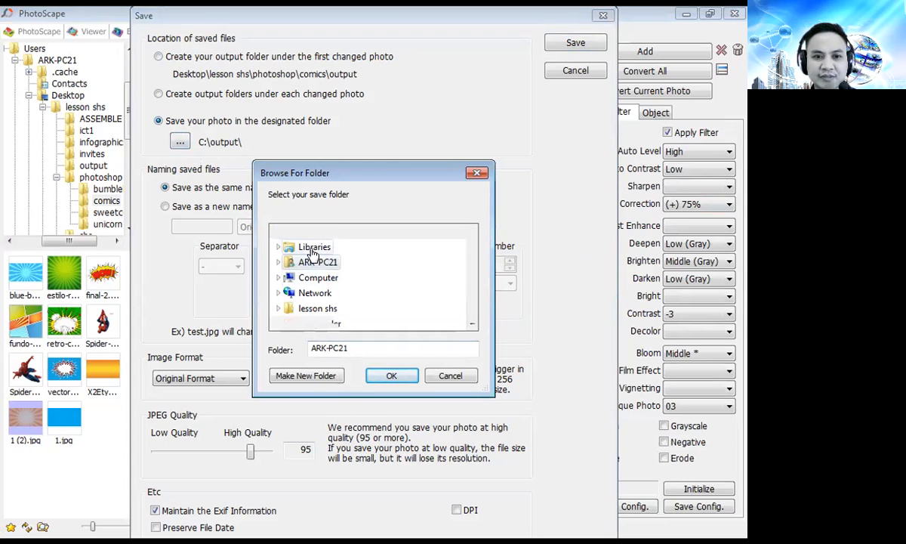
{"action": "left_click", "coordinate": [312, 249]}
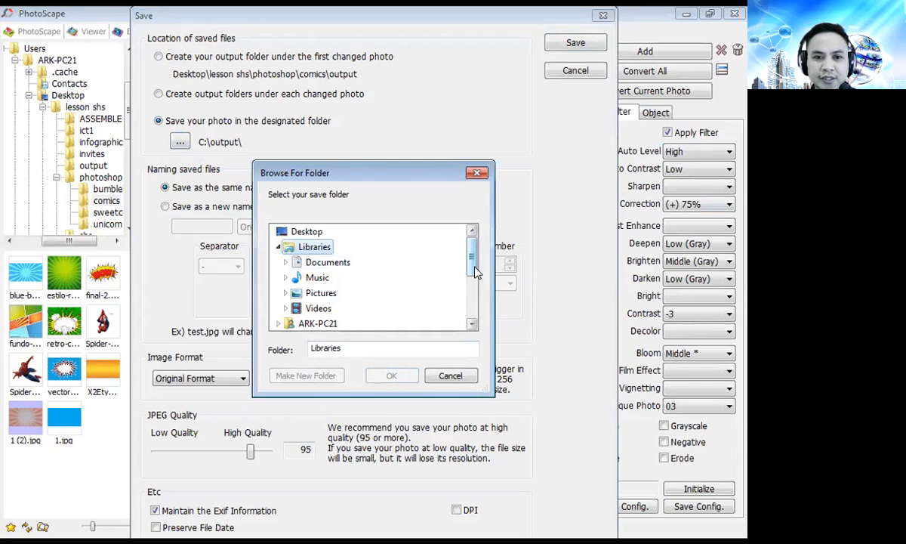
{"action": "left_click", "coordinate": [310, 232]}
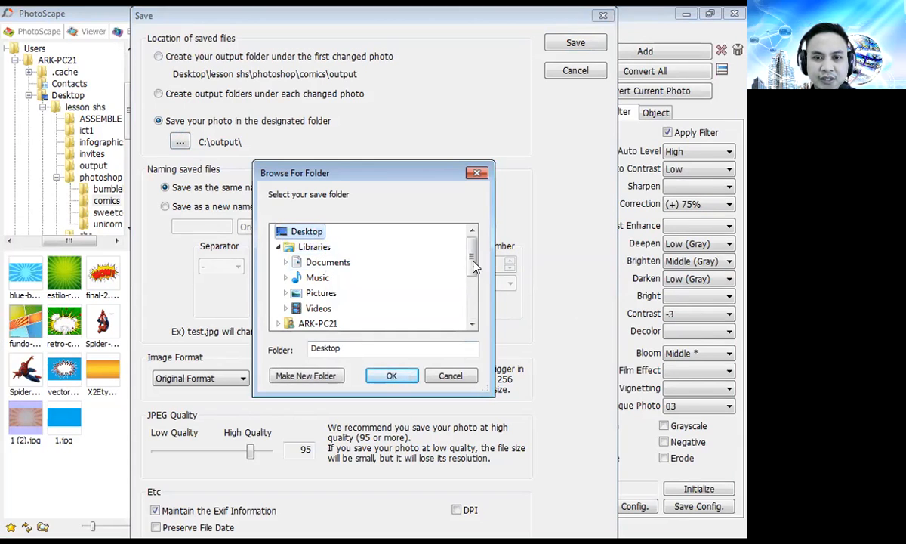
{"action": "mouse_move", "coordinate": [475, 258]}
{"action": "left_mouse_down"}
{"action": "mouse_move", "coordinate": [475, 277]}
{"action": "mouse_move", "coordinate": [474, 258]}
{"action": "left_mouse_up"}
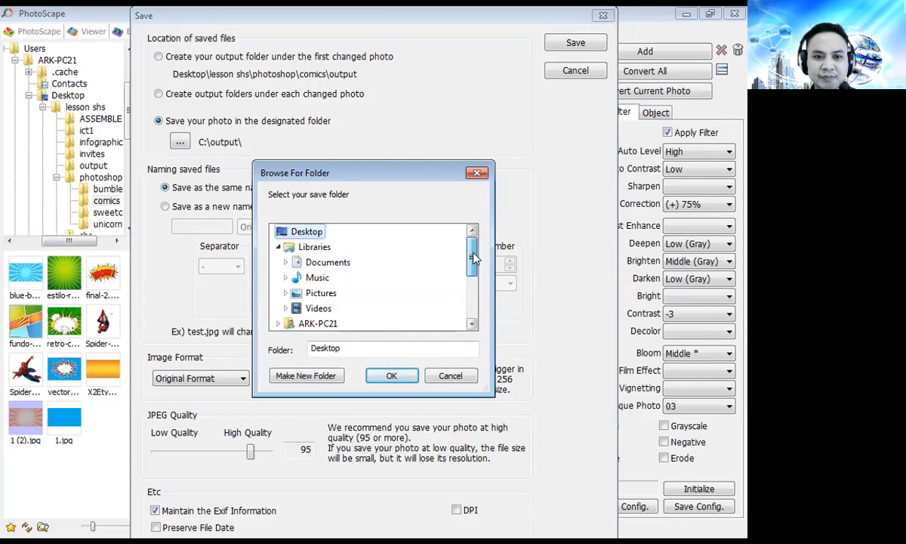
{"action": "left_click", "coordinate": [278, 247]}
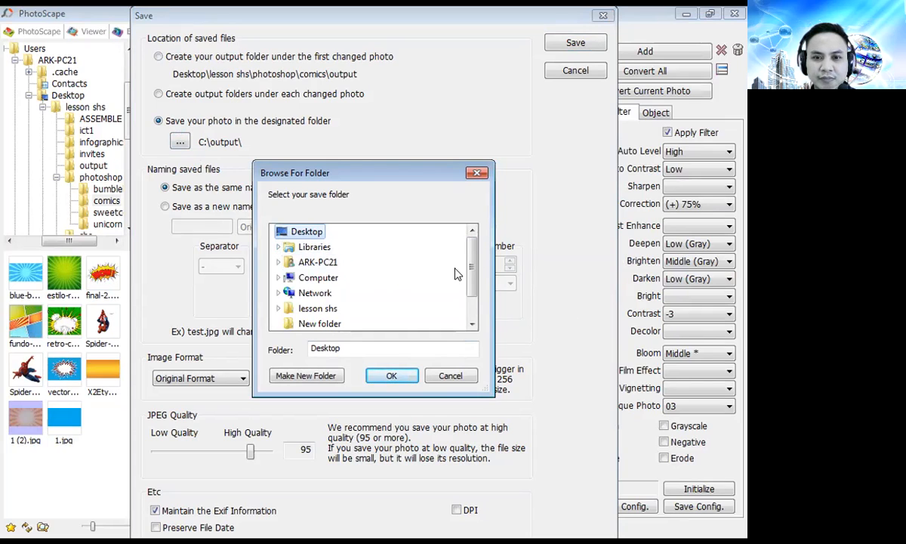
{"action": "left_click_drag", "start_coordinate": [473, 258], "coordinate": [473, 274]}
{"action": "left_click", "coordinate": [348, 310]}
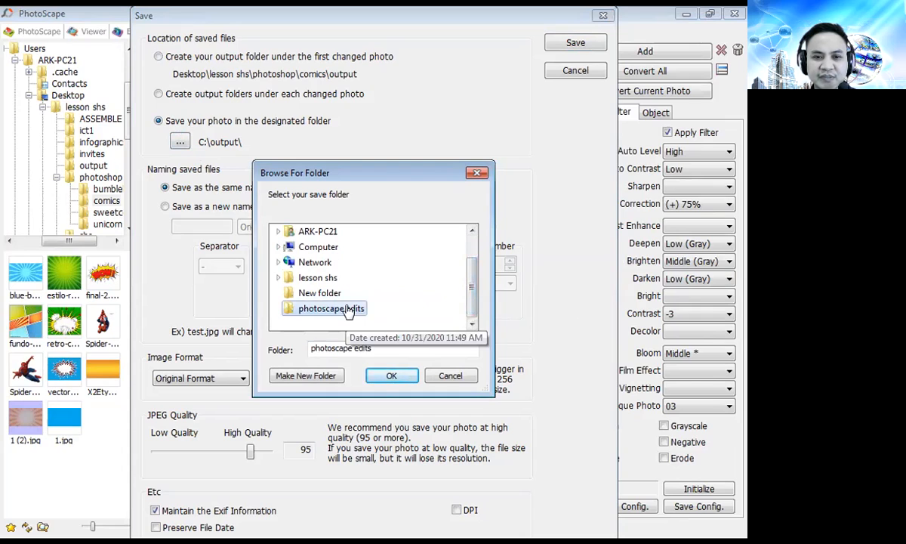
{"action": "left_click", "coordinate": [387, 377]}
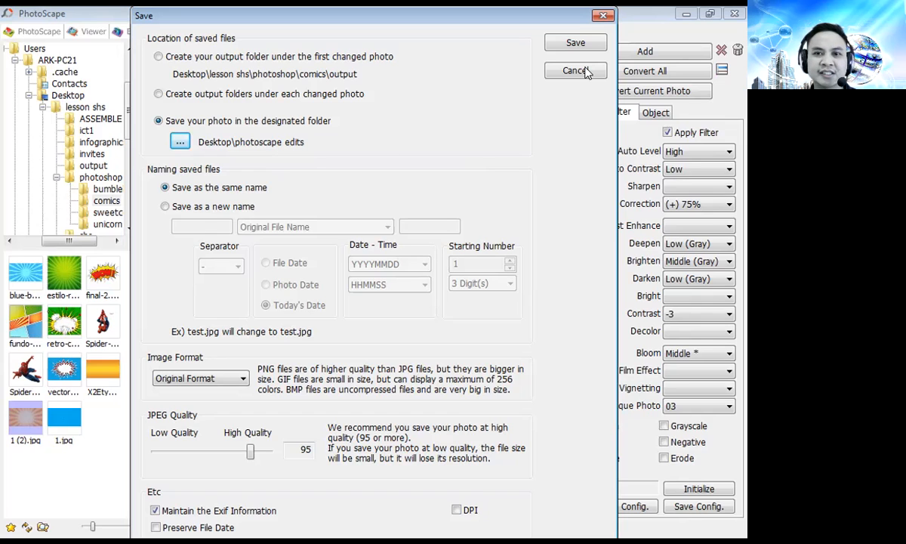
{"action": "left_click", "coordinate": [578, 43]}
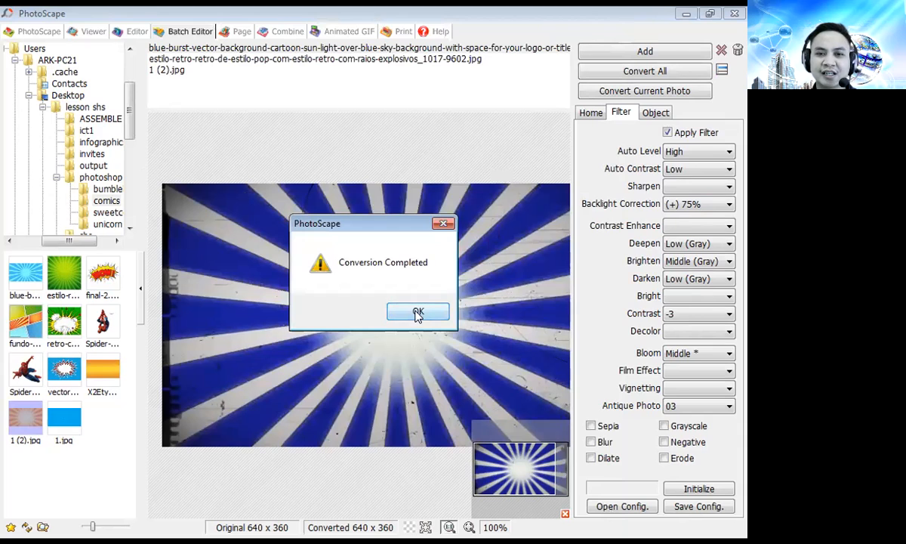
{"action": "left_click", "coordinate": [417, 312]}
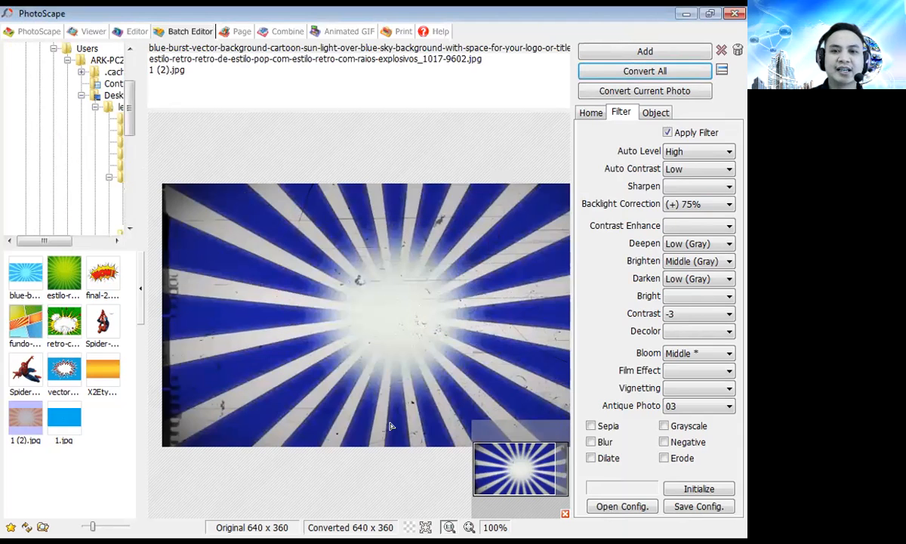
In the Page tool, fill the template's two lower cells with the Facebook and Instagram logos from the sweetcomfort folder.
{"action": "left_click", "coordinate": [239, 32]}
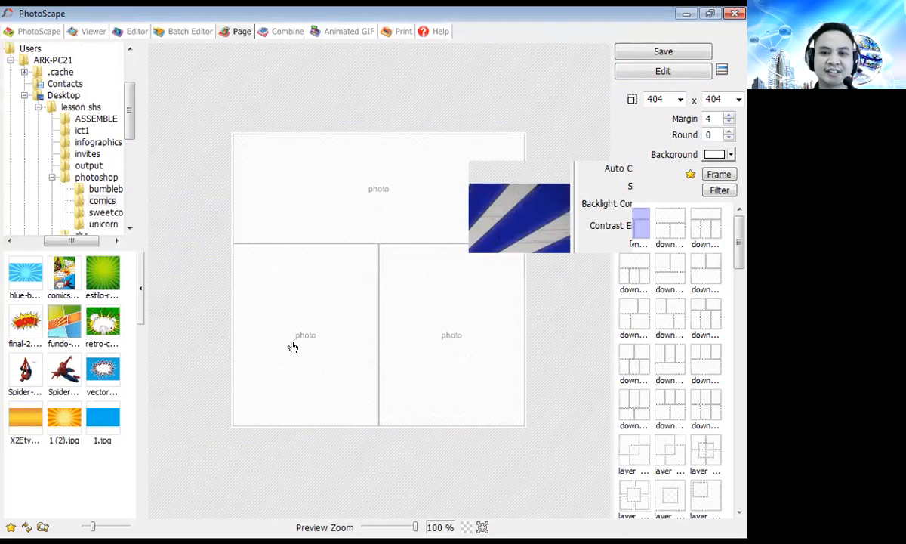
{"action": "left_click", "coordinate": [102, 212]}
{"action": "left_click_drag", "start_coordinate": [25, 273], "coordinate": [286, 281]}
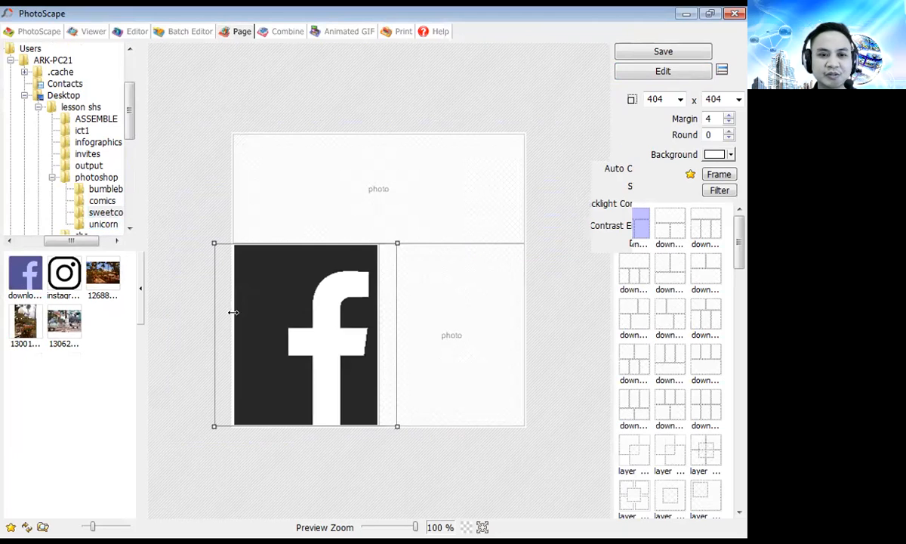
{"action": "left_click_drag", "start_coordinate": [64, 273], "coordinate": [452, 332]}
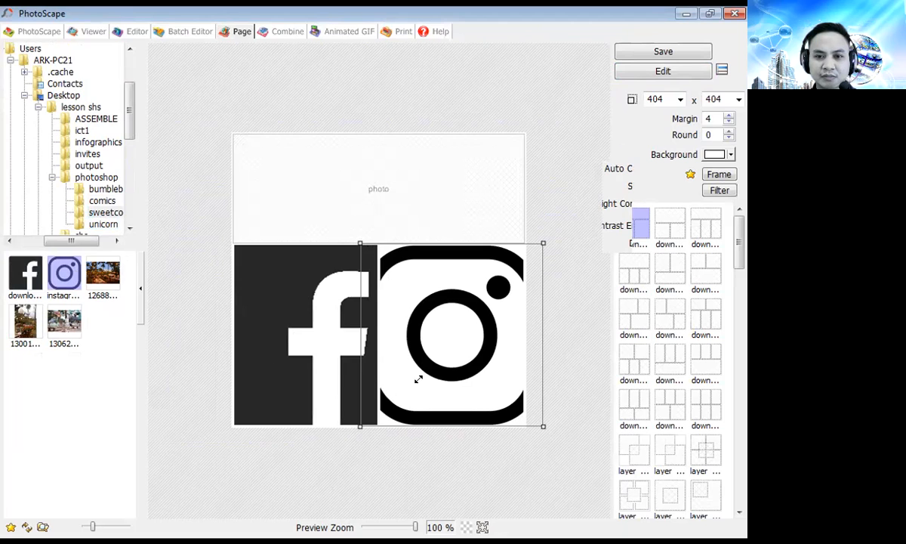
Replace the Instagram logo in the collage with the portrait photo of hanging lanterns and red flowers.
{"action": "left_click", "coordinate": [471, 316]}
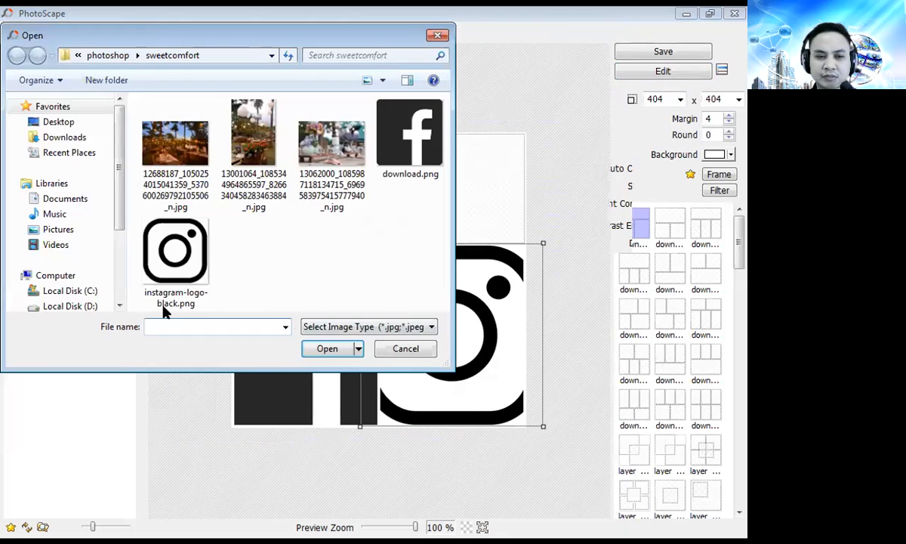
{"action": "left_click", "coordinate": [246, 160]}
{"action": "left_click", "coordinate": [329, 349]}
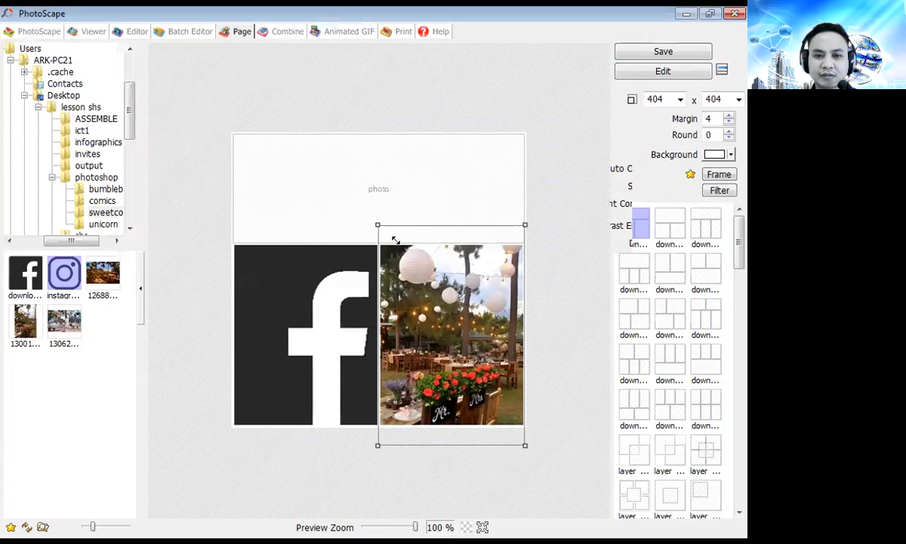
Reposition the Facebook logo and the lantern photo within their cells and fill the upper cell with the evening string-lights photo.
{"action": "left_click", "coordinate": [290, 349]}
{"action": "left_click_drag", "start_coordinate": [339, 295], "coordinate": [298, 320]}
{"action": "left_click", "coordinate": [445, 339]}
{"action": "mouse_move", "coordinate": [446, 339]}
{"action": "left_mouse_down"}
{"action": "mouse_move", "coordinate": [446, 317]}
{"action": "mouse_move", "coordinate": [442, 355]}
{"action": "mouse_move", "coordinate": [442, 346]}
{"action": "left_mouse_up"}
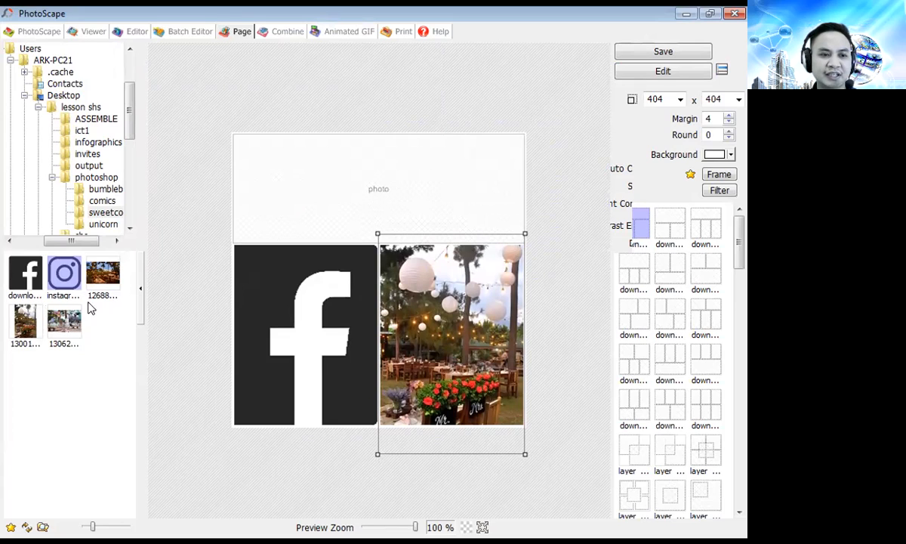
{"action": "left_click_drag", "start_coordinate": [102, 273], "coordinate": [323, 213]}
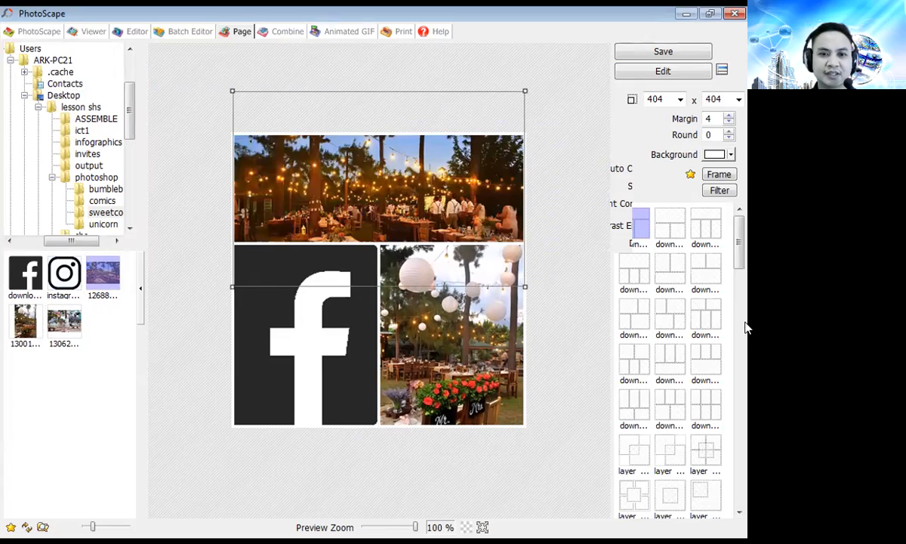
Try several page templates and choose the second layered layout with two overlapping photo cells.
{"action": "left_click", "coordinate": [667, 278]}
{"action": "left_click", "coordinate": [669, 317]}
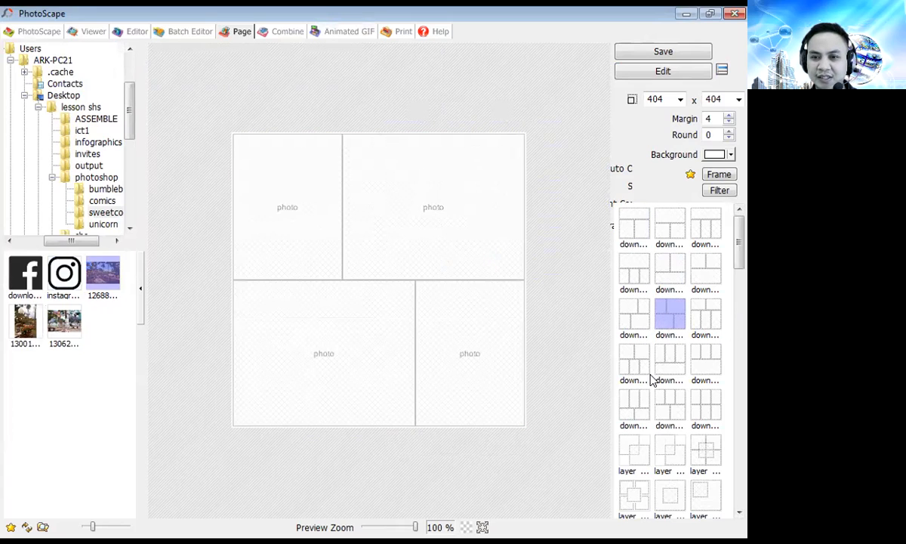
{"action": "left_click", "coordinate": [664, 369]}
{"action": "left_click", "coordinate": [636, 361]}
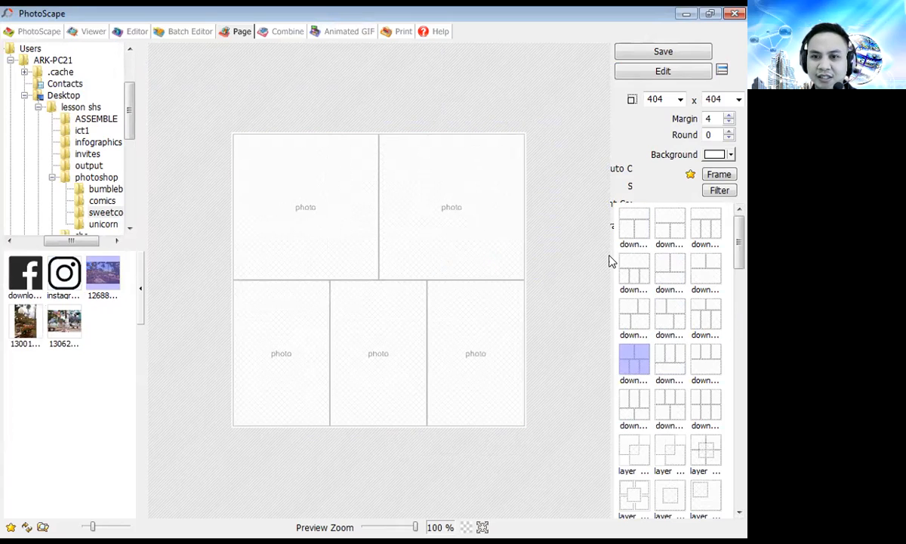
{"action": "left_click", "coordinate": [636, 451]}
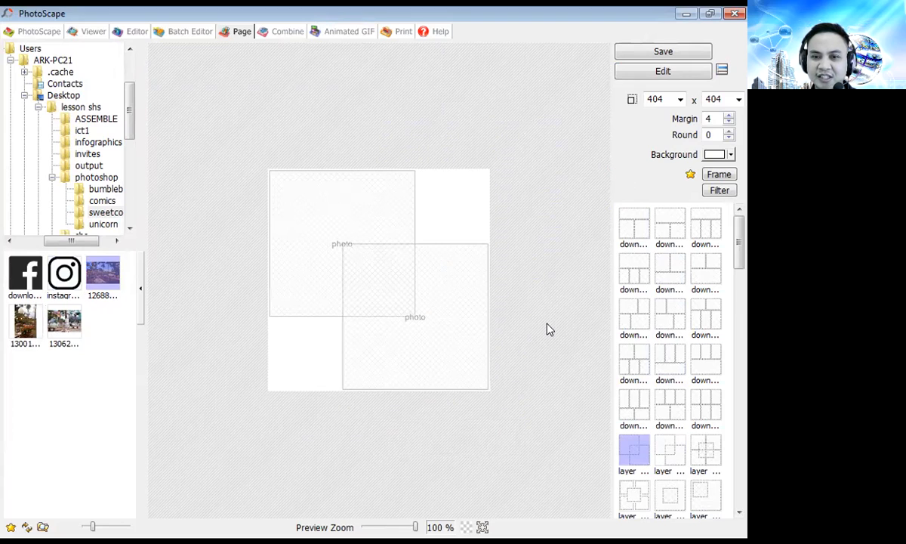
{"action": "left_click", "coordinate": [640, 406]}
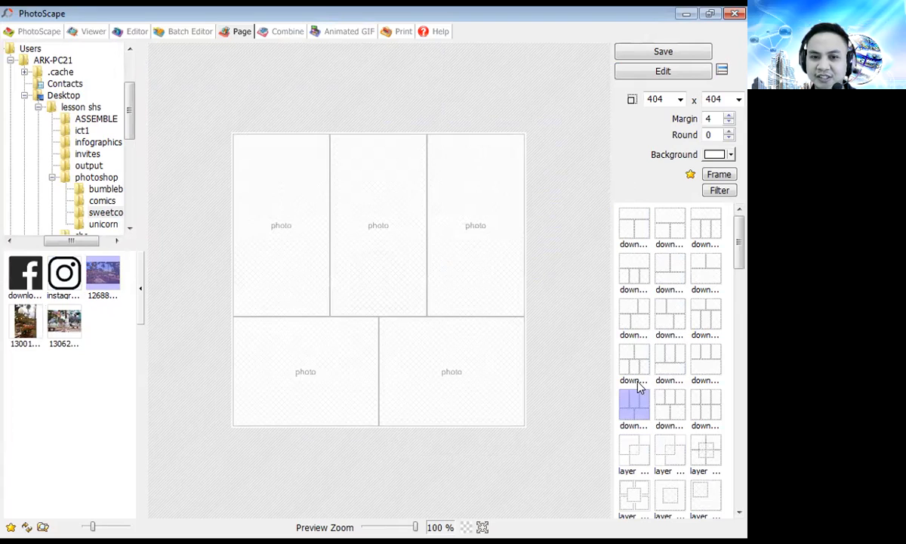
{"action": "left_click", "coordinate": [669, 407]}
{"action": "left_click", "coordinate": [670, 452]}
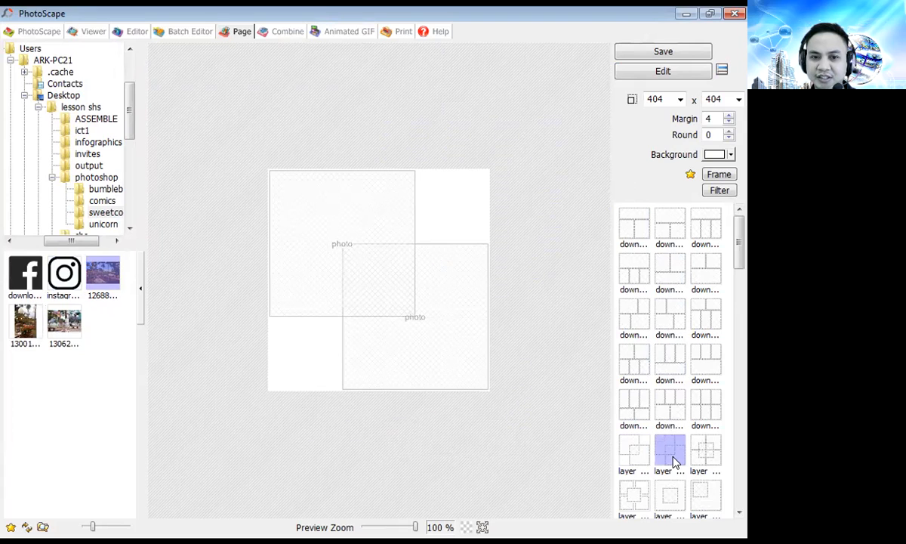
Place the Instagram logo in the upper overlapping cell and the Facebook logo in the lower one.
{"action": "left_click_drag", "start_coordinate": [64, 265], "coordinate": [302, 227]}
{"action": "left_click_drag", "start_coordinate": [25, 272], "coordinate": [442, 327]}
{"action": "left_click_drag", "start_coordinate": [25, 323], "coordinate": [293, 352]}
{"action": "left_click_drag", "start_coordinate": [34, 320], "coordinate": [333, 344]}
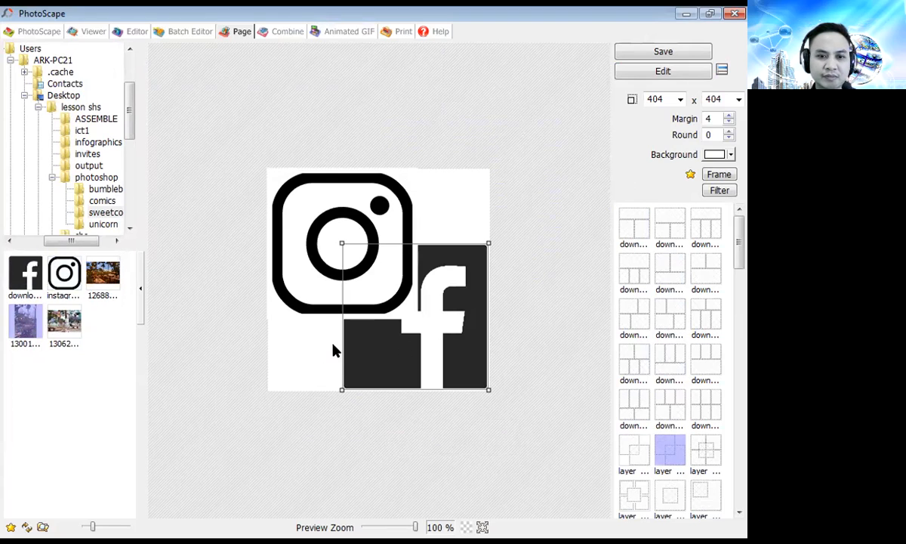
{"action": "left_click", "coordinate": [545, 126]}
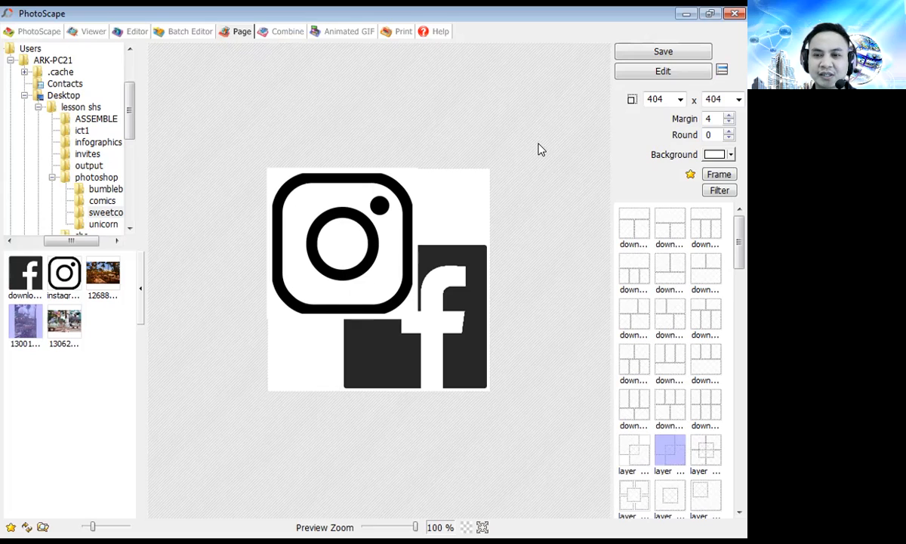
Set the page background to light orange and apply the Black Line 8 frame to the photos.
{"action": "left_click", "coordinate": [730, 154]}
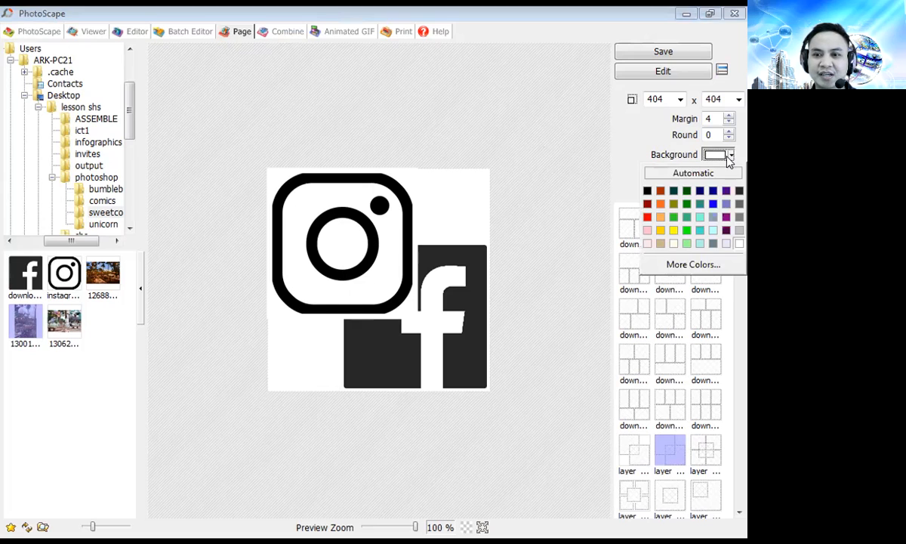
{"action": "left_click", "coordinate": [660, 217]}
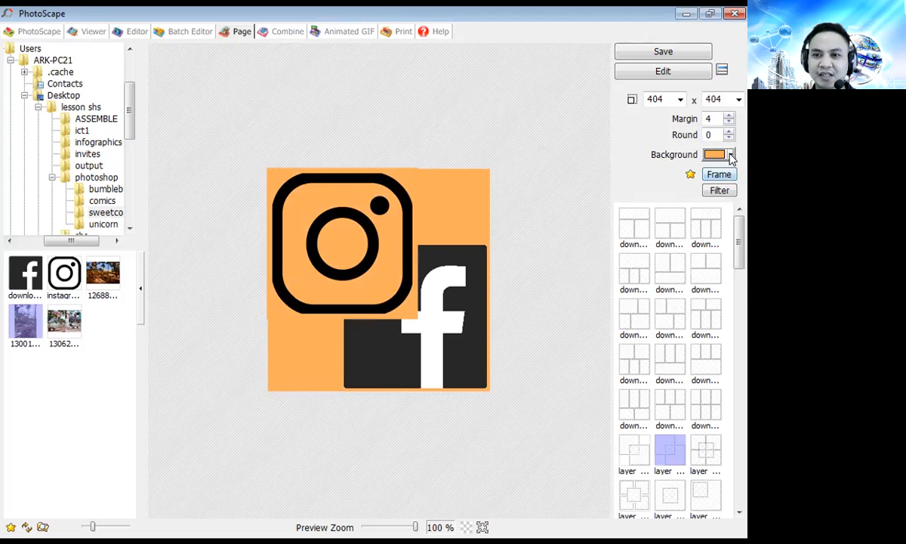
{"action": "left_click", "coordinate": [729, 175]}
{"action": "left_click", "coordinate": [637, 225]}
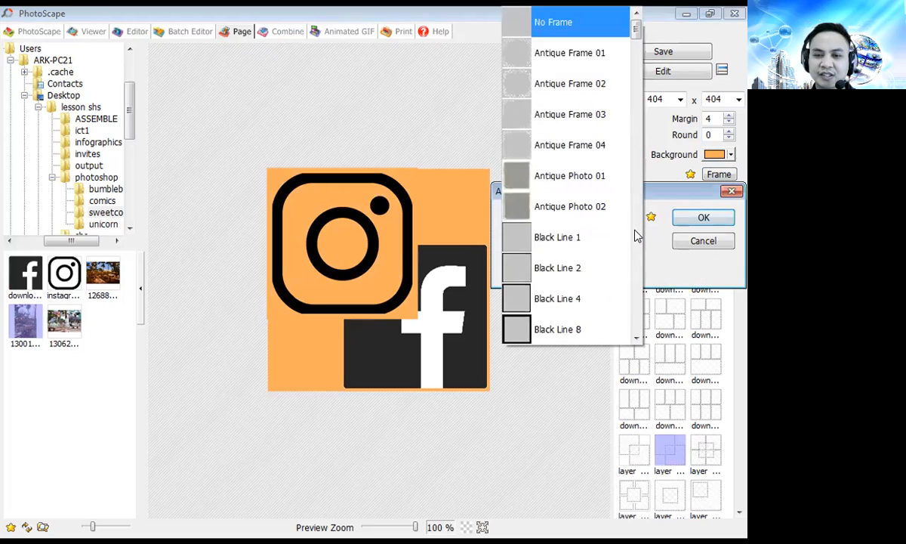
{"action": "left_click", "coordinate": [545, 324]}
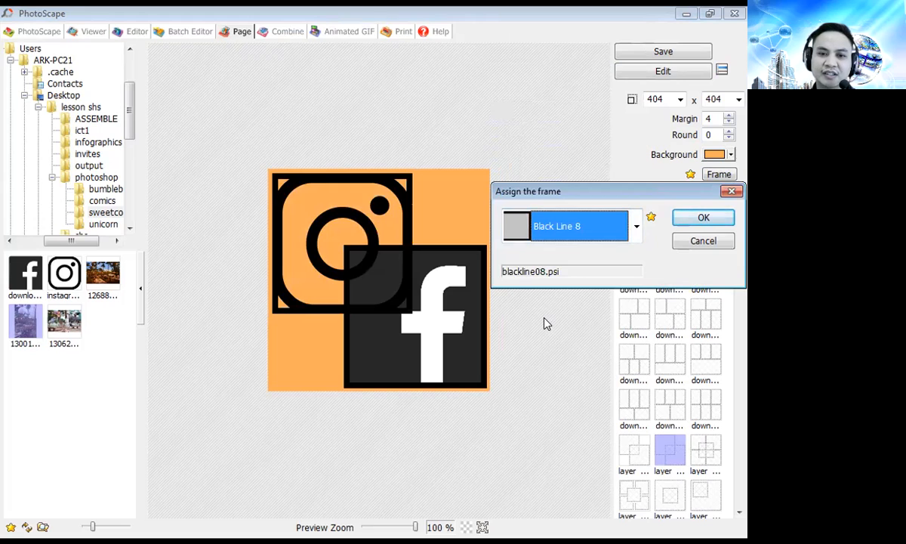
{"action": "left_click", "coordinate": [704, 217]}
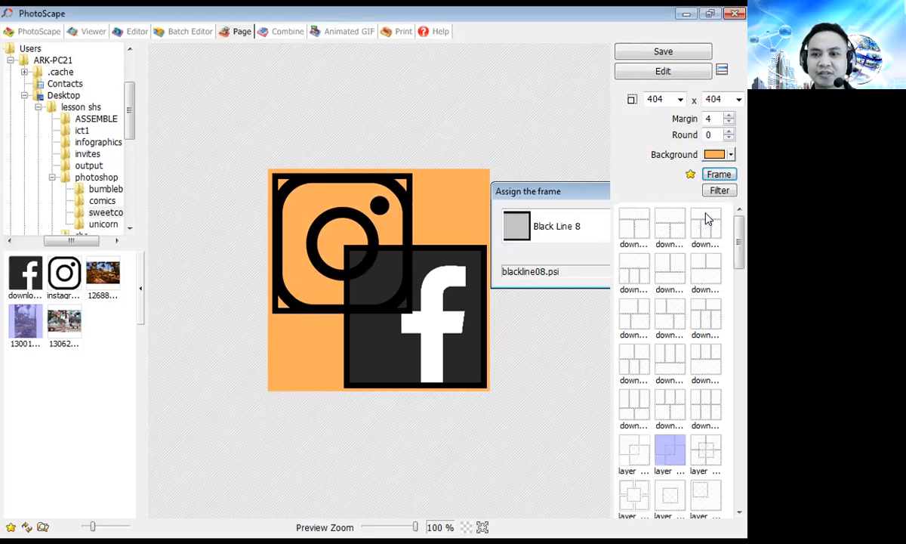
Save the page as a JPEG named page edits in the photoscape edits folder on the Desktop.
{"action": "left_click", "coordinate": [677, 56]}
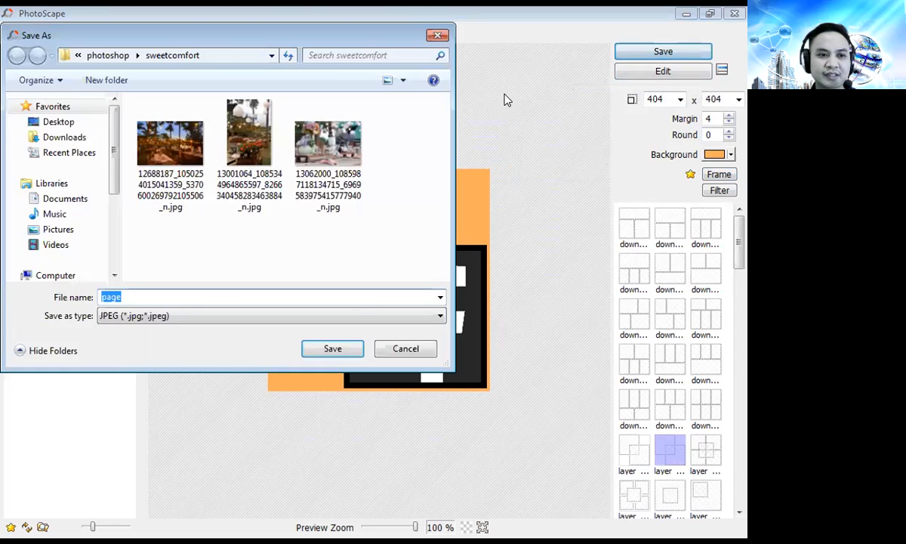
{"action": "left_click", "coordinate": [72, 123]}
{"action": "scroll", "coordinate": [423, 223], "scroll_direction": "down", "scroll_amount": 2}
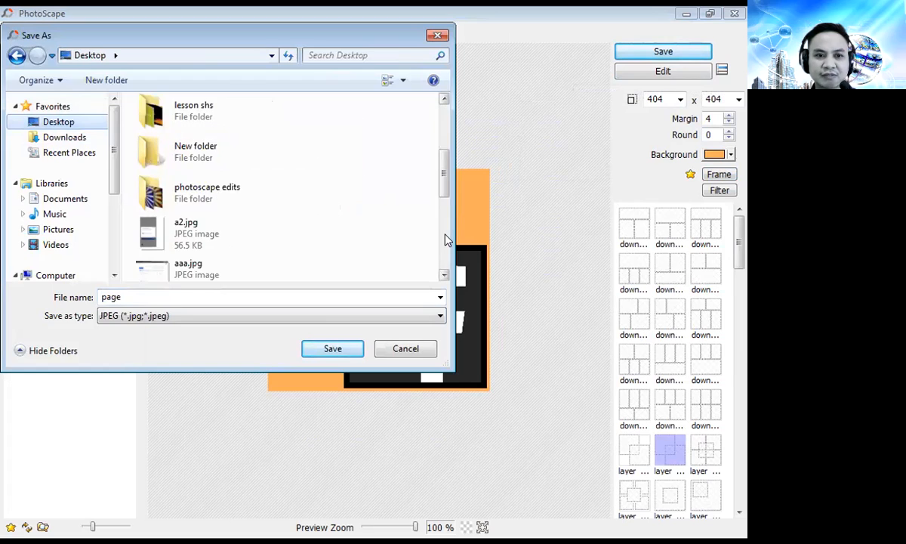
{"action": "double_click", "coordinate": [234, 198]}
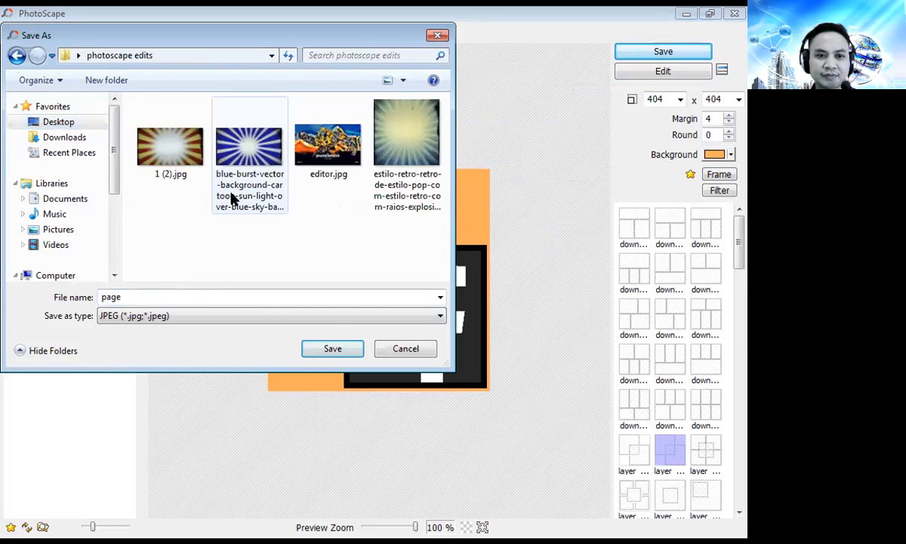
{"action": "left_click", "coordinate": [184, 297]}
{"action": "left_click", "coordinate": [195, 297]}
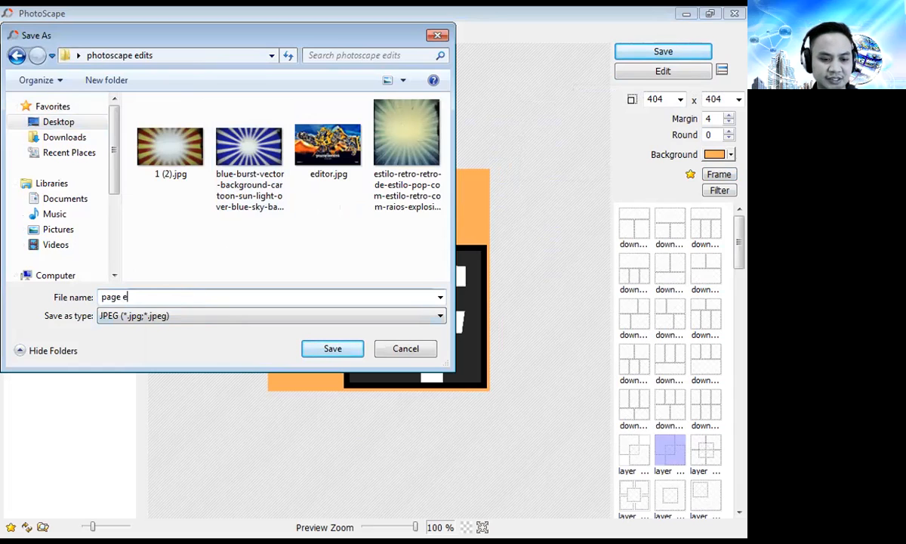
{"action": "key", "text": "BackSpace"}
{"action": "key", "text": "BackSpace"}
{"action": "key", "text": "BackSpace"}
{"action": "key", "text": "BackSpace"}
{"action": "type", "text": "dits"}
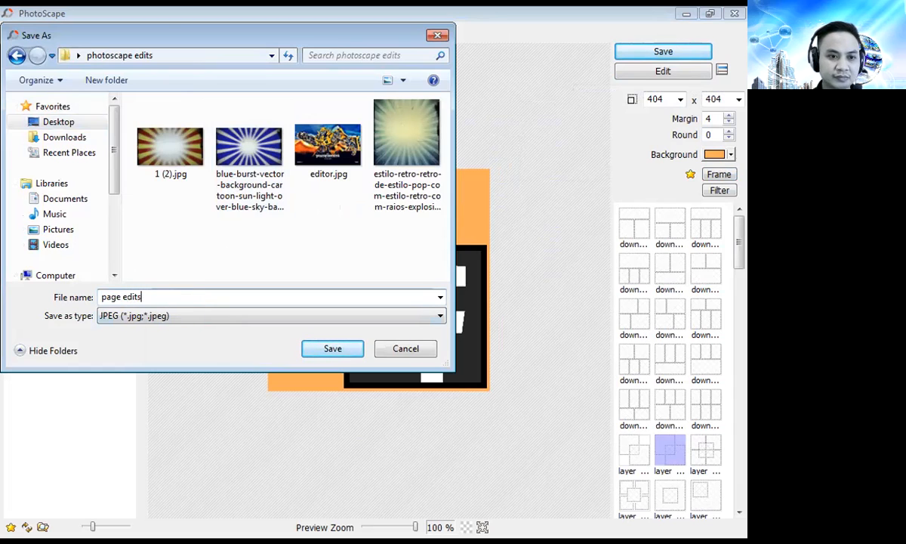
{"action": "left_click", "coordinate": [328, 350]}
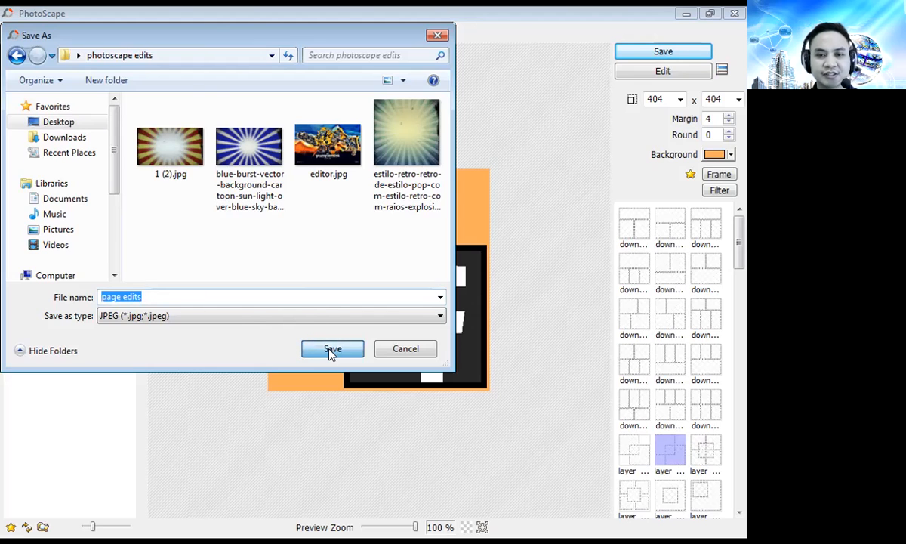
Combine the two Spider-Man pictures and the WOW! burst into one downward strip with the Combine tool.
{"action": "left_click", "coordinate": [457, 201]}
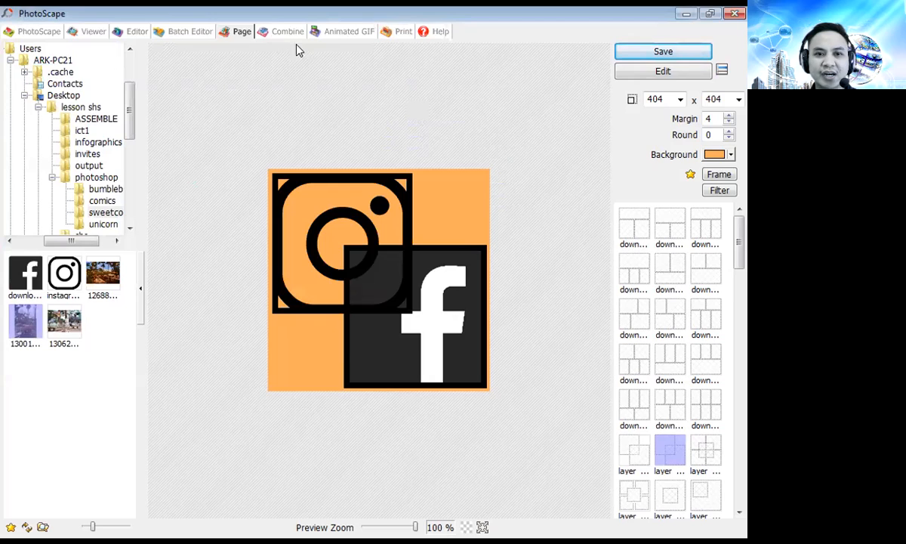
{"action": "left_click", "coordinate": [281, 32]}
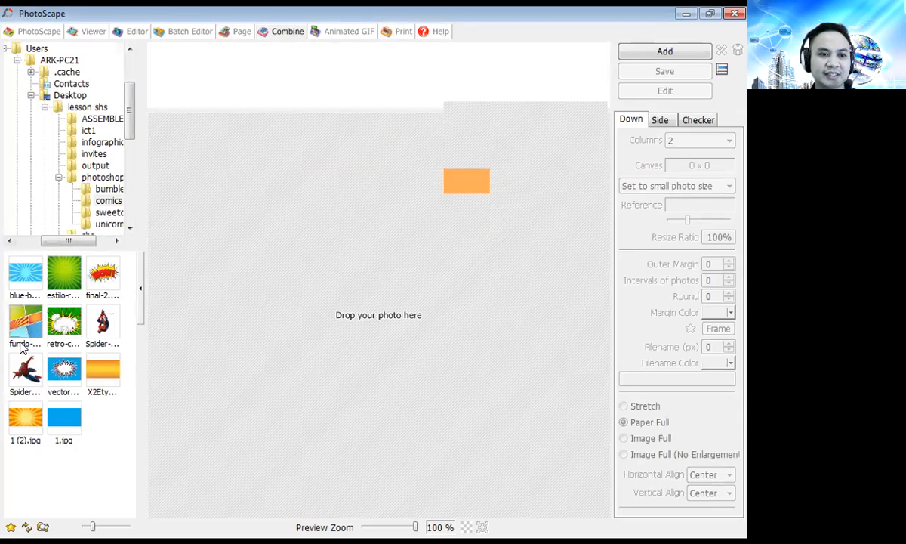
{"action": "left_click_drag", "start_coordinate": [25, 370], "coordinate": [193, 66]}
{"action": "left_click_drag", "start_coordinate": [103, 324], "coordinate": [222, 73]}
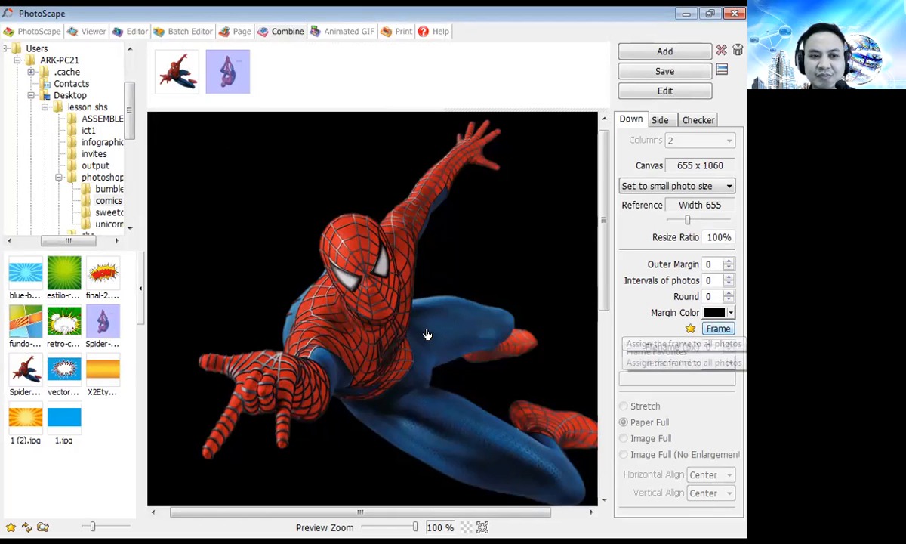
{"action": "left_click_drag", "start_coordinate": [99, 271], "coordinate": [289, 66]}
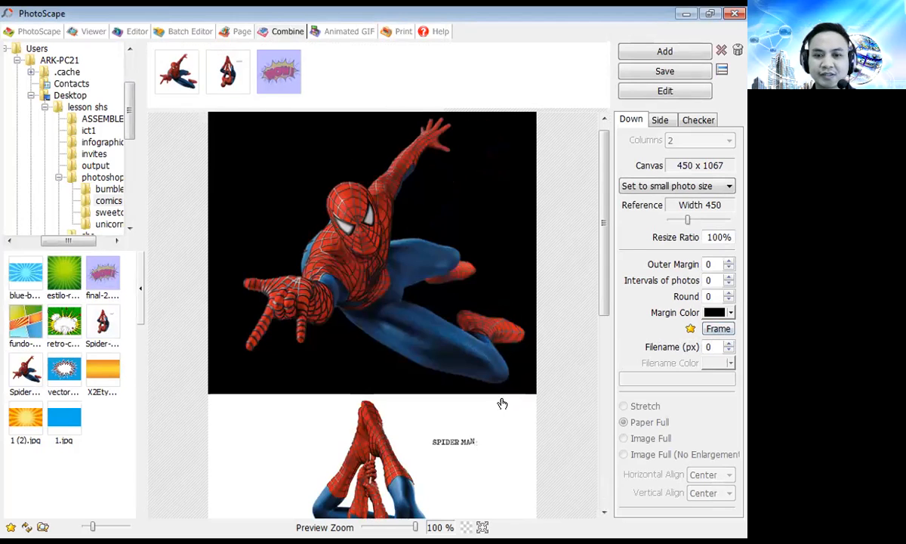
{"action": "left_click_drag", "start_coordinate": [602, 283], "coordinate": [599, 461]}
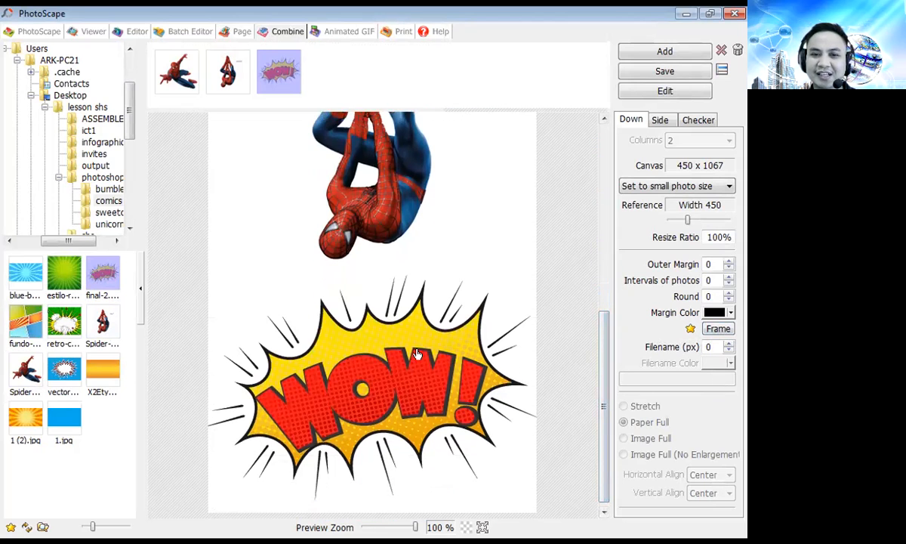
{"action": "left_click_drag", "start_coordinate": [602, 325], "coordinate": [605, 176]}
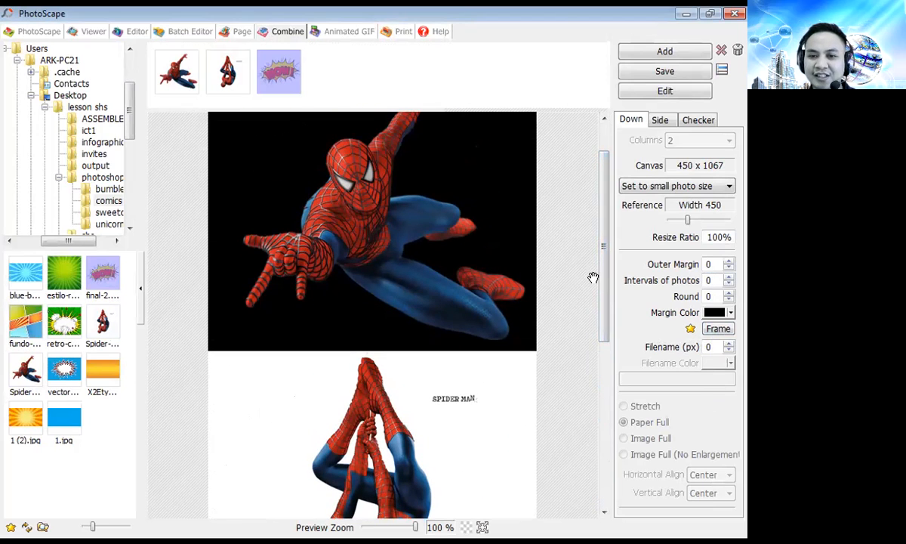
{"action": "mouse_move", "coordinate": [600, 286]}
{"action": "left_mouse_down"}
{"action": "mouse_move", "coordinate": [593, 410]}
{"action": "mouse_move", "coordinate": [607, 299]}
{"action": "left_mouse_up"}
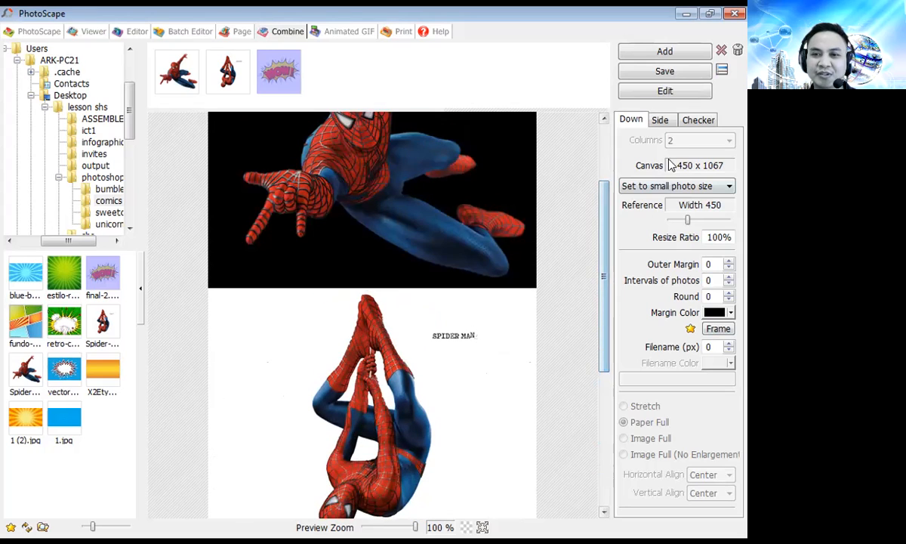
Open the combined strip in the Editor and apply the BL1 film effect at Middle strength.
{"action": "left_click", "coordinate": [665, 91]}
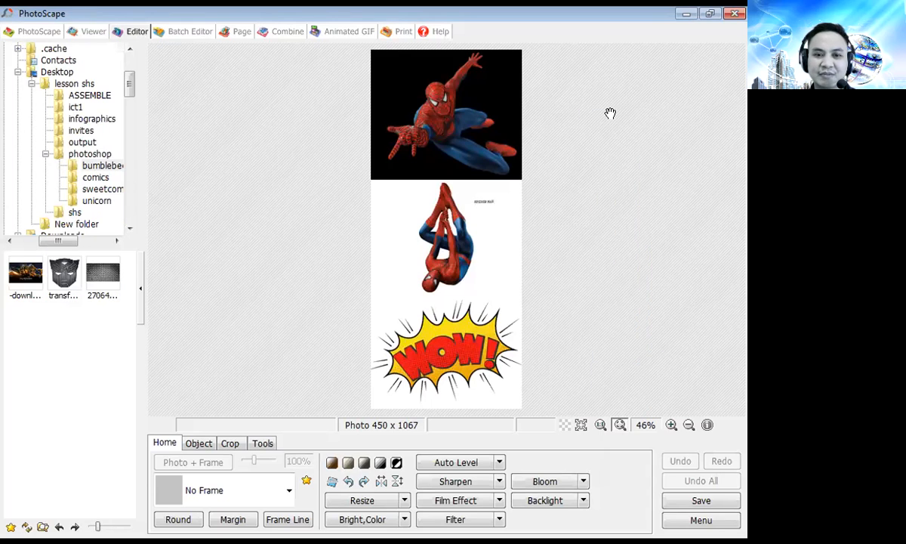
{"action": "left_click", "coordinate": [490, 501]}
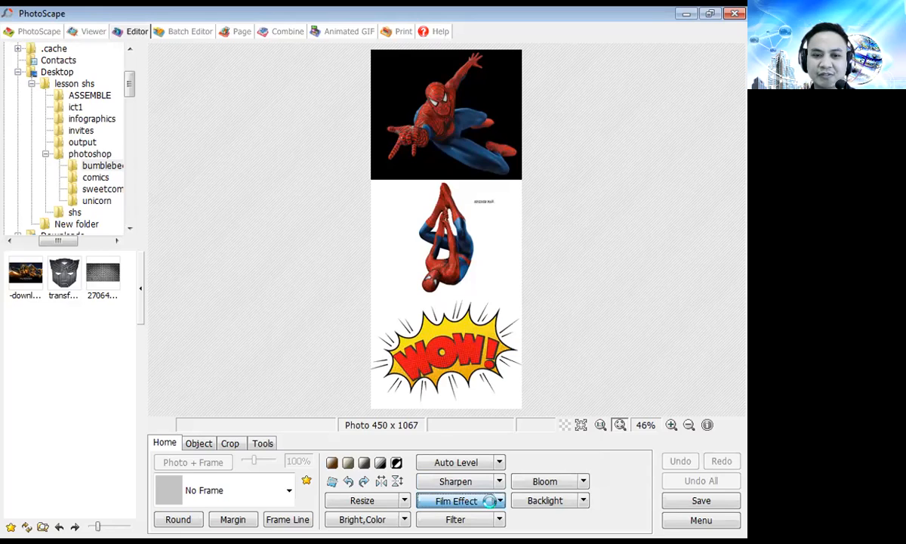
{"action": "left_click", "coordinate": [237, 345]}
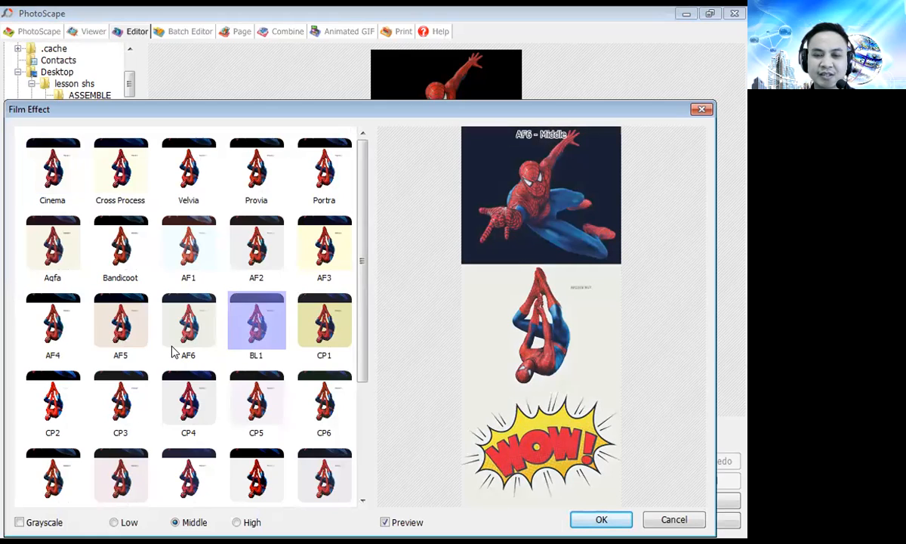
{"action": "left_click", "coordinate": [161, 323]}
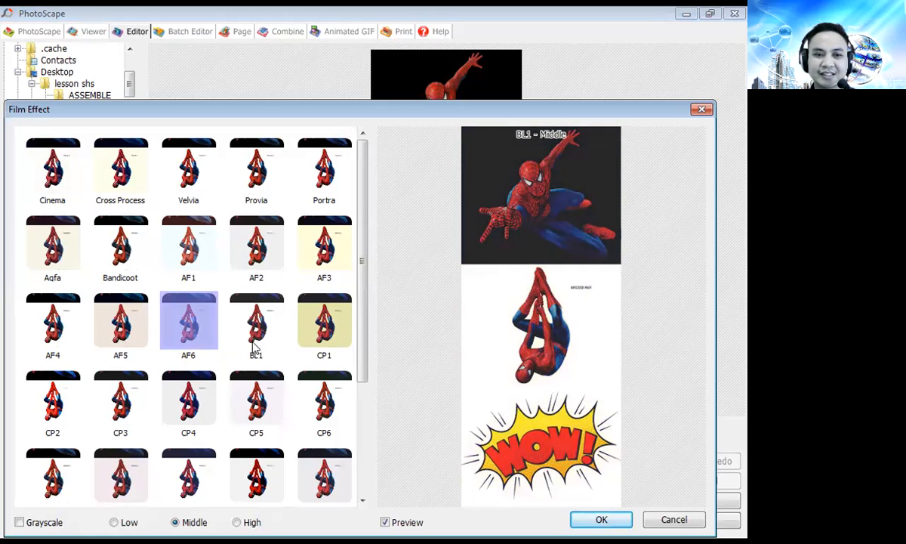
{"action": "left_click", "coordinate": [255, 345]}
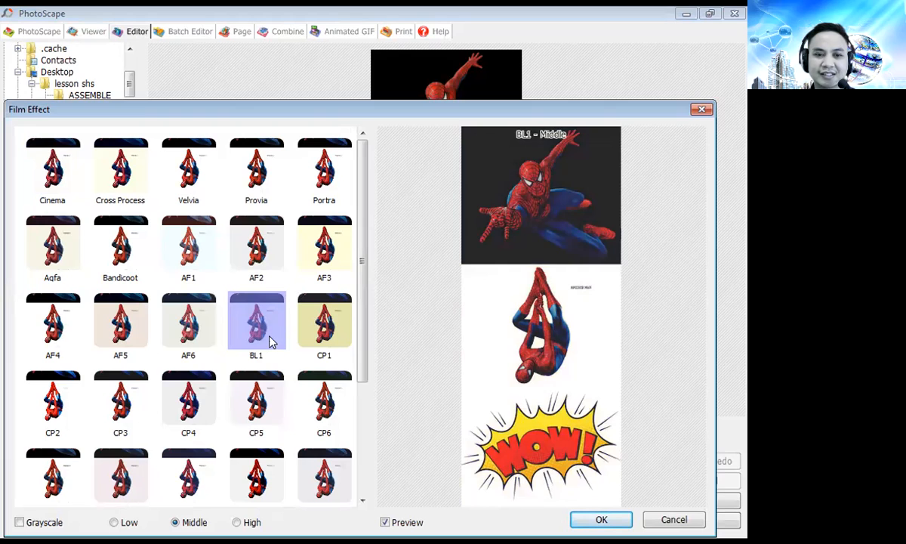
{"action": "left_click", "coordinate": [604, 520]}
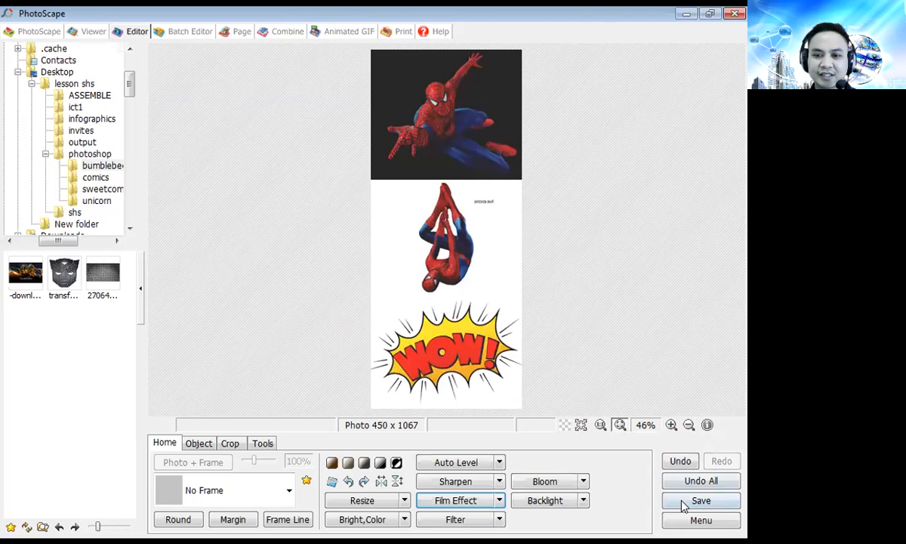
Save the edited strip as a JPEG named combine in the photoscape edits folder on the Desktop.
{"action": "left_click", "coordinate": [689, 501]}
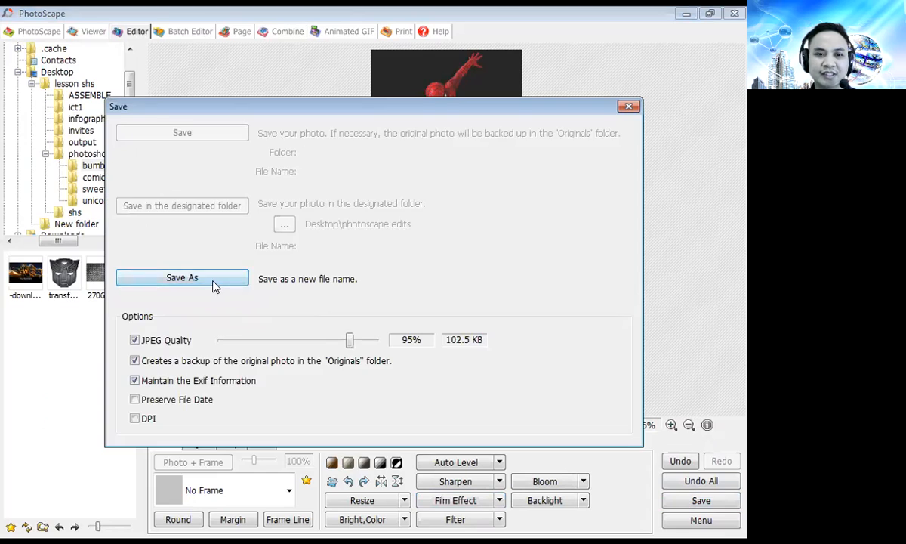
{"action": "left_click", "coordinate": [212, 280]}
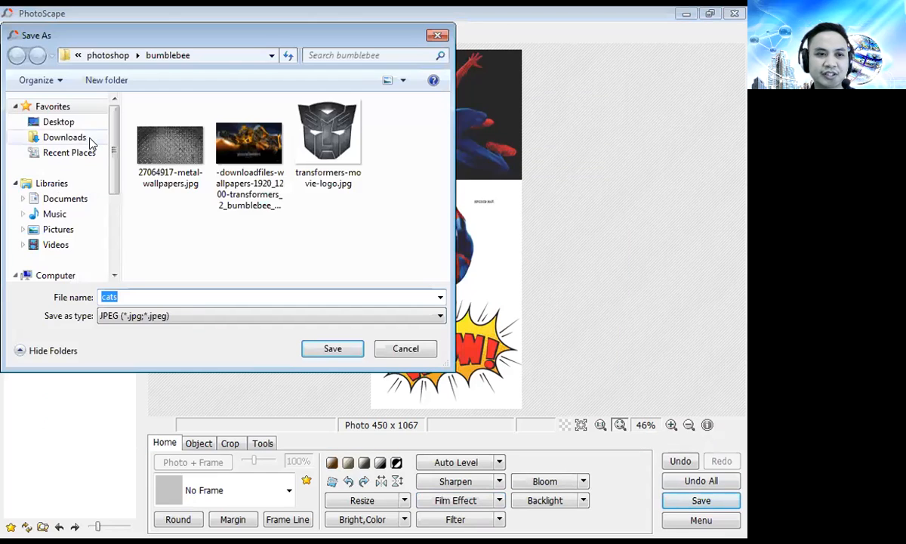
{"action": "left_click", "coordinate": [67, 124]}
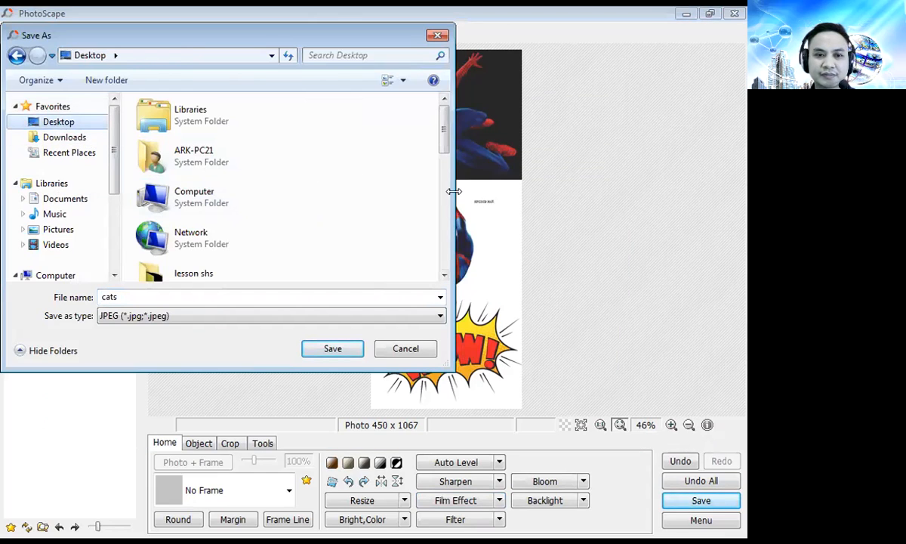
{"action": "left_click", "coordinate": [220, 216]}
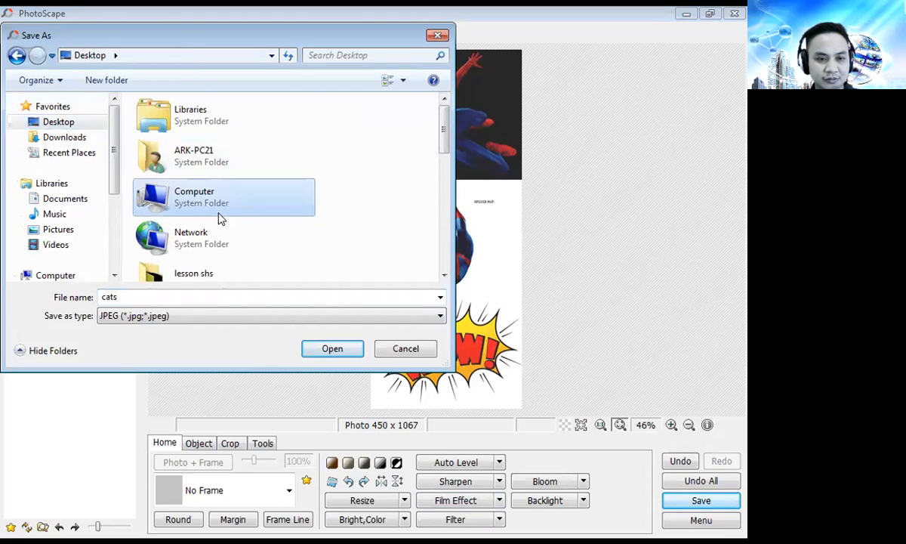
{"action": "scroll", "coordinate": [211, 189], "scroll_direction": "down", "scroll_amount": 3}
{"action": "double_click", "coordinate": [209, 119]}
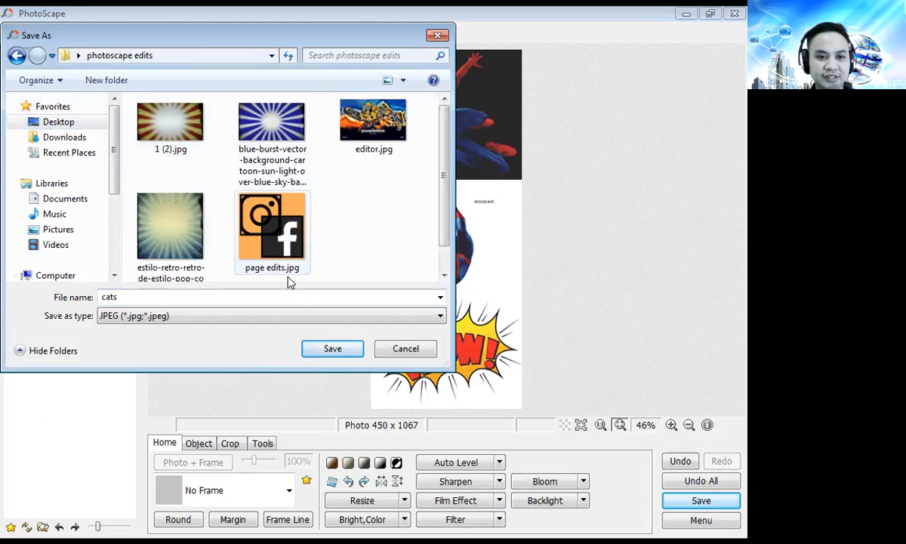
{"action": "double_click", "coordinate": [180, 297]}
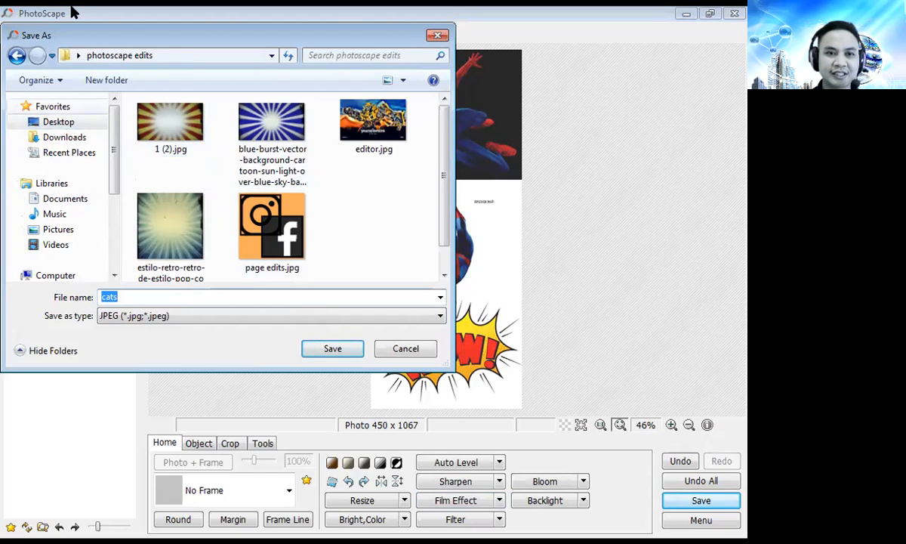
{"action": "left_click_drag", "start_coordinate": [158, 36], "coordinate": [203, 95]}
{"action": "type", "text": "combine"}
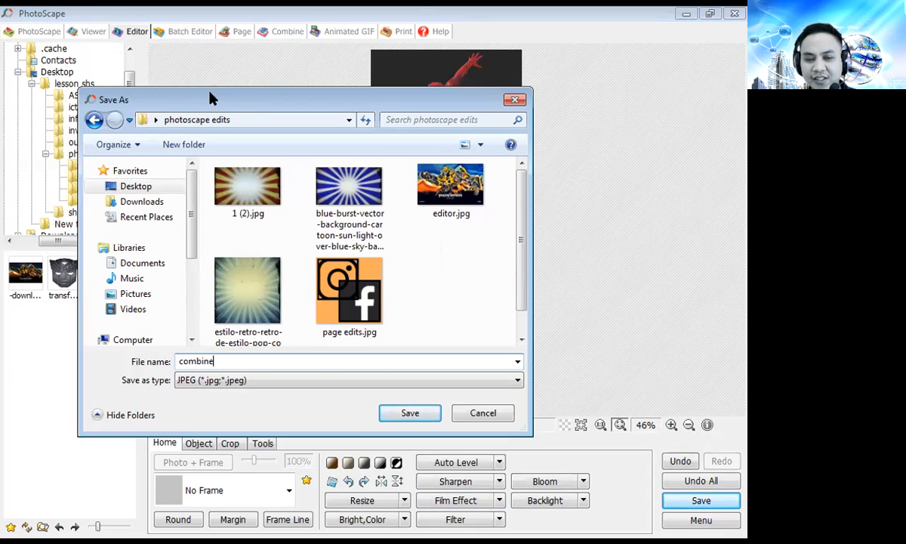
{"action": "left_click", "coordinate": [408, 412]}
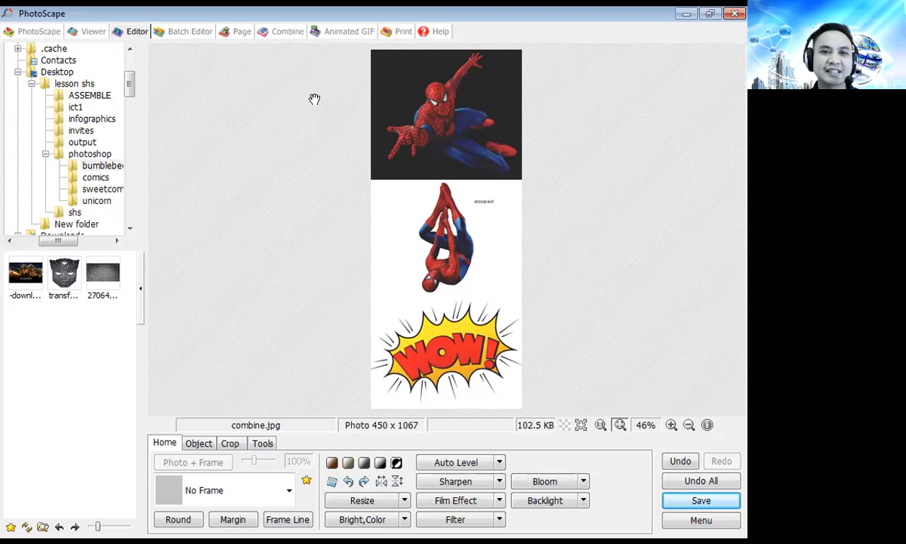
Build an animated GIF from the two Spider-Man pictures, the WOW! burst and the orange sunburst 1 (2).jpg.
{"action": "left_click", "coordinate": [339, 34]}
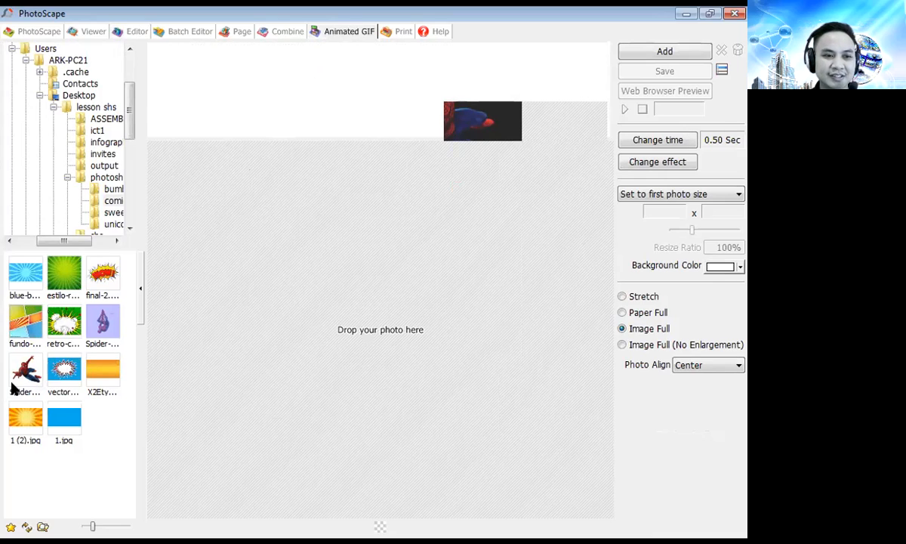
{"action": "left_click_drag", "start_coordinate": [25, 368], "coordinate": [257, 125]}
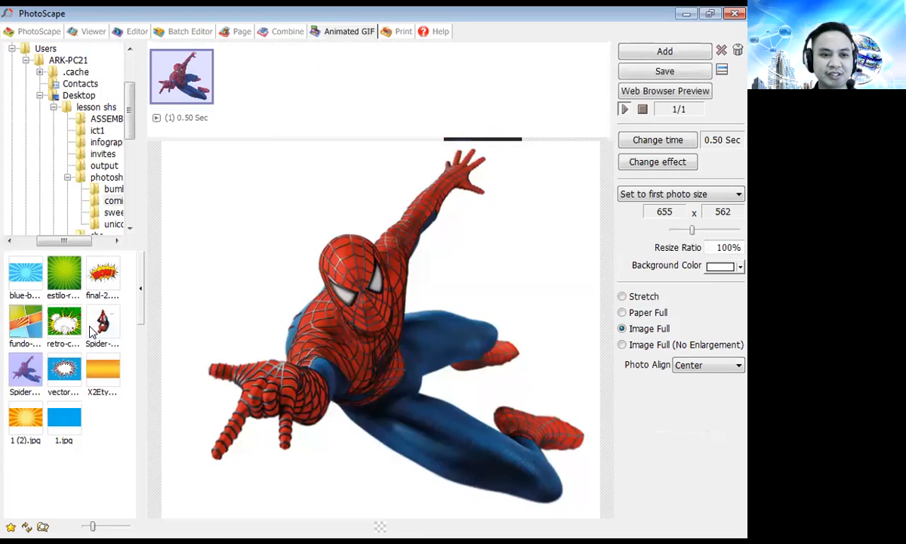
{"action": "left_click_drag", "start_coordinate": [101, 331], "coordinate": [143, 299]}
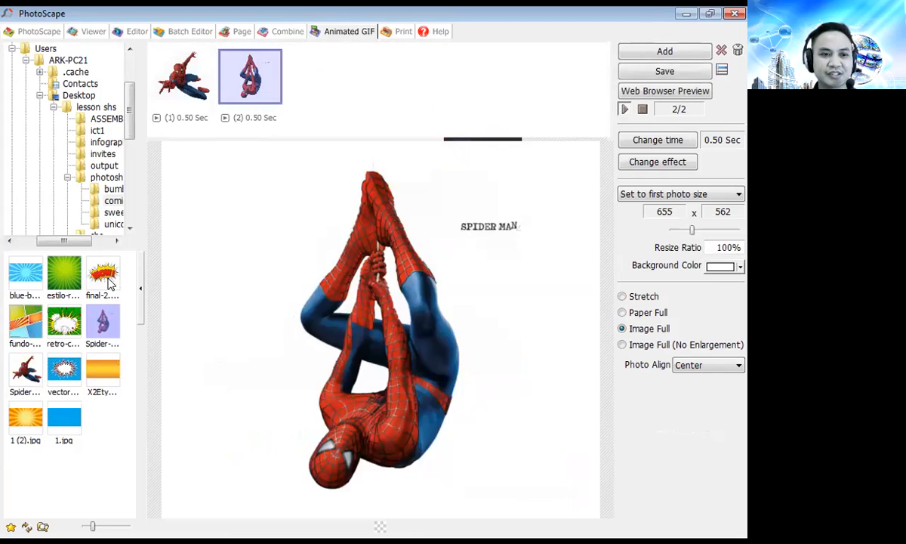
{"action": "left_click_drag", "start_coordinate": [300, 83], "coordinate": [302, 85]}
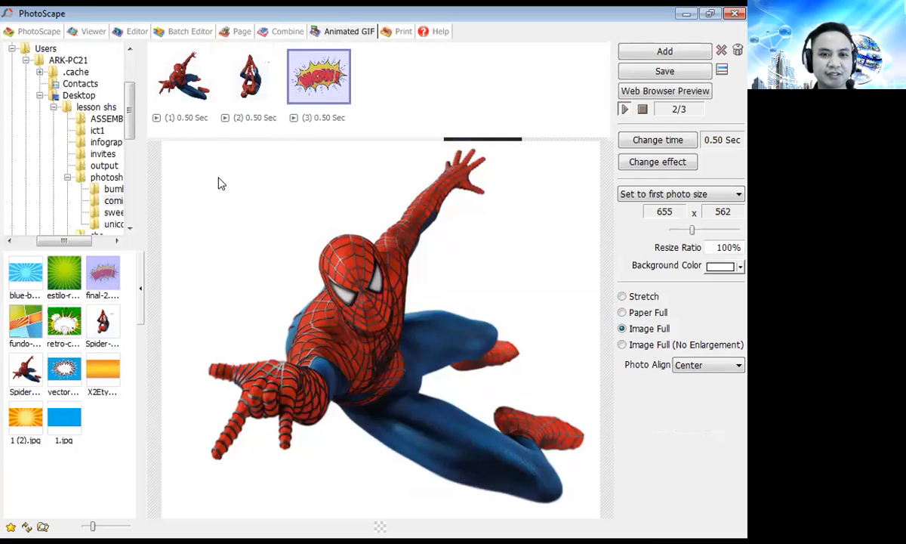
{"action": "left_click_drag", "start_coordinate": [24, 428], "coordinate": [375, 90]}
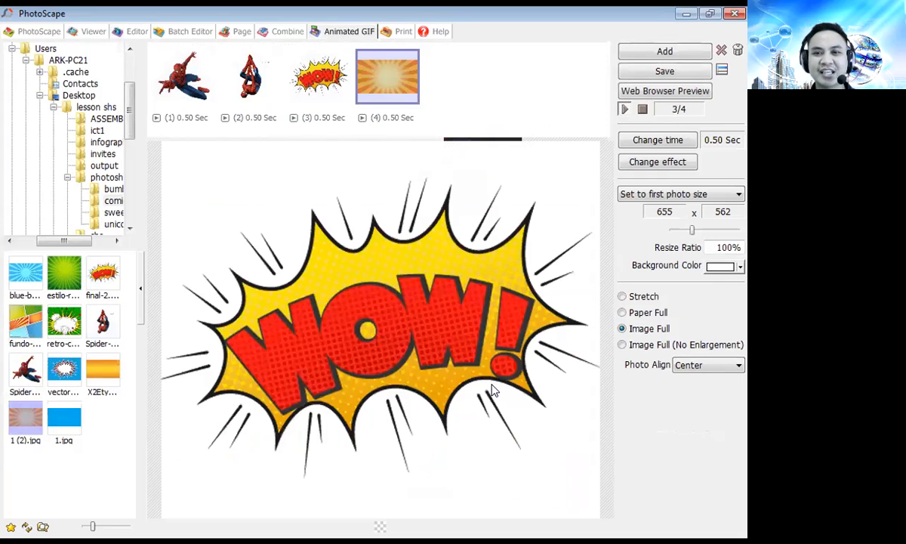
Try the Slide up and Slide down effects on all GIF frames and set the effect back to No effect.
{"action": "left_click", "coordinate": [688, 164]}
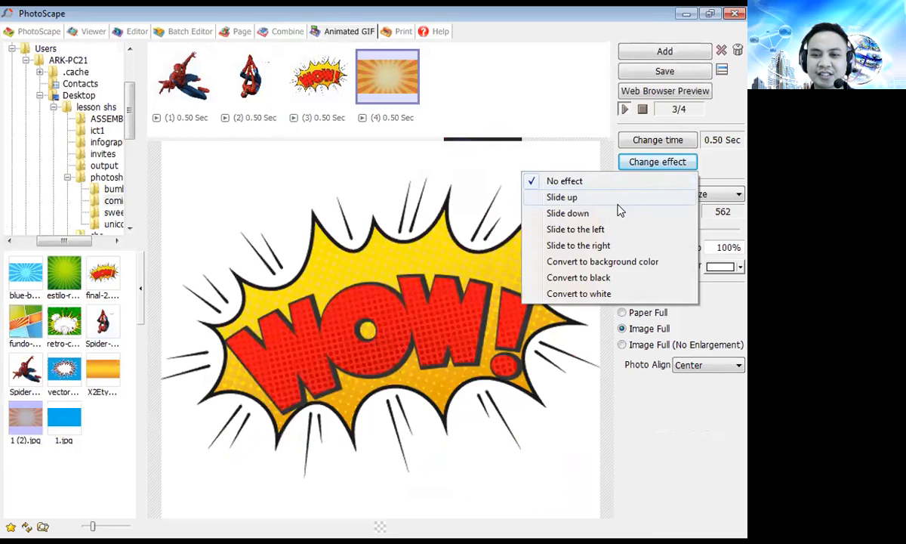
{"action": "left_click", "coordinate": [619, 199]}
{"action": "left_click", "coordinate": [662, 164]}
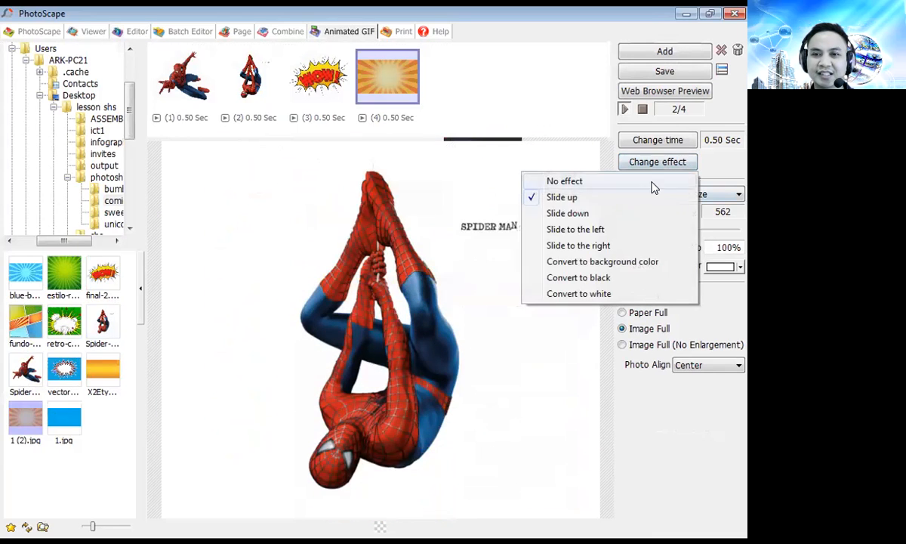
{"action": "left_click", "coordinate": [613, 215]}
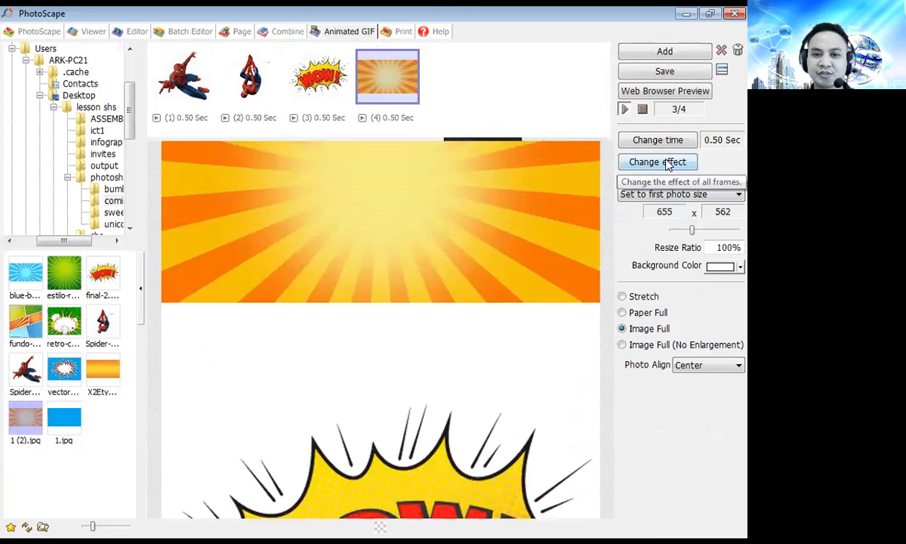
{"action": "left_click", "coordinate": [668, 165]}
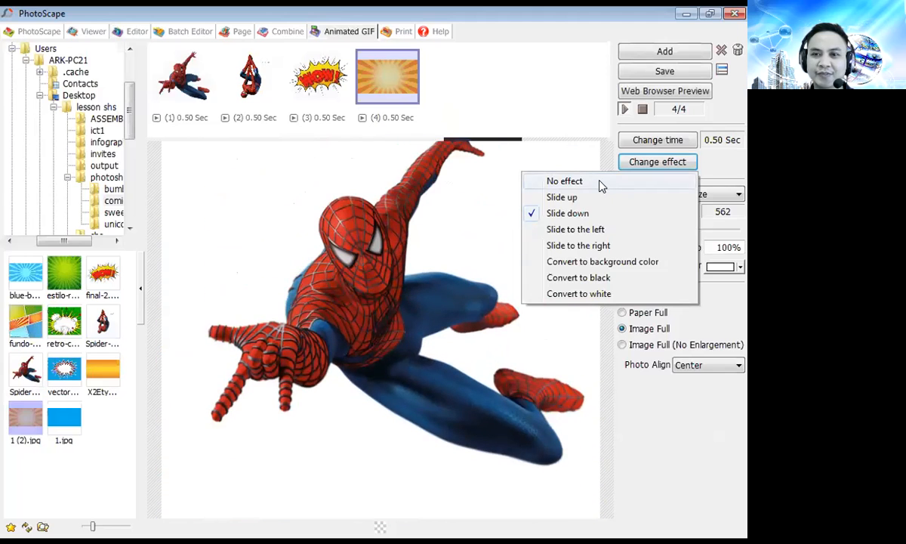
{"action": "left_click", "coordinate": [601, 182]}
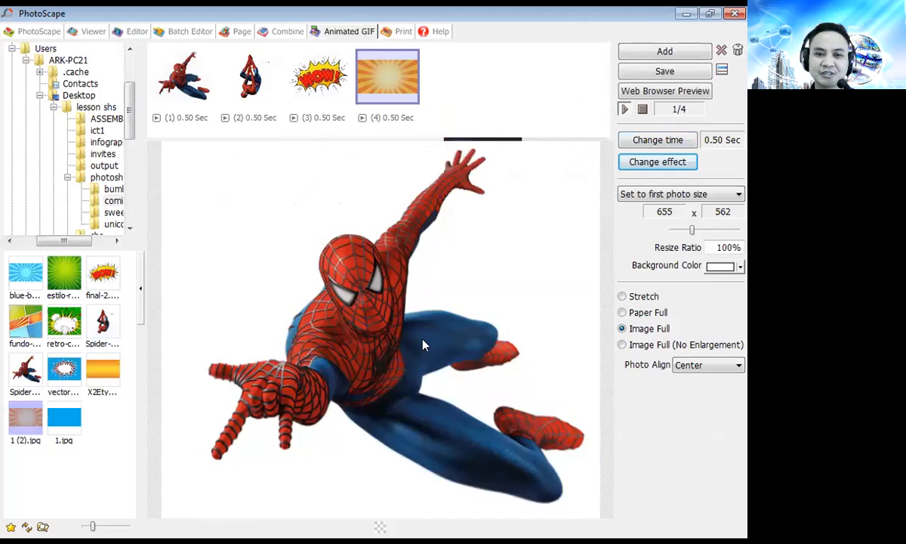
Save the animation as a GIF named anigif in the photoscape edits folder on the Desktop.
{"action": "left_click", "coordinate": [641, 79]}
{"action": "left_click", "coordinate": [335, 315]}
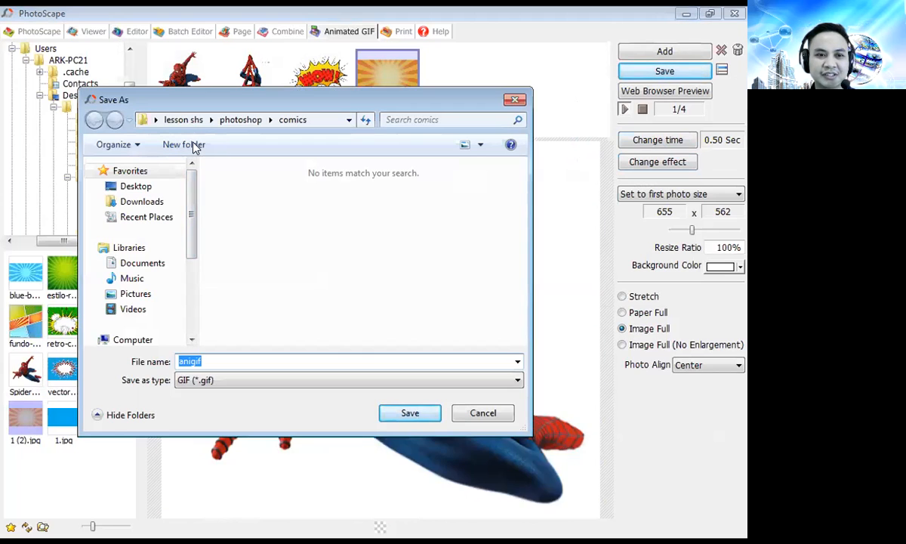
{"action": "left_click", "coordinate": [152, 188]}
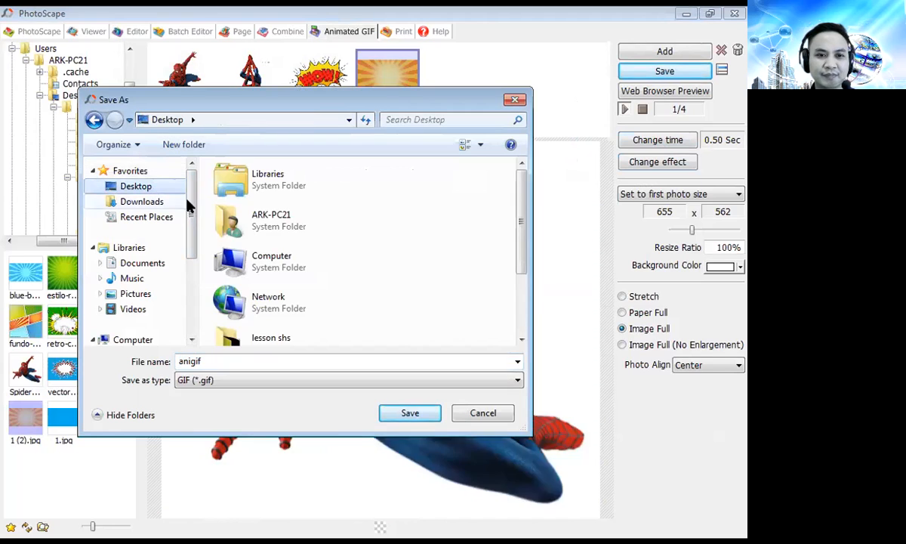
{"action": "left_click_drag", "start_coordinate": [522, 247], "coordinate": [509, 324]}
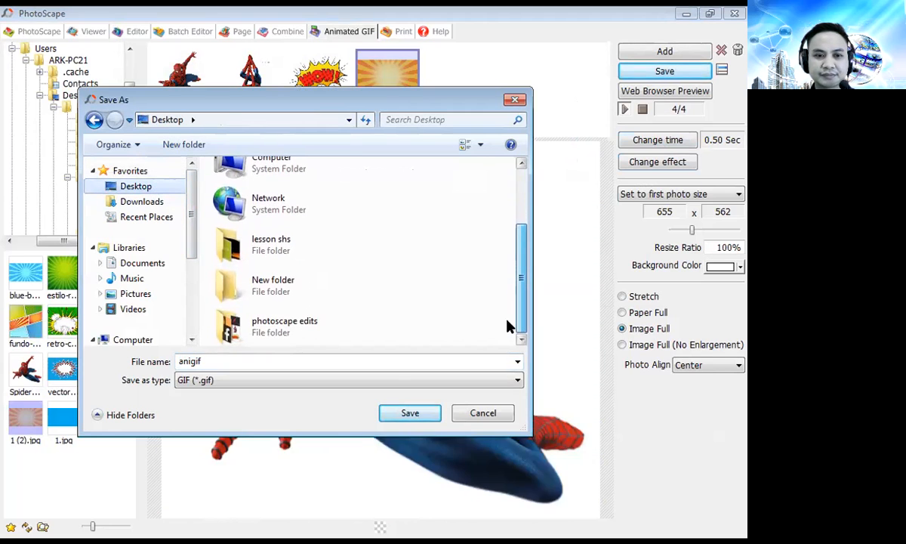
{"action": "double_click", "coordinate": [319, 340]}
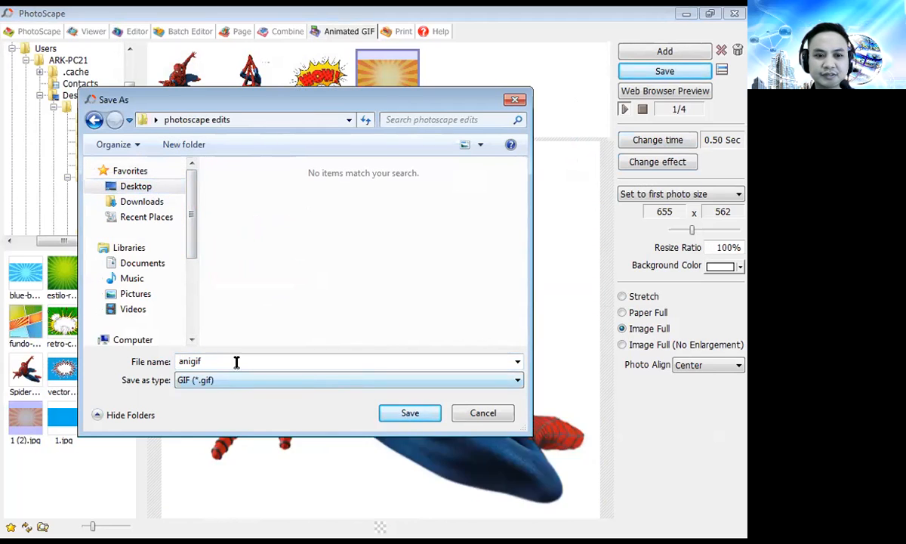
{"action": "left_click", "coordinate": [411, 413]}
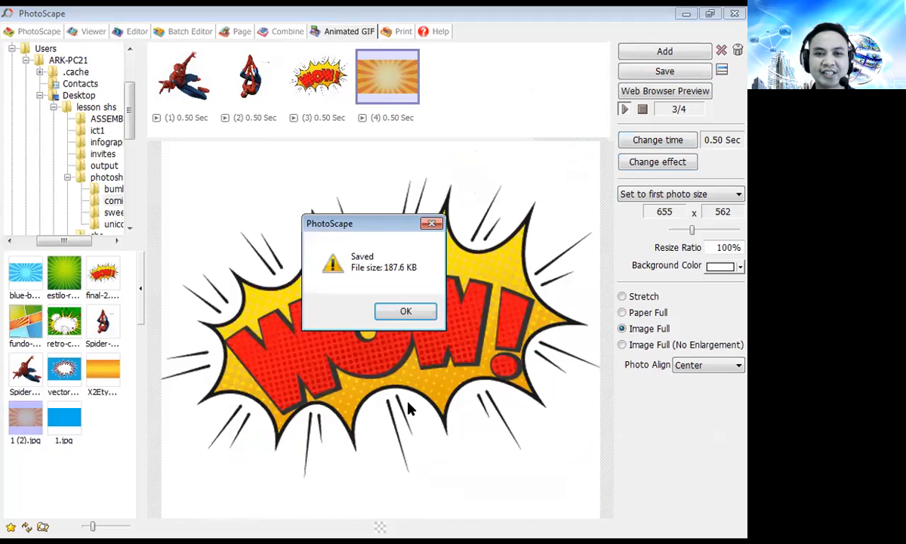
{"action": "left_click", "coordinate": [414, 311]}
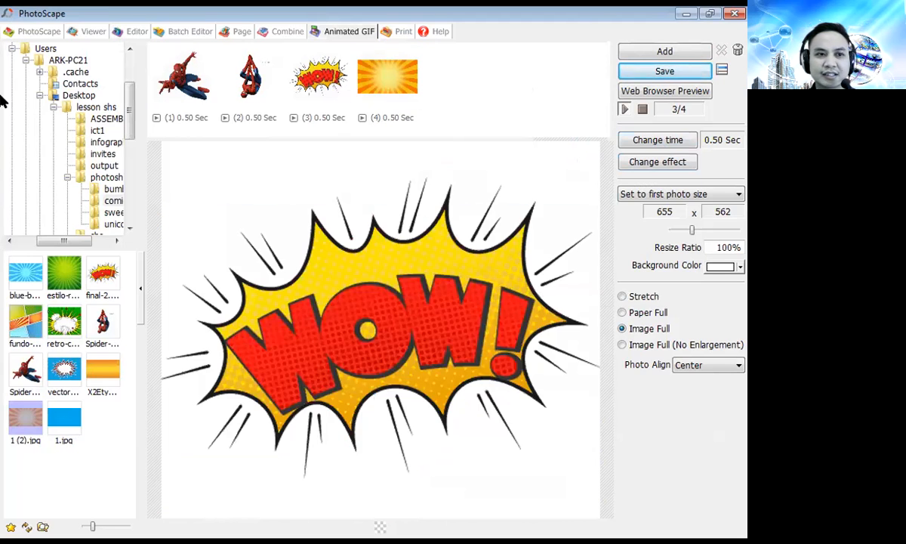
Open the Print tool and fill the page's first row with the Desktop pictures adi2.jpg, adi.jpg, ALPA.jpg and the maxre... shoe image.
{"action": "left_click", "coordinate": [34, 32]}
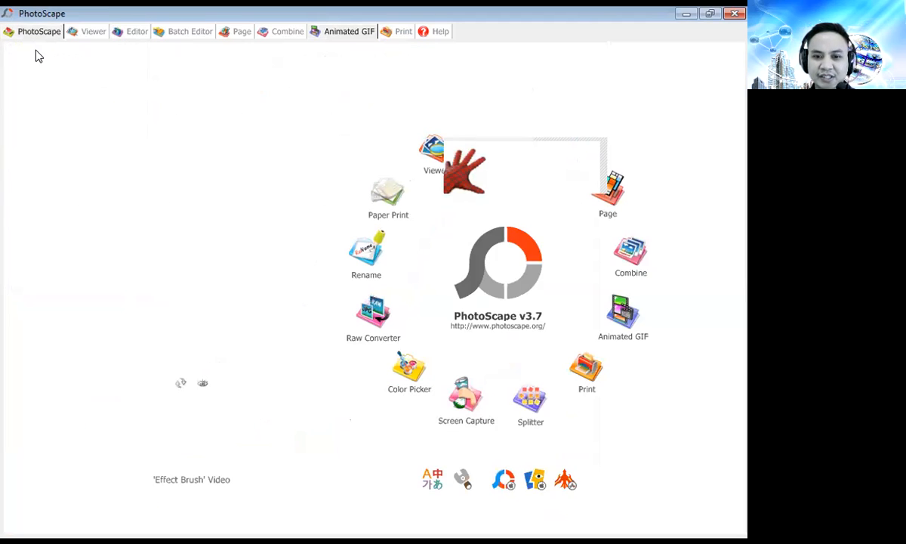
{"action": "left_click", "coordinate": [586, 374]}
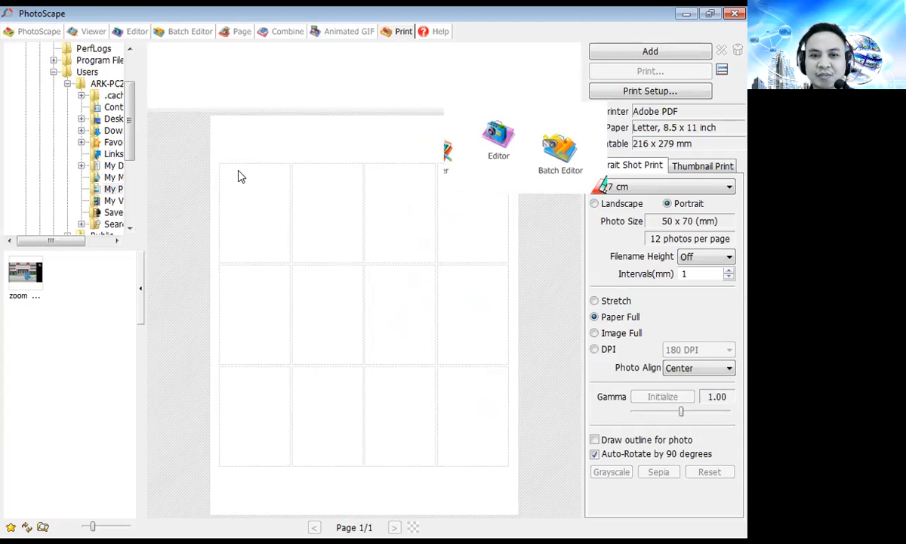
{"action": "scroll", "coordinate": [132, 127], "scroll_direction": "up", "scroll_amount": 2}
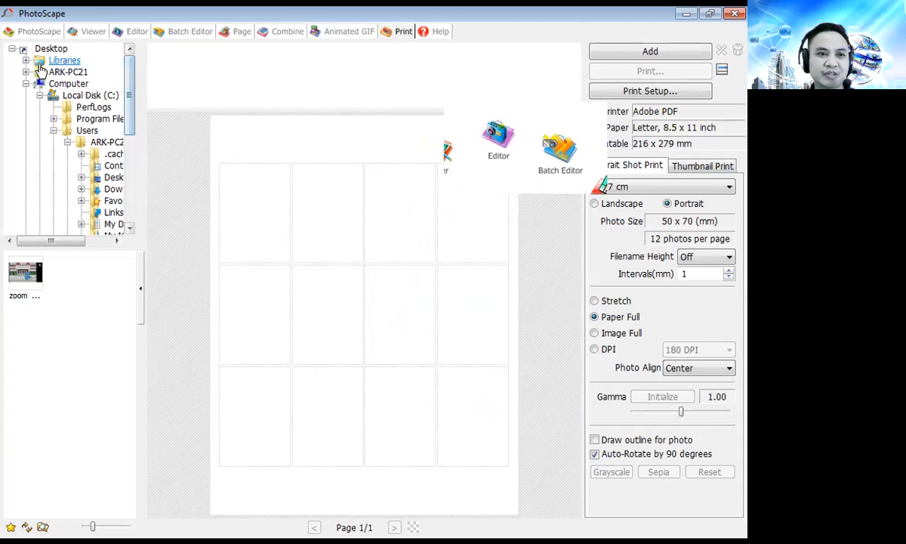
{"action": "left_click", "coordinate": [44, 50]}
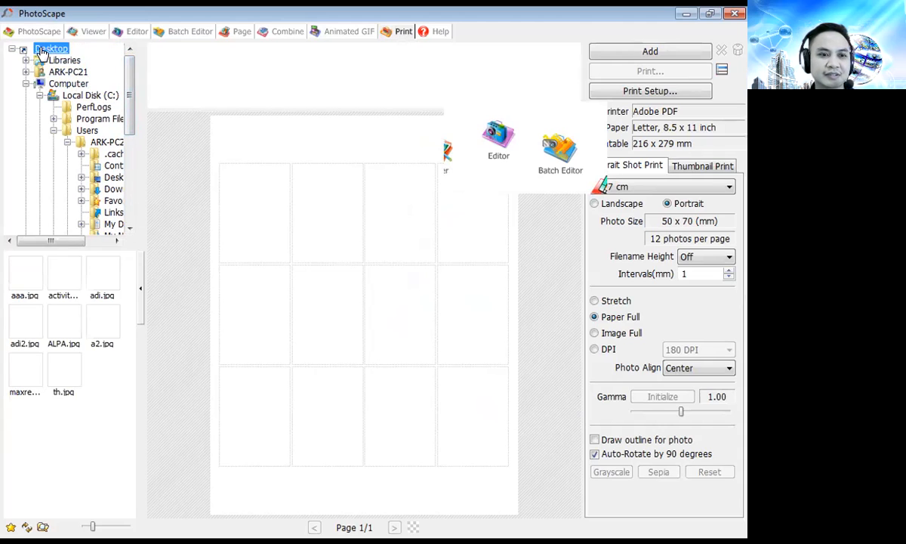
{"action": "left_click_drag", "start_coordinate": [25, 319], "coordinate": [254, 219]}
{"action": "left_click_drag", "start_coordinate": [92, 264], "coordinate": [327, 211]}
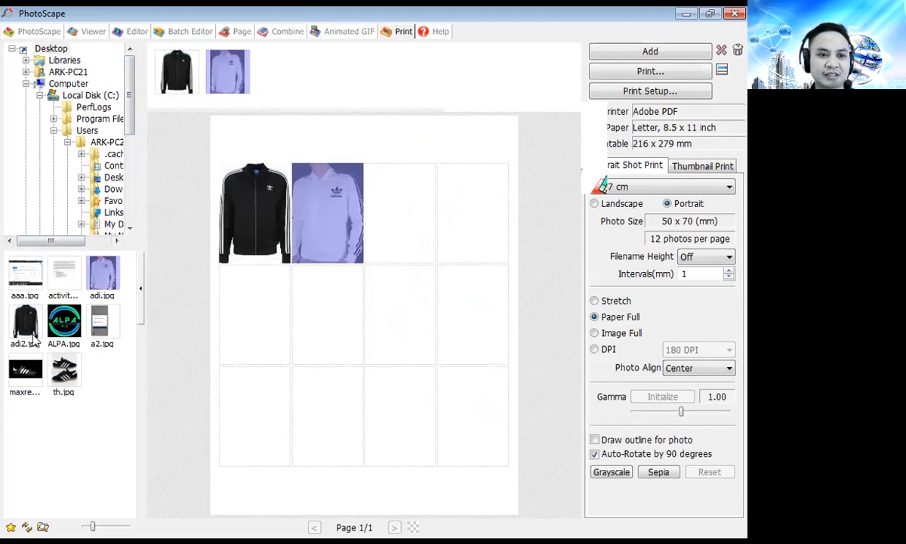
{"action": "left_click_drag", "start_coordinate": [64, 326], "coordinate": [400, 219]}
{"action": "left_click_drag", "start_coordinate": [11, 371], "coordinate": [467, 226]}
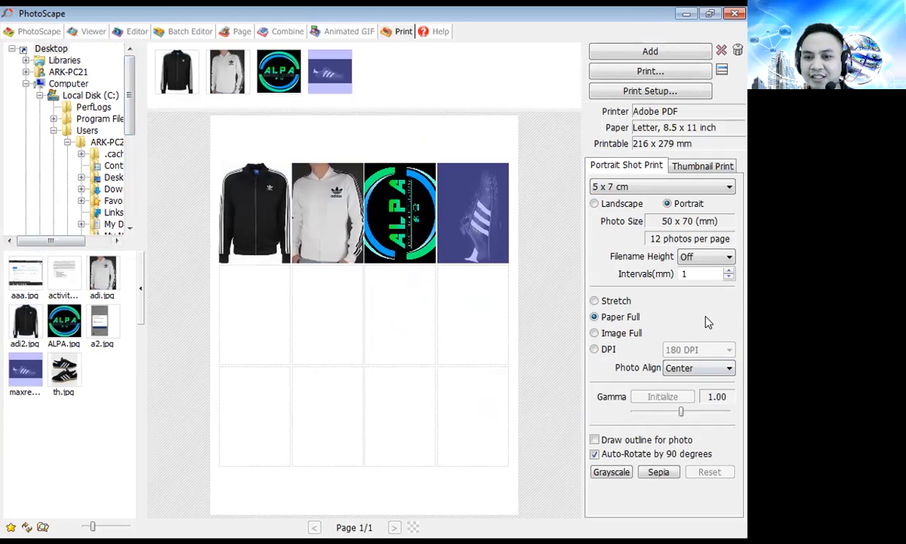
Try the 3 x 4 cm and 2.5 x 3 cm print sizes and set the photo size to 3 x 4 inch (8.9 x 10.2 cm).
{"action": "left_click", "coordinate": [648, 190]}
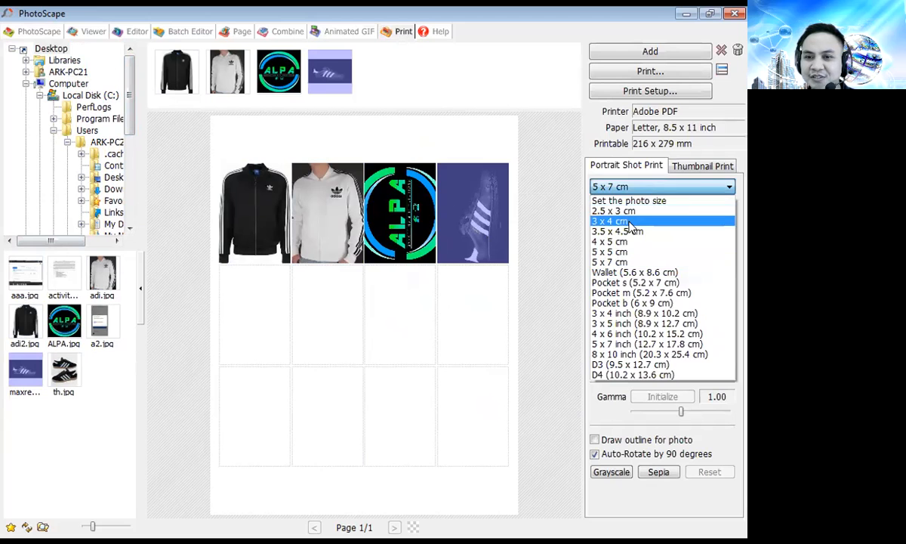
{"action": "left_click", "coordinate": [627, 221]}
{"action": "left_click", "coordinate": [637, 190]}
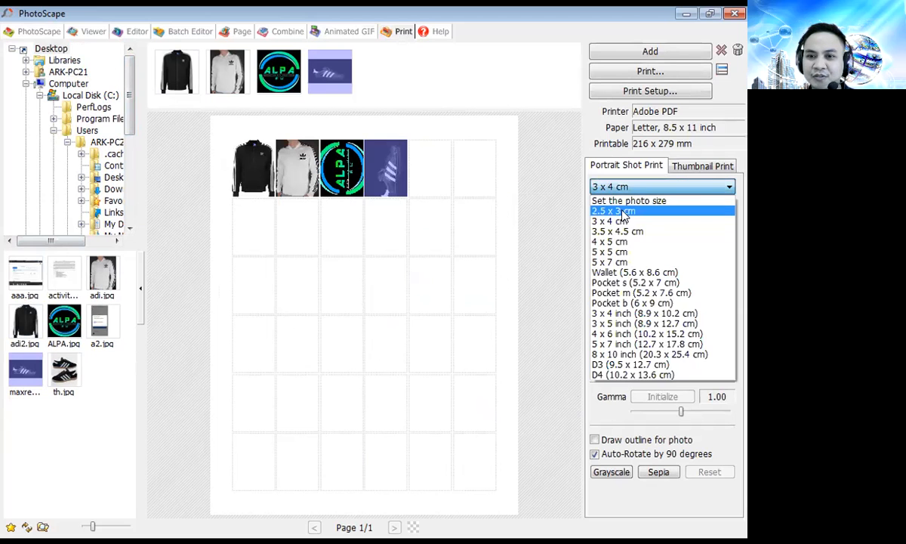
{"action": "left_click", "coordinate": [627, 210]}
{"action": "left_click", "coordinate": [634, 187]}
{"action": "left_click", "coordinate": [621, 313]}
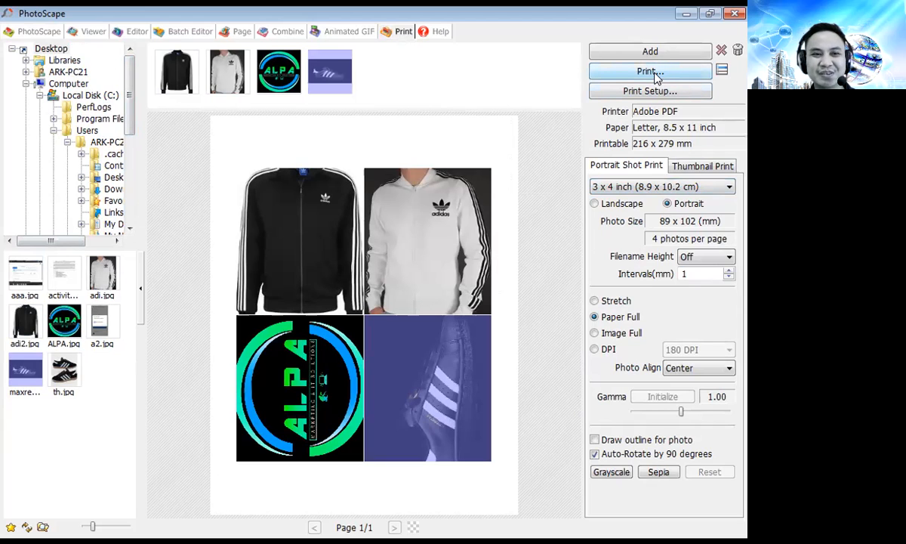
Open the Splitter tool and add Koala.jpg from the Sample Pictures folder.
{"action": "left_click", "coordinate": [32, 32]}
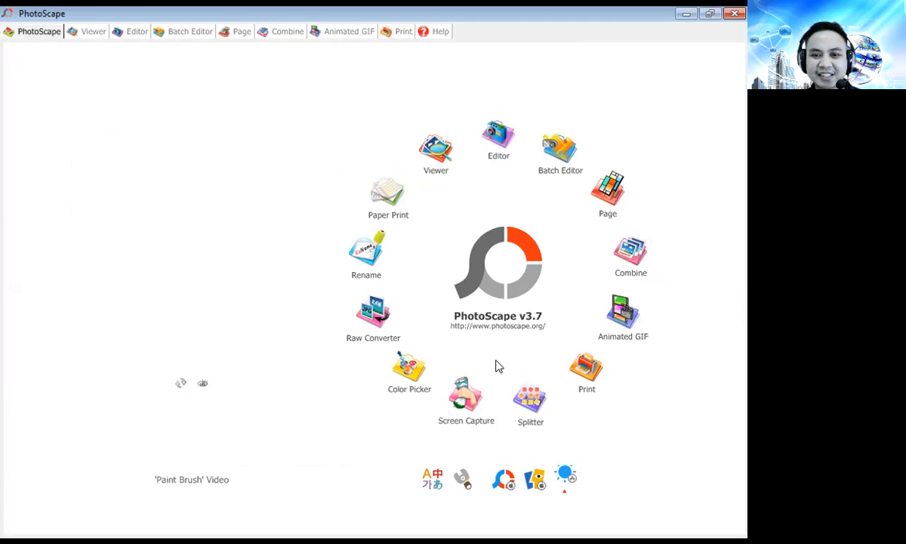
{"action": "left_click", "coordinate": [532, 411]}
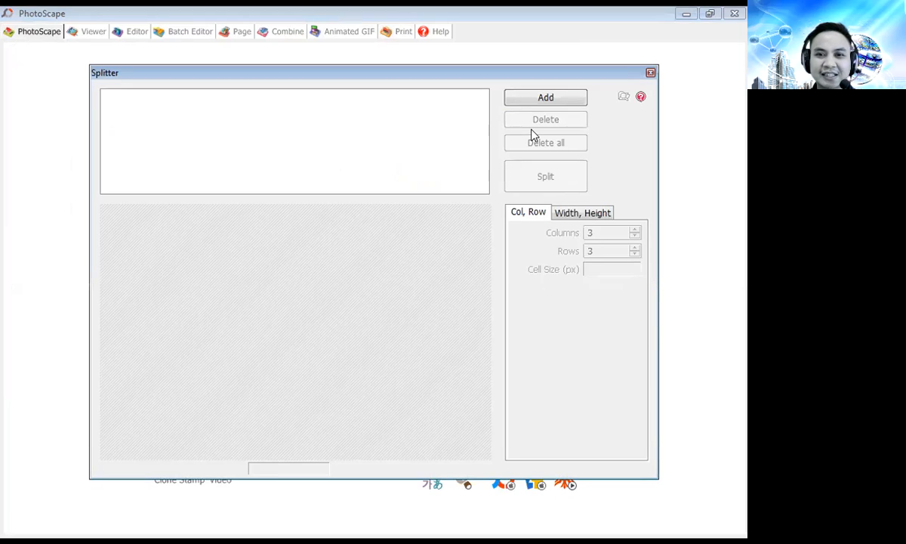
{"action": "left_click", "coordinate": [538, 99]}
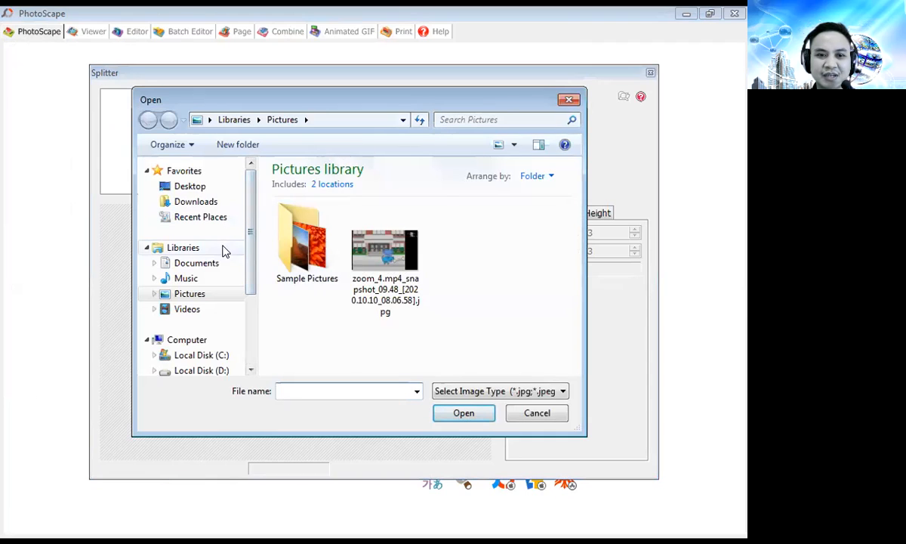
{"action": "double_click", "coordinate": [320, 257]}
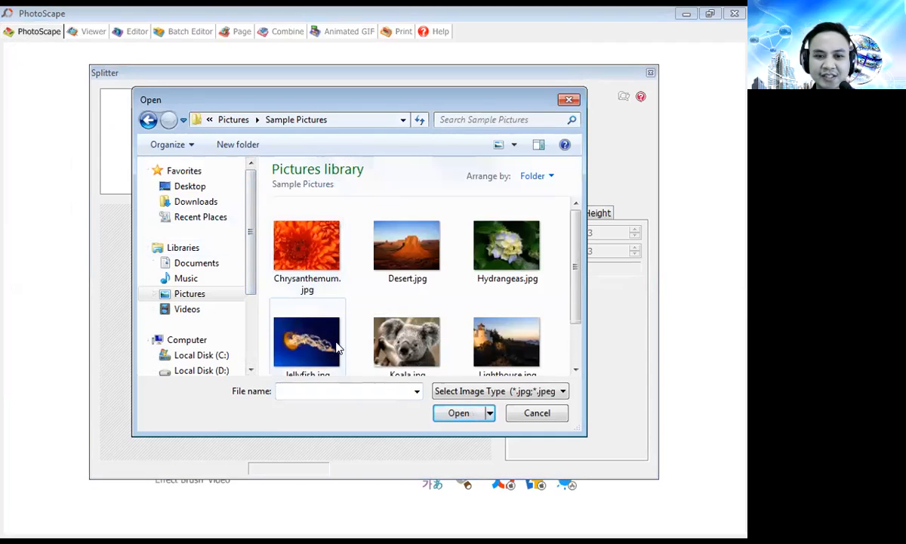
{"action": "left_click", "coordinate": [406, 341]}
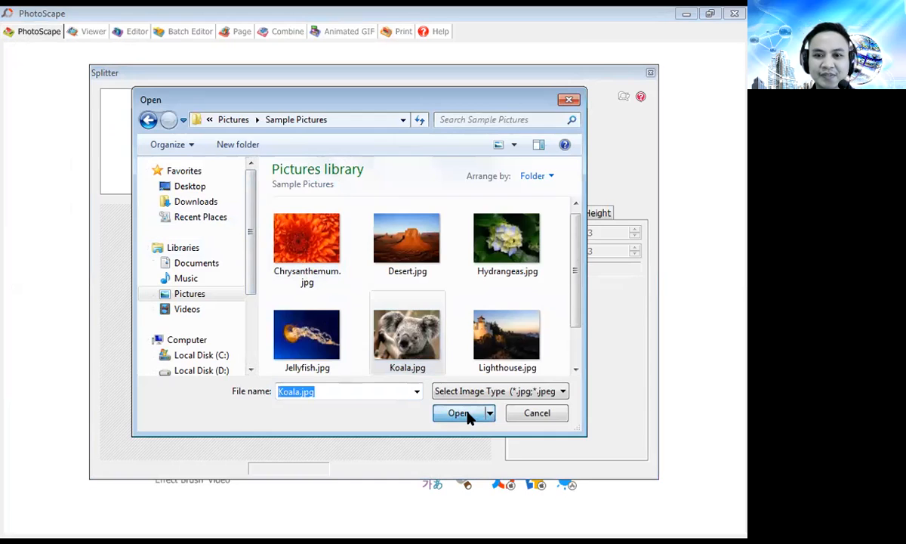
{"action": "left_click", "coordinate": [461, 413]}
Set the split photos' save location to a new folder named splitter inside photoscape edits on the Desktop.
{"action": "left_click", "coordinate": [534, 179]}
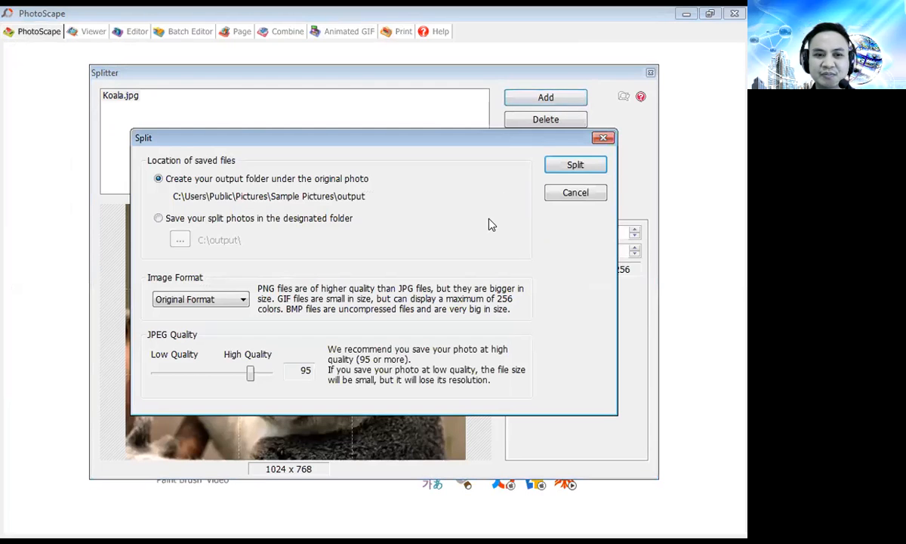
{"action": "left_click", "coordinate": [158, 219]}
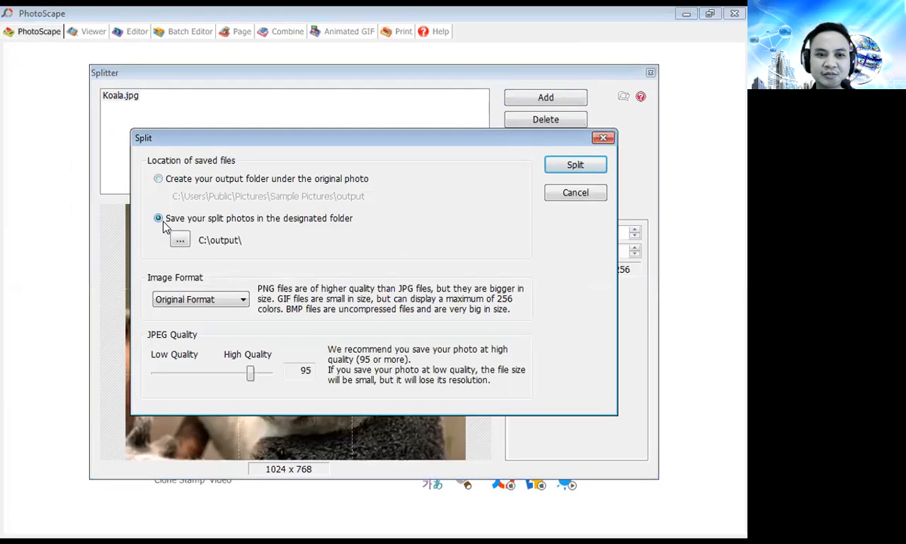
{"action": "left_click", "coordinate": [178, 238]}
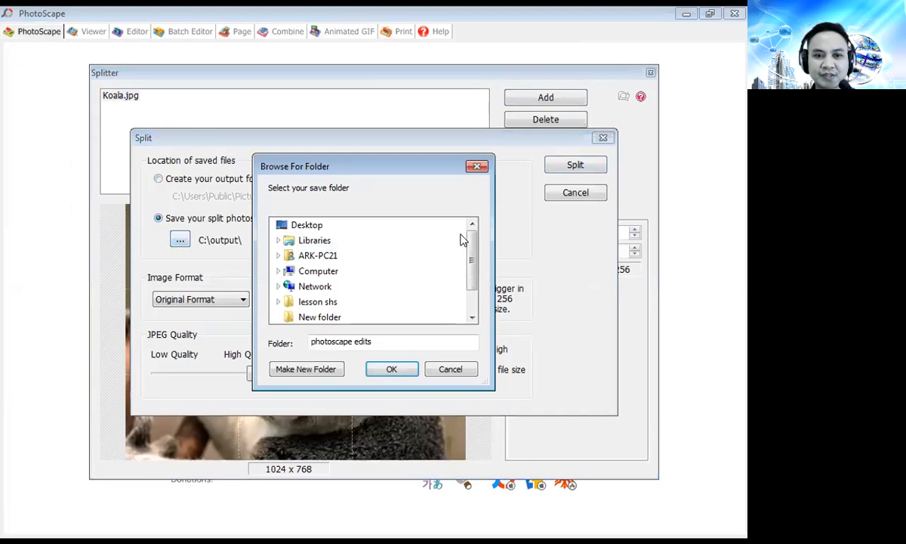
{"action": "left_click_drag", "start_coordinate": [474, 252], "coordinate": [476, 286]}
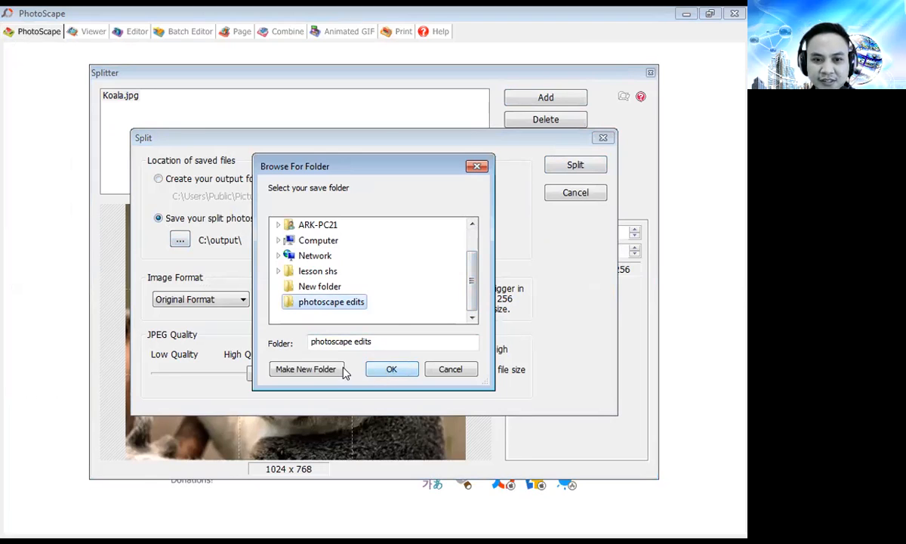
{"action": "left_click", "coordinate": [317, 369]}
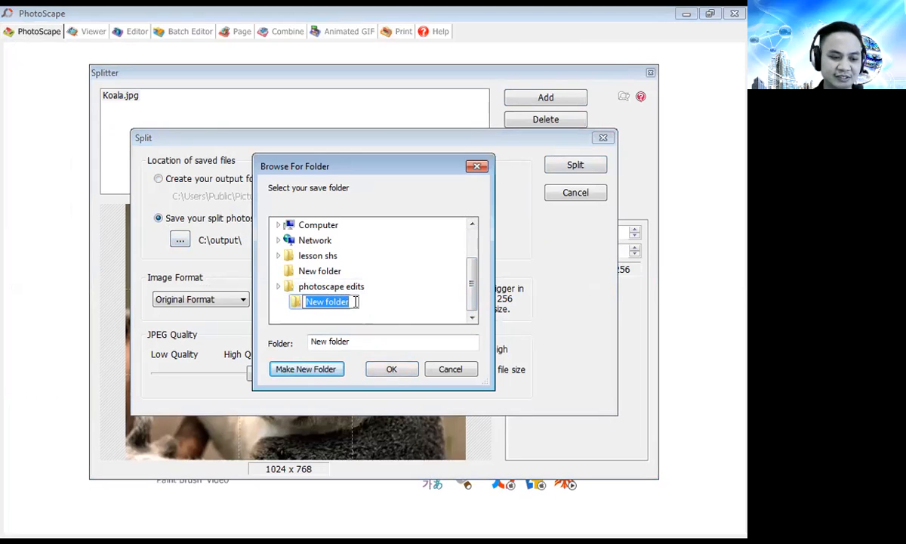
{"action": "type", "text": "splitter"}
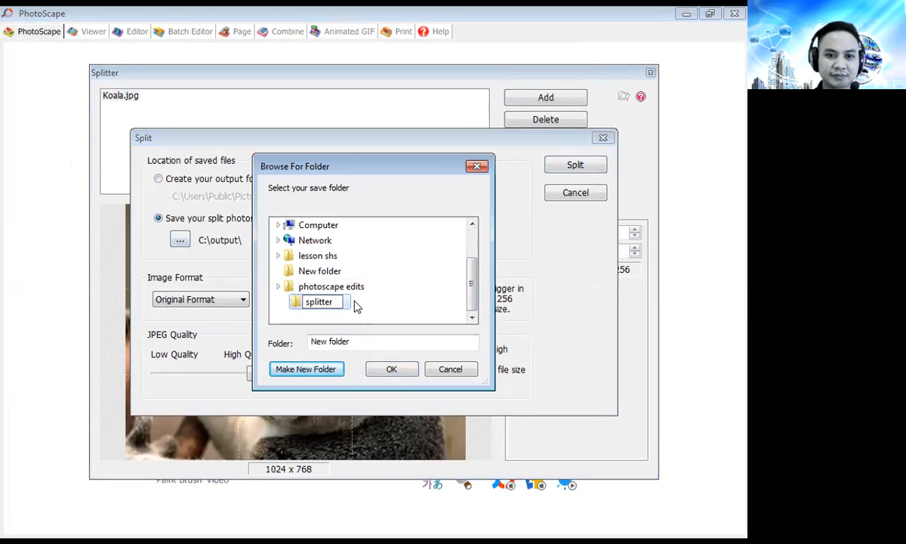
{"action": "key", "text": "Return"}
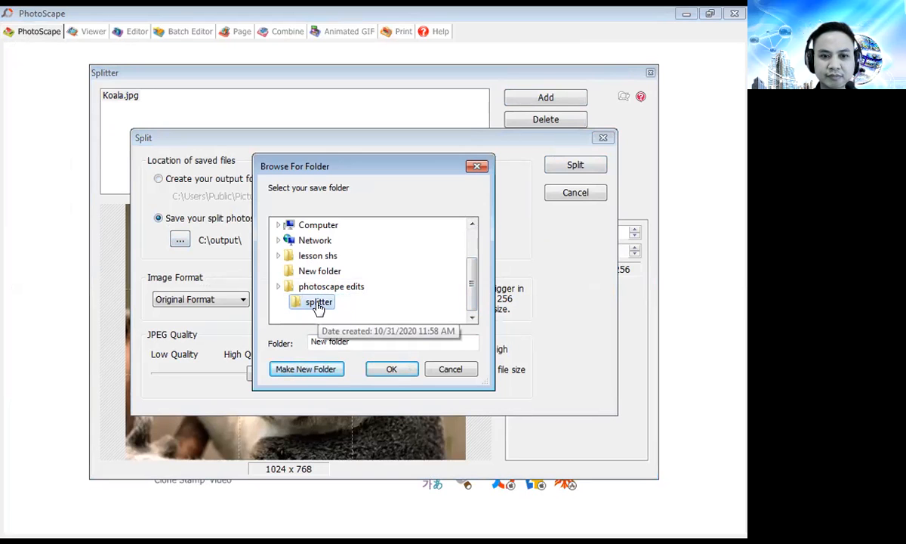
{"action": "left_click", "coordinate": [392, 369]}
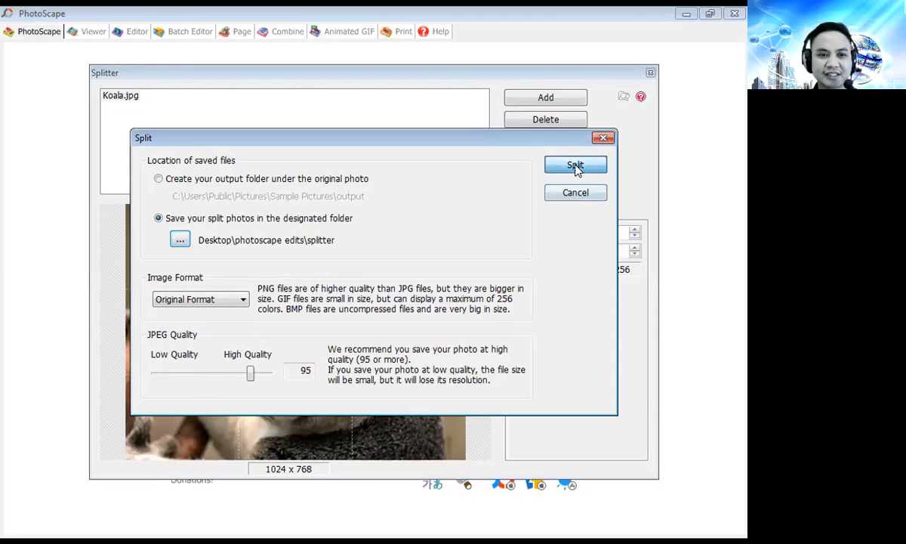
Split Koala.jpg into 3 columns and 3 rows with the original image format and close the Splitter.
{"action": "left_click", "coordinate": [576, 166]}
{"action": "left_click", "coordinate": [415, 310]}
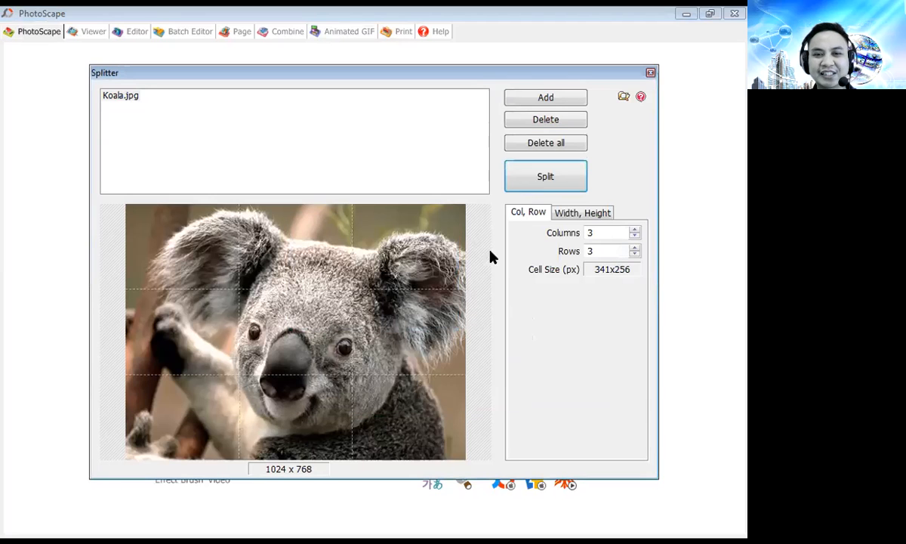
{"action": "left_click", "coordinate": [650, 73]}
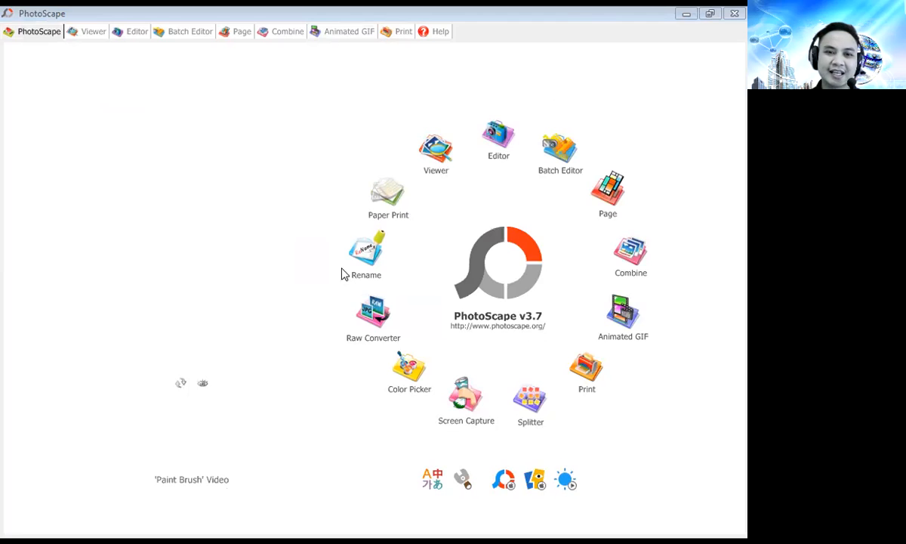
Use Screen Capture to capture the full screen and the picture viewer's image window, opening each capture in the Editor.
{"action": "left_click", "coordinate": [449, 400]}
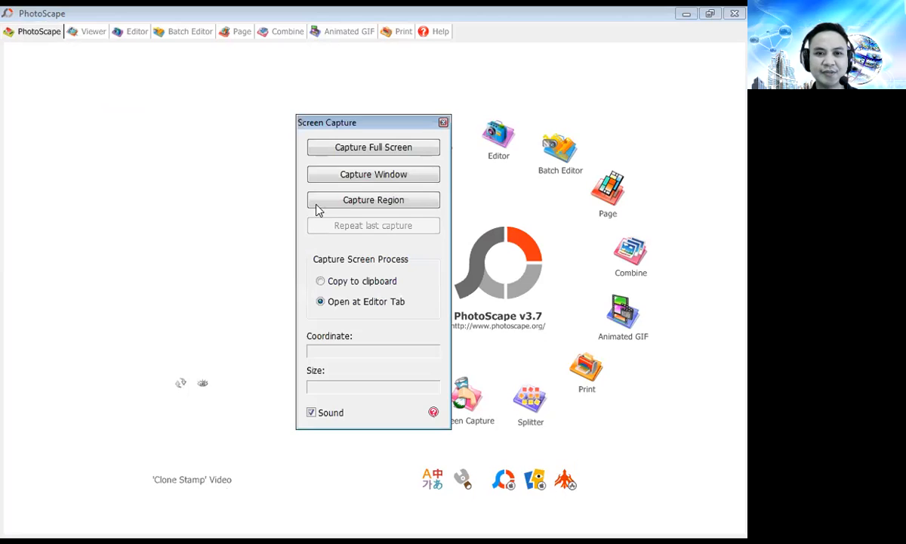
{"action": "left_click", "coordinate": [335, 157]}
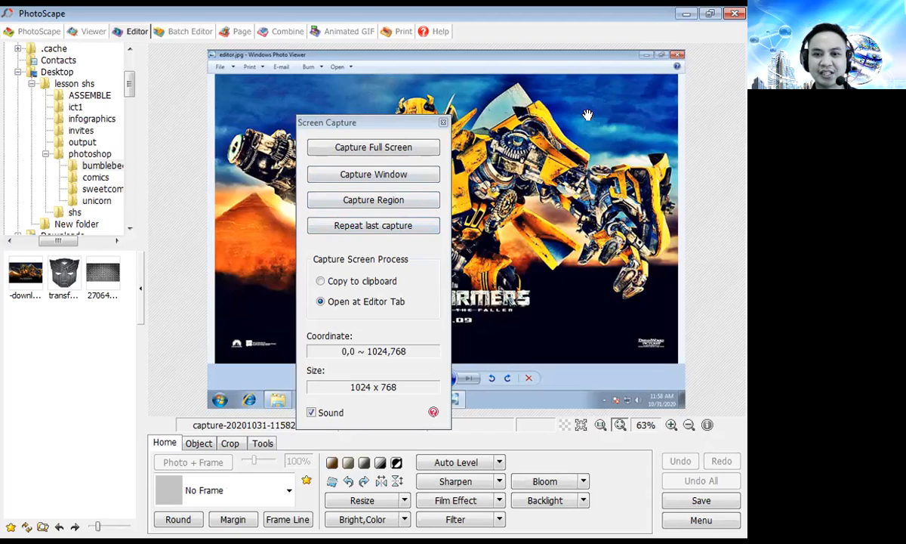
{"action": "left_click_drag", "start_coordinate": [359, 133], "coordinate": [47, 162]}
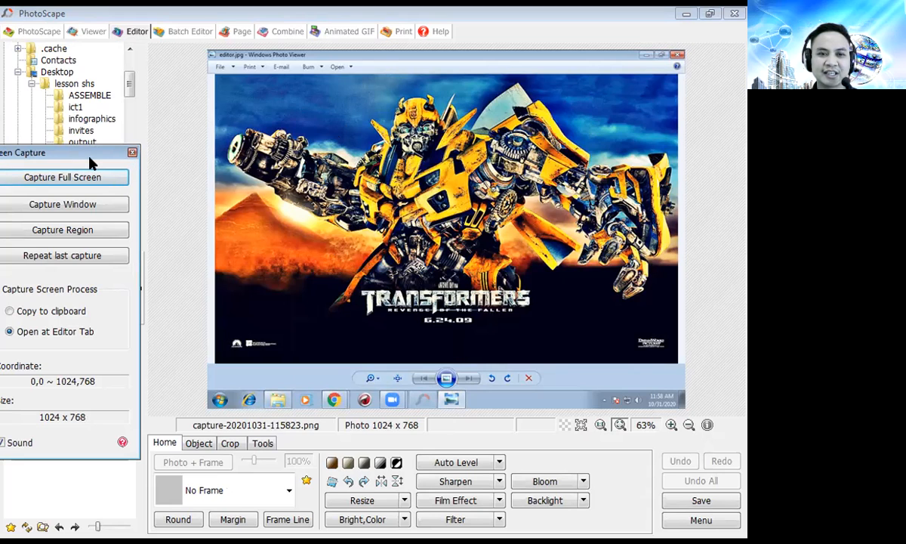
{"action": "left_click_drag", "start_coordinate": [89, 160], "coordinate": [320, 122]}
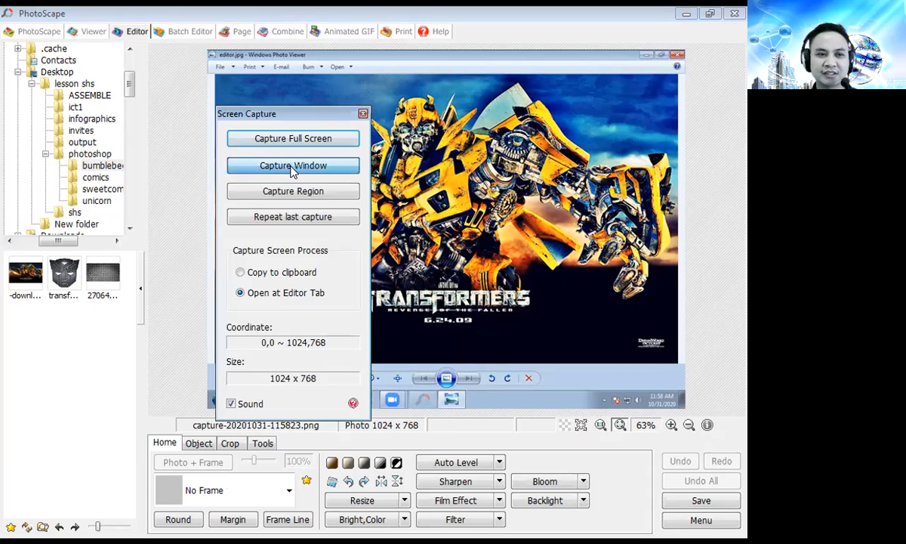
{"action": "left_click", "coordinate": [293, 171]}
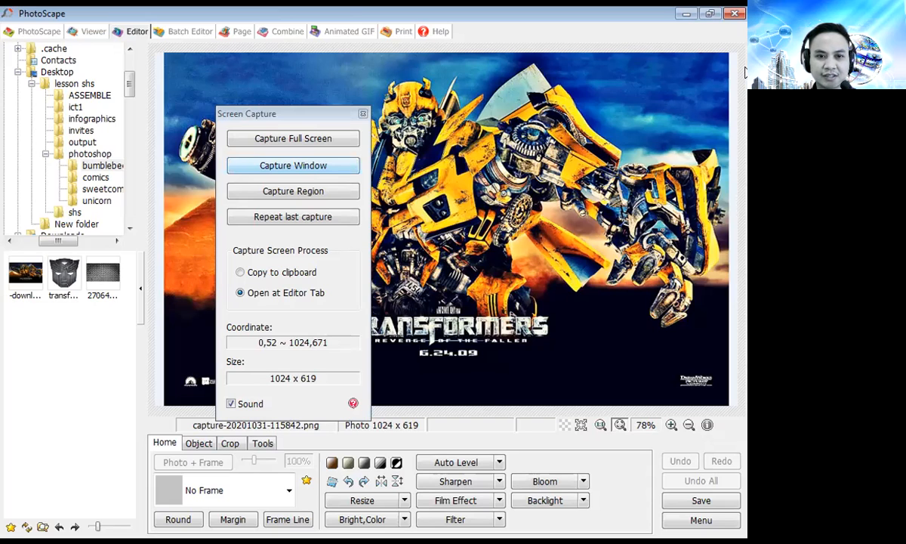
Capture the picture viewer's control bar as a window, and a region of about 349 x 372 pixels around the robot's upper body.
{"action": "left_click", "coordinate": [600, 215]}
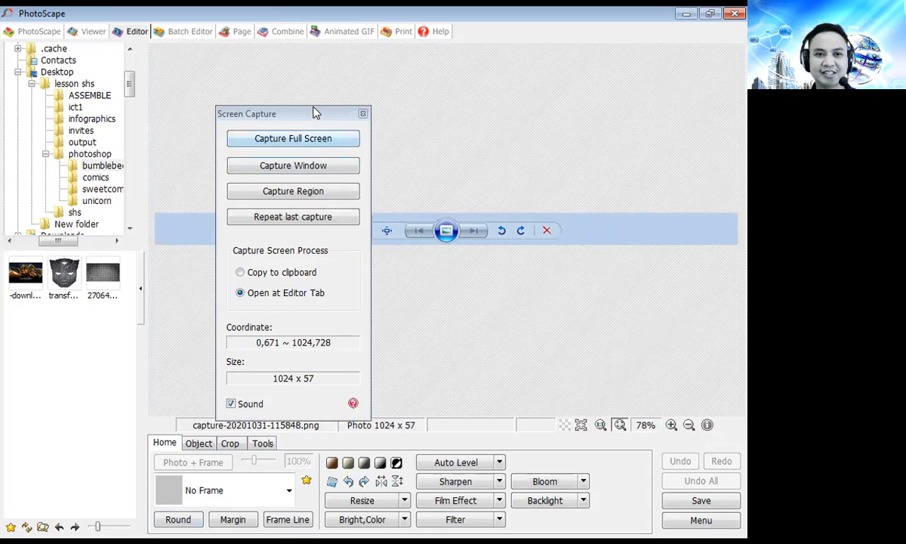
{"action": "left_click_drag", "start_coordinate": [316, 112], "coordinate": [262, 87]}
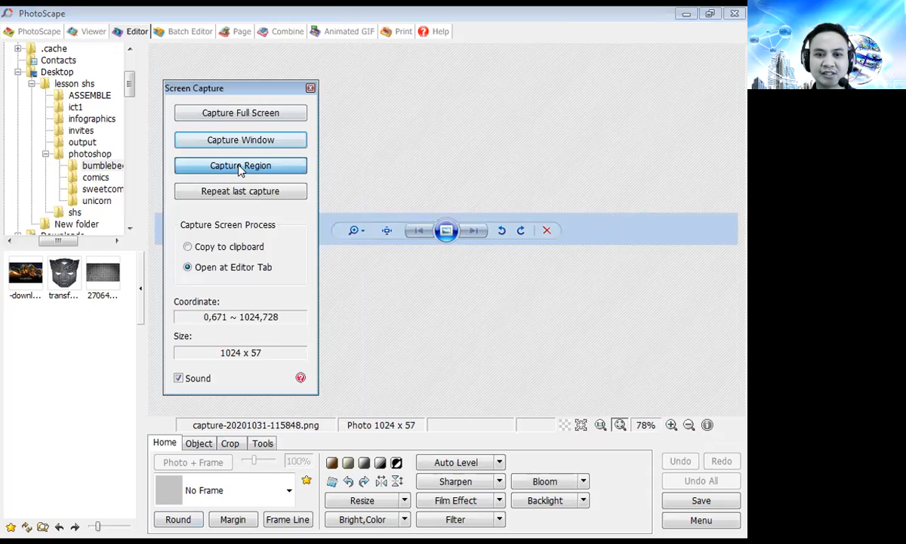
{"action": "left_click", "coordinate": [240, 169]}
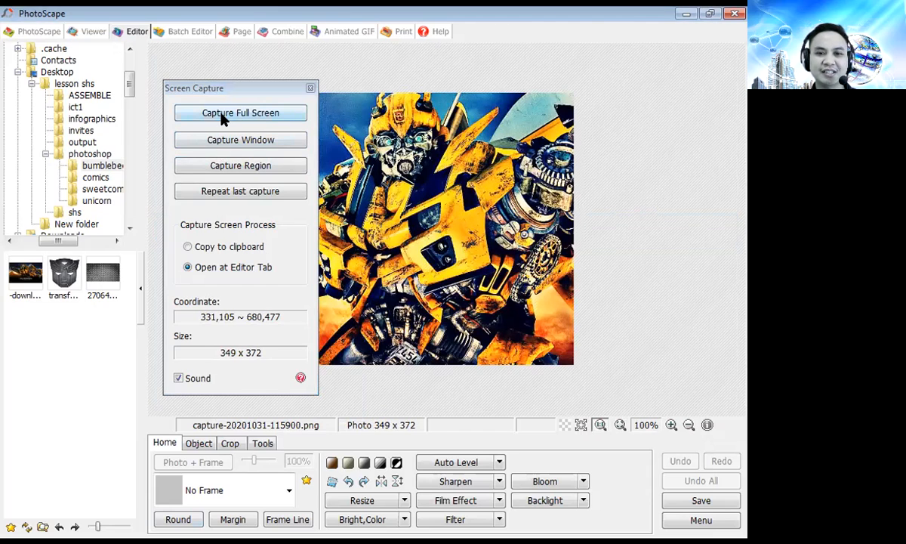
Capture the full screen into the Editor and close the Screen Capture tool.
{"action": "left_click", "coordinate": [221, 115]}
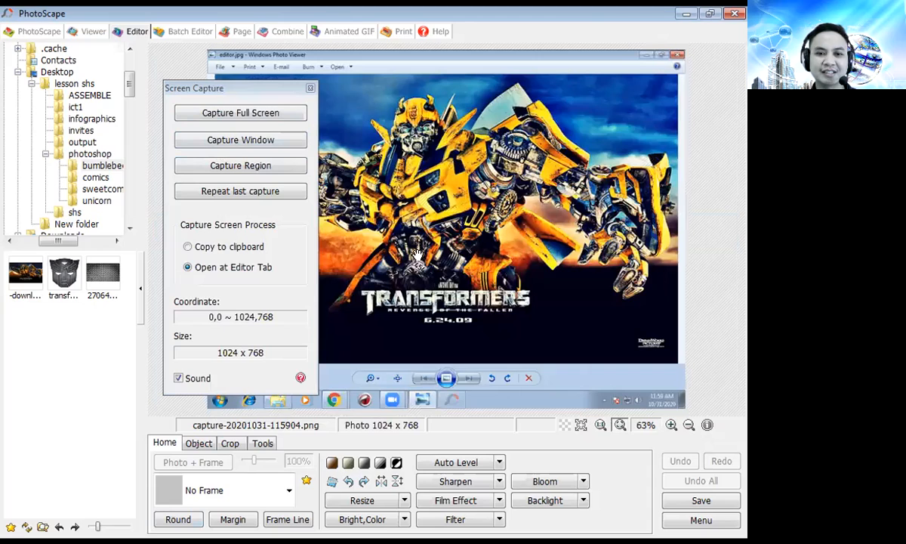
{"action": "left_click", "coordinate": [311, 88]}
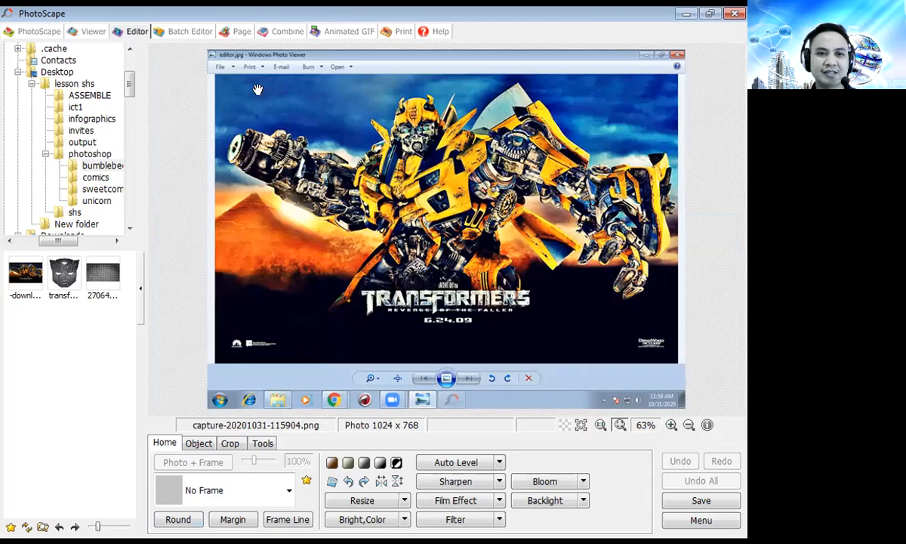
{"action": "left_click", "coordinate": [671, 495]}
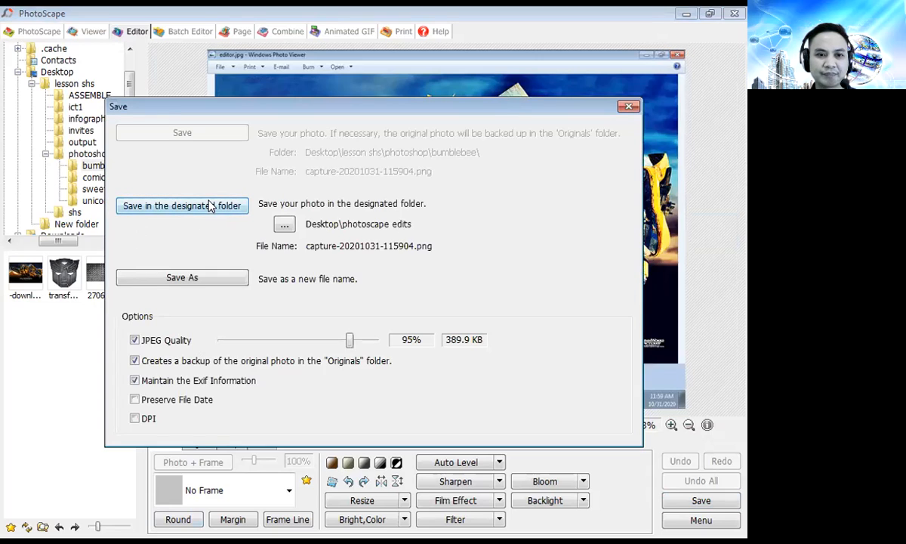
{"action": "left_click", "coordinate": [202, 278]}
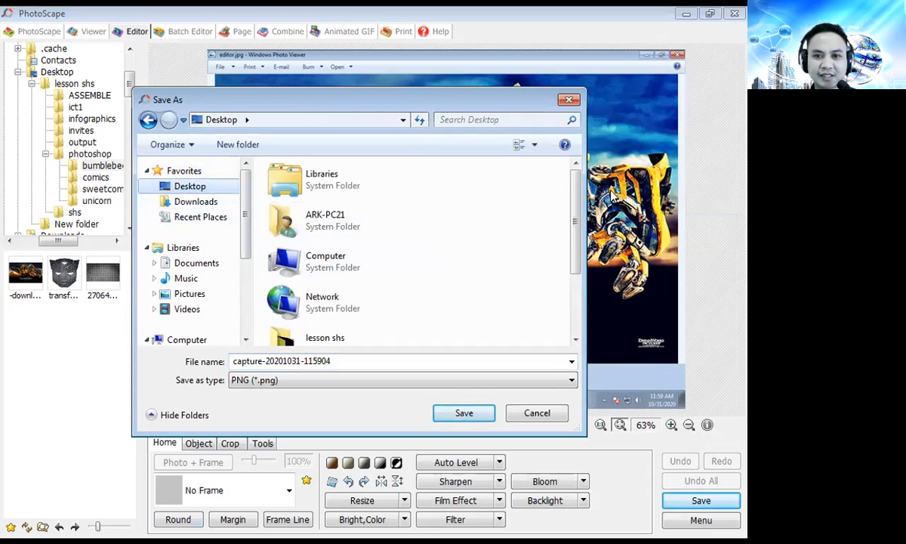
{"action": "left_click_drag", "start_coordinate": [577, 209], "coordinate": [584, 261]}
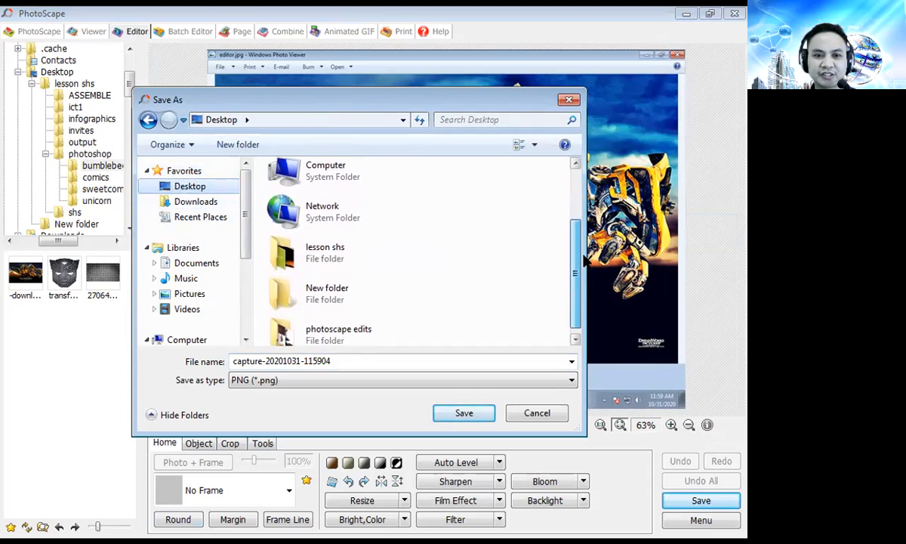
{"action": "double_click", "coordinate": [381, 341]}
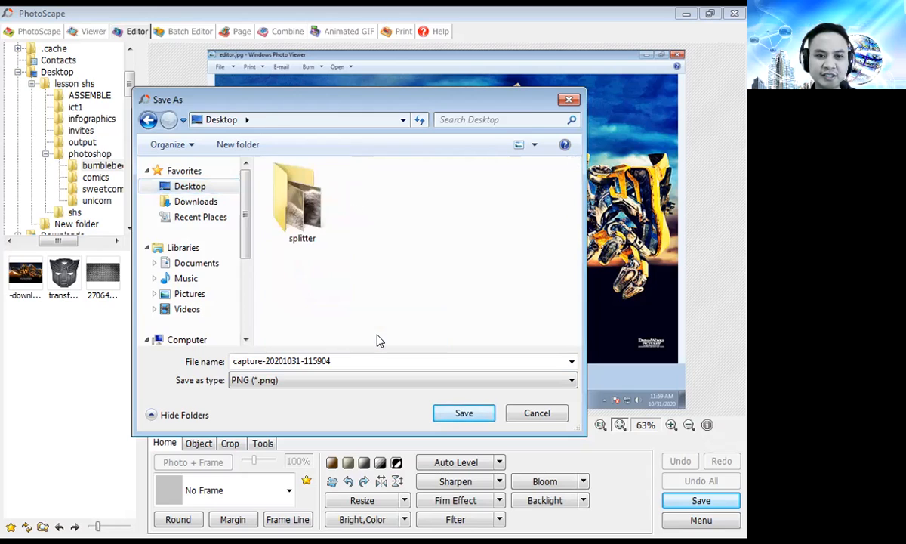
{"action": "double_click", "coordinate": [313, 360]}
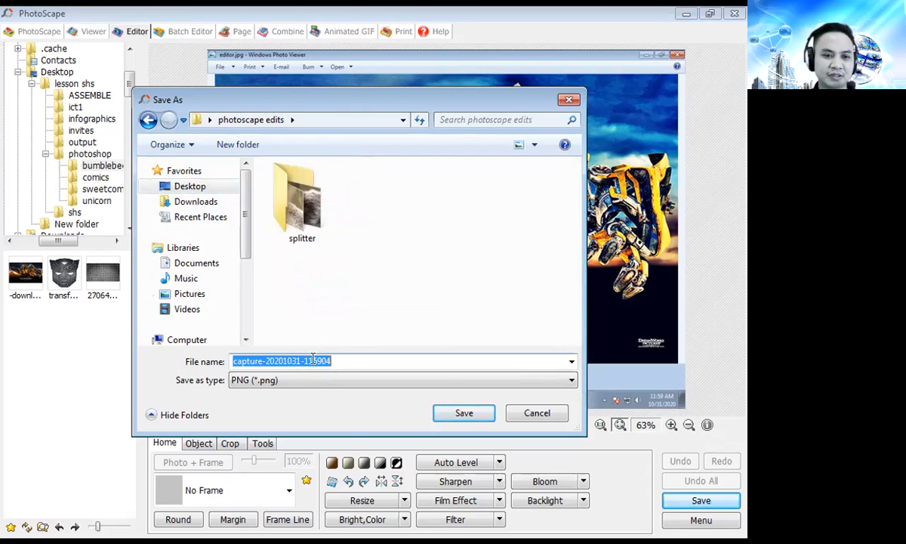
{"action": "left_click", "coordinate": [261, 380]}
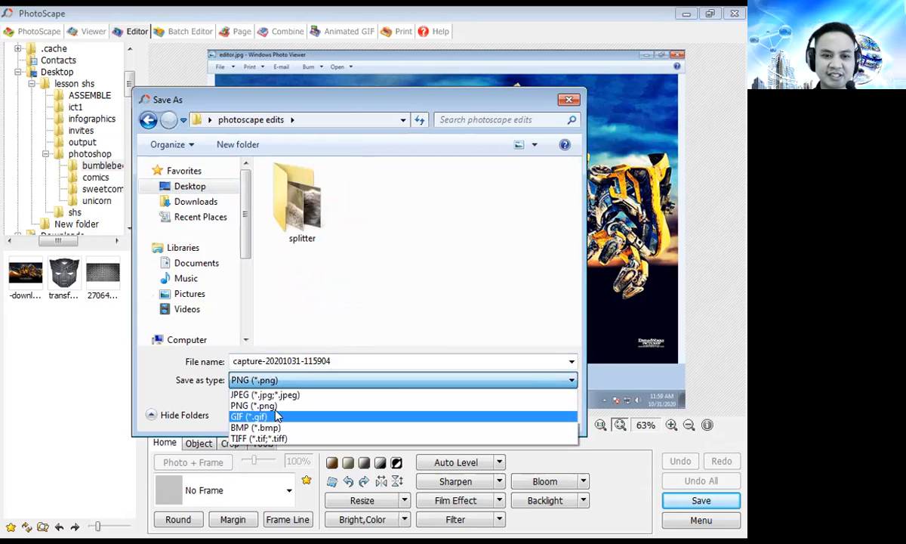
{"action": "left_click", "coordinate": [273, 394]}
{"action": "left_click", "coordinate": [465, 414]}
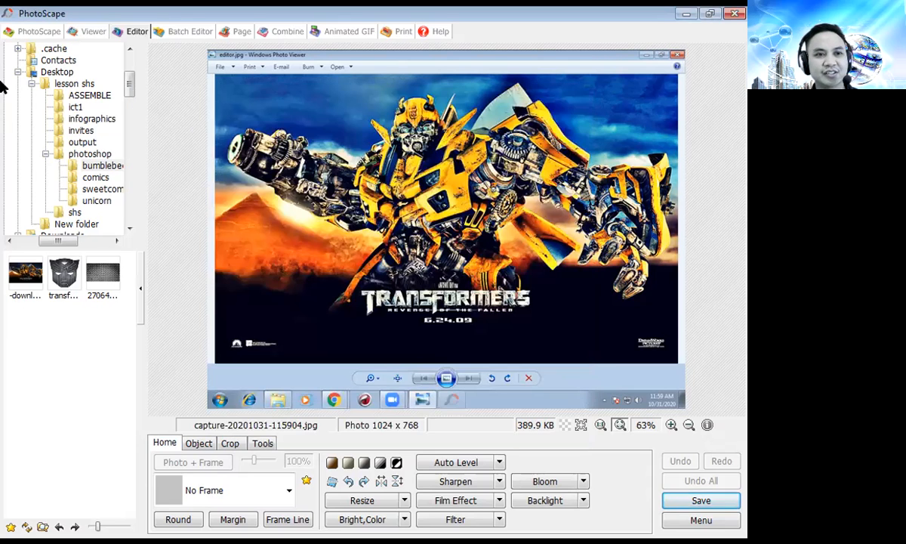
Open Paper Print, preview the lined, grid, dotted, year and month calendar paper templates, and close the tool.
{"action": "left_click", "coordinate": [41, 37]}
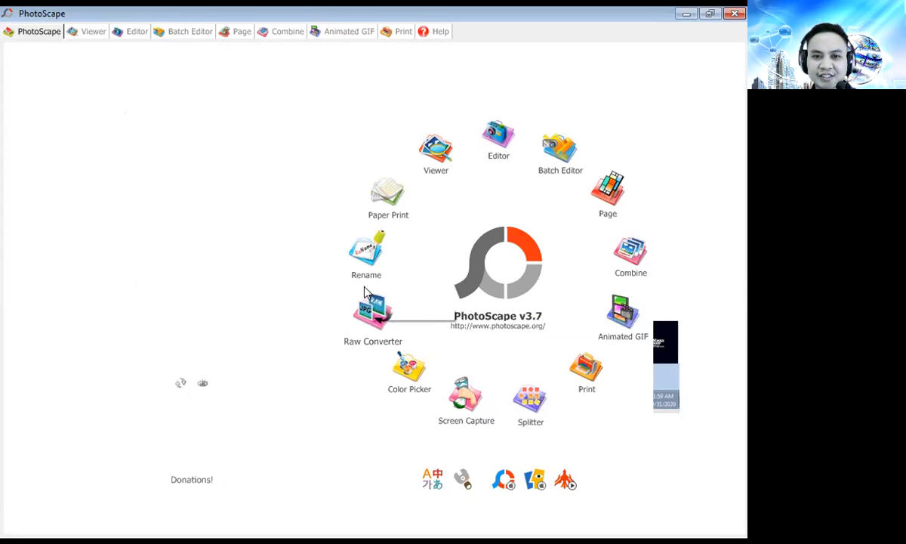
{"action": "left_click", "coordinate": [386, 202]}
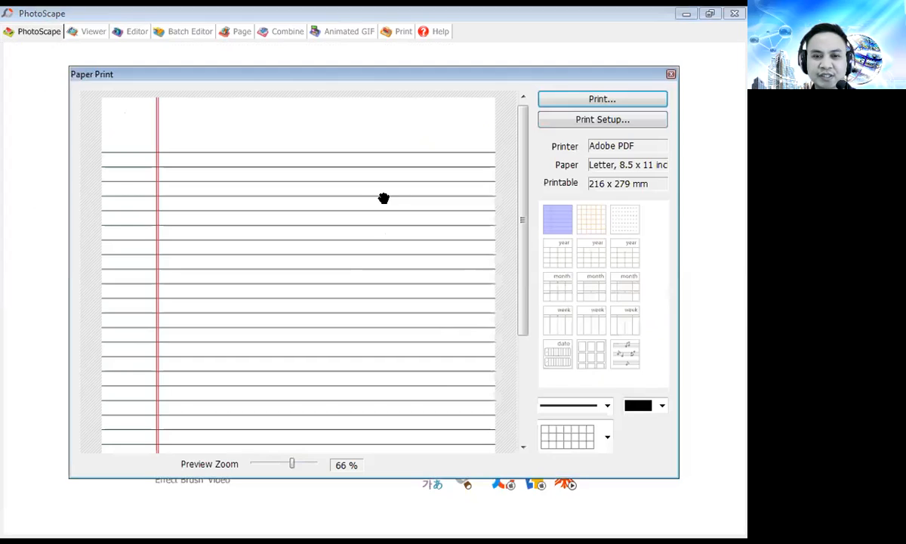
{"action": "left_click", "coordinate": [587, 226]}
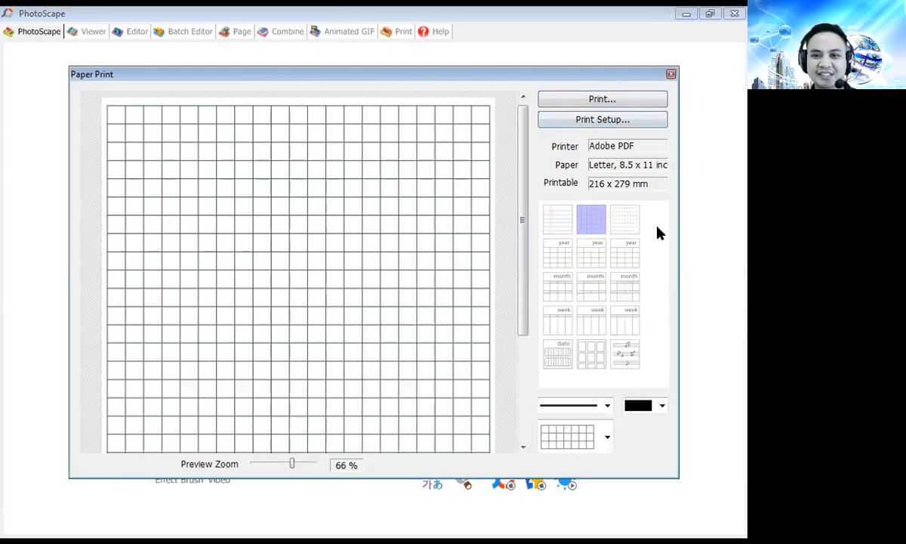
{"action": "left_click", "coordinate": [558, 234]}
{"action": "left_click", "coordinate": [592, 231]}
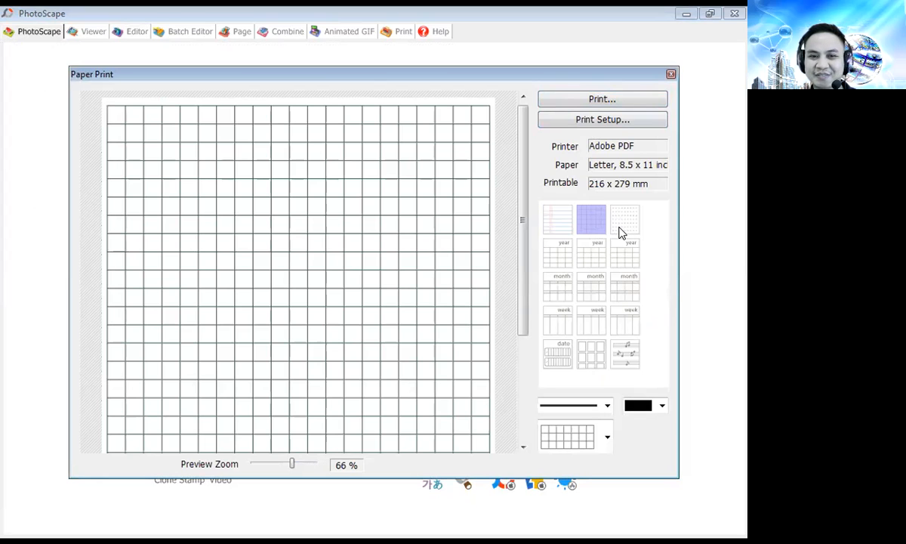
{"action": "left_click", "coordinate": [625, 226]}
{"action": "left_click", "coordinate": [558, 255]}
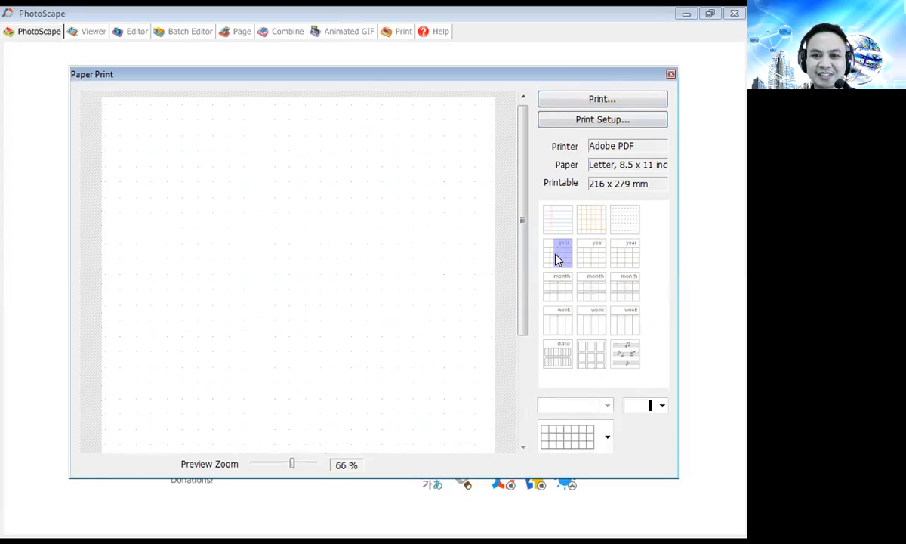
{"action": "left_click", "coordinate": [591, 287]}
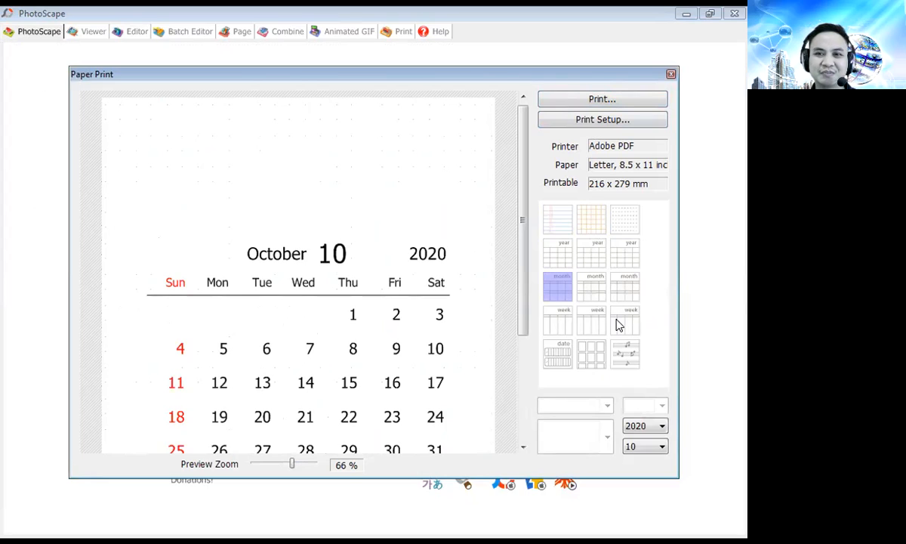
{"action": "left_click", "coordinate": [671, 75]}
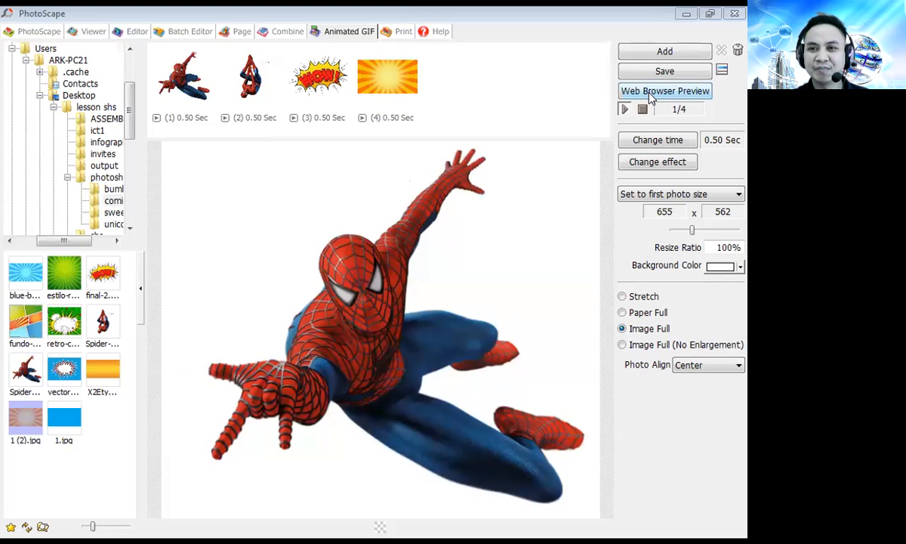
Preview the Spider-Man animated GIF in the web browser, keeping the 655 x 562 canvas.
{"action": "left_click", "coordinate": [650, 96]}
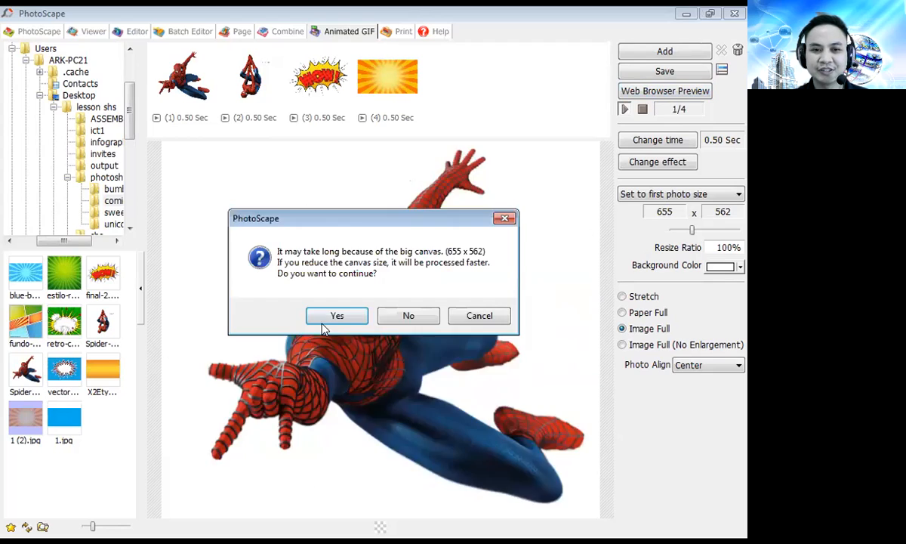
{"action": "left_click", "coordinate": [337, 317]}
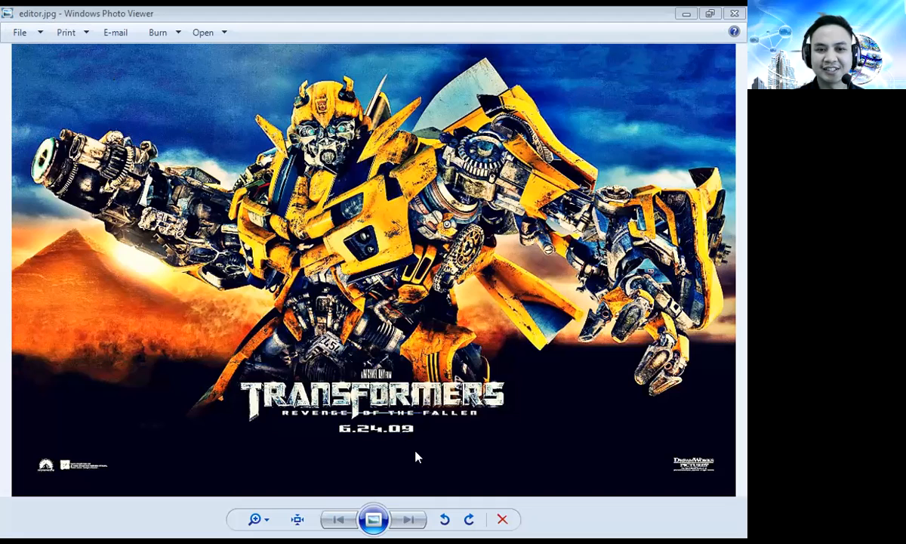
Review the saved edits in Windows Photo Viewer, including combine.jpg, editor.jpg, page edits.jpg and anigif.gif.
{"action": "left_click", "coordinate": [374, 519]}
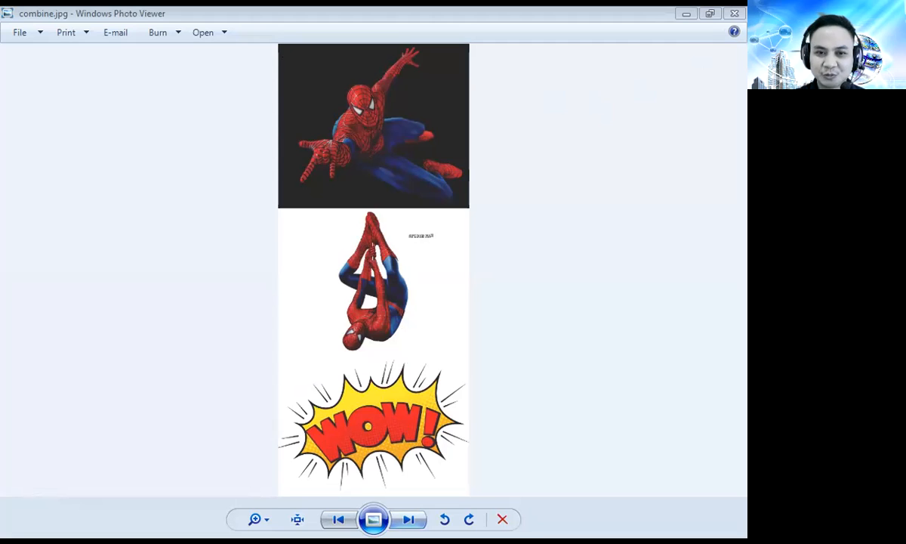
{"action": "left_click", "coordinate": [409, 518]}
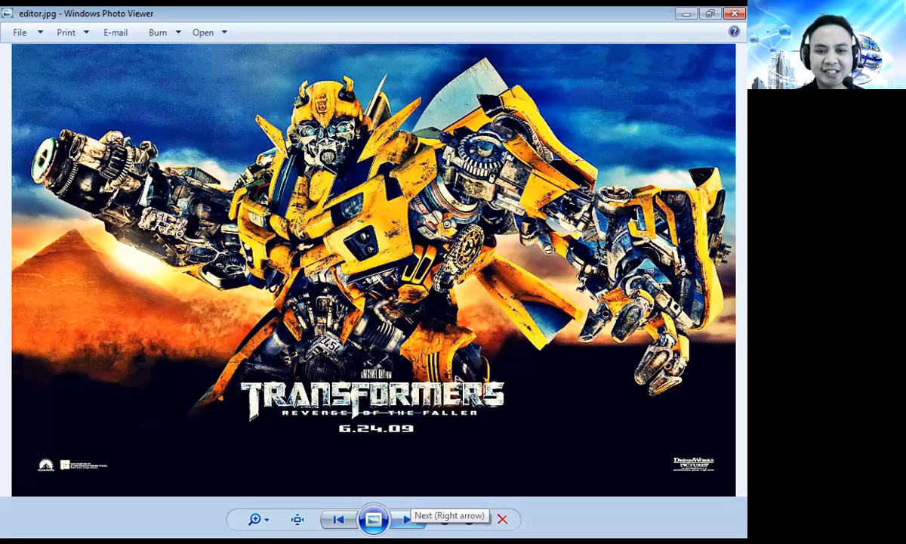
{"action": "left_click", "coordinate": [409, 519]}
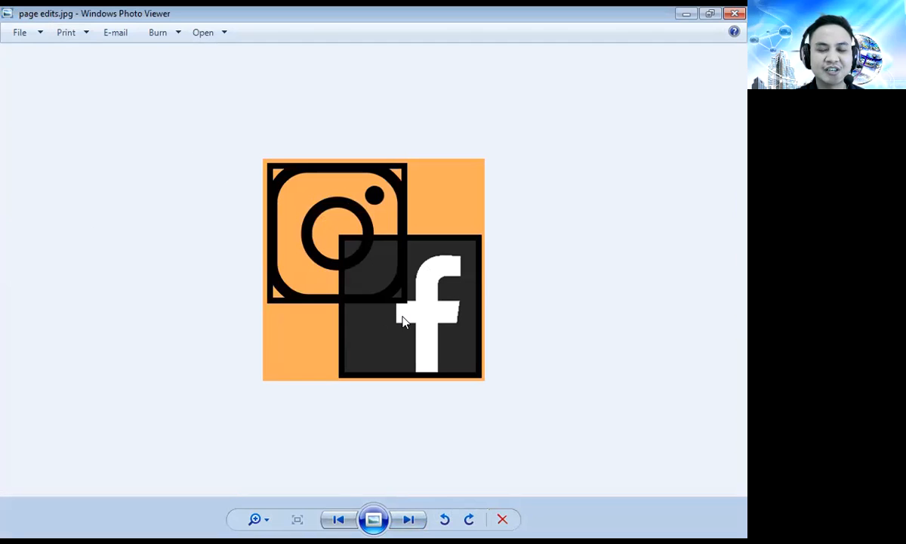
{"action": "left_click", "coordinate": [411, 516]}
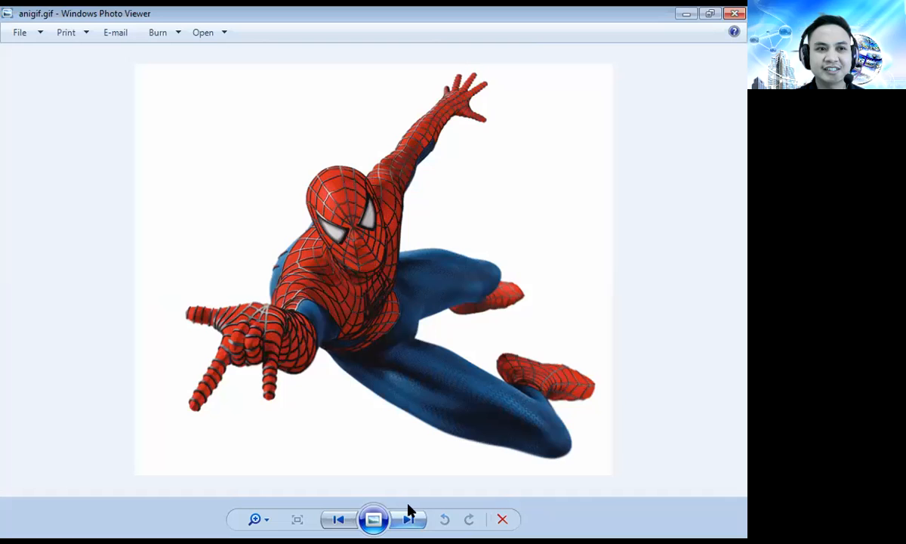
{"action": "left_click", "coordinate": [339, 519]}
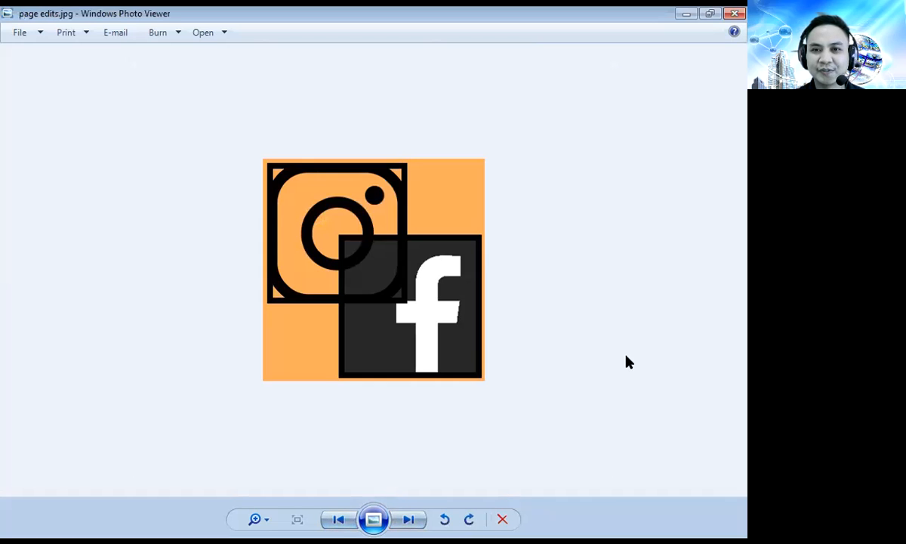
Switch to Windows Explorer, go from the batch folder back to photoscape edits, and open the splitter folder.
{"action": "key", "text": "alt+Tab"}
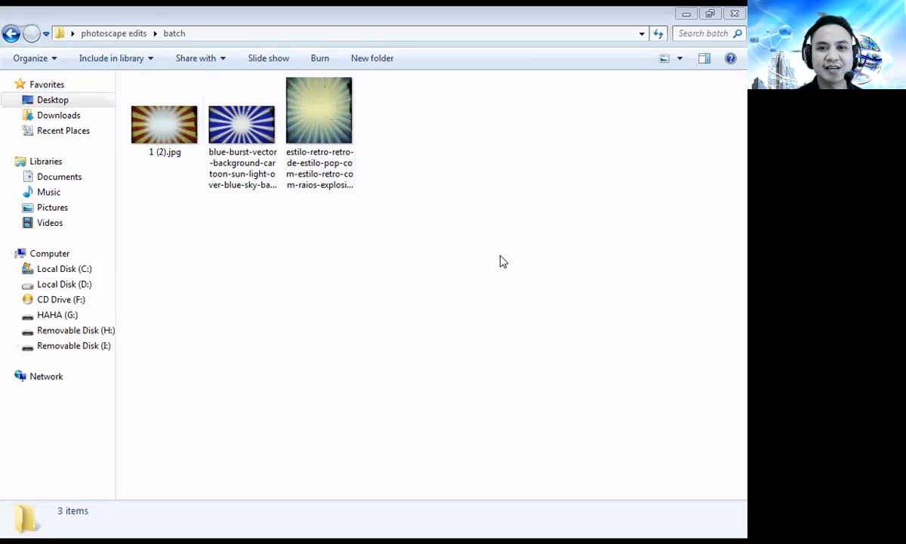
{"action": "left_click", "coordinate": [10, 33]}
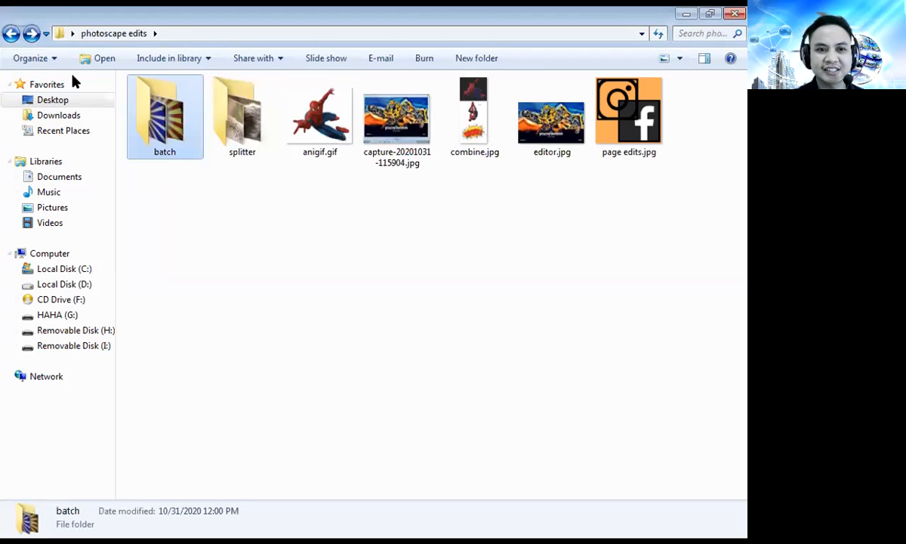
{"action": "double_click", "coordinate": [253, 141]}
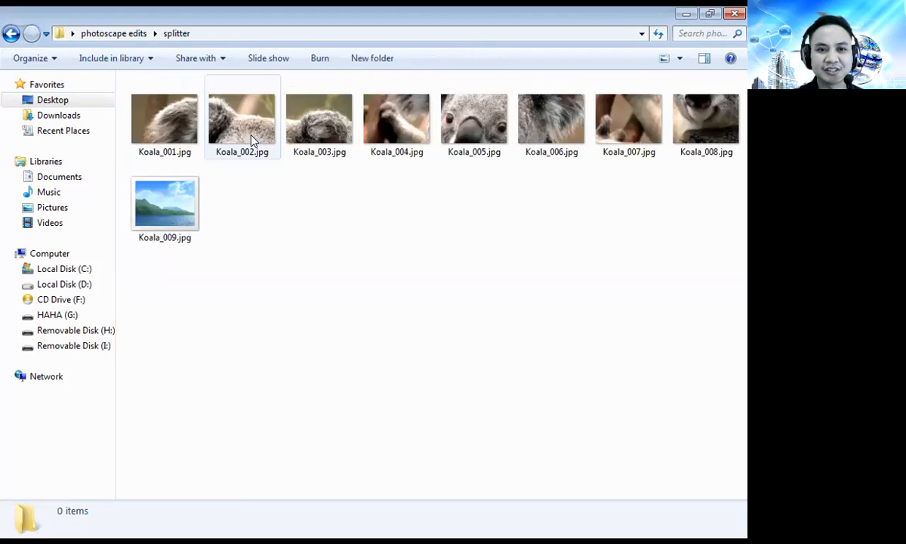